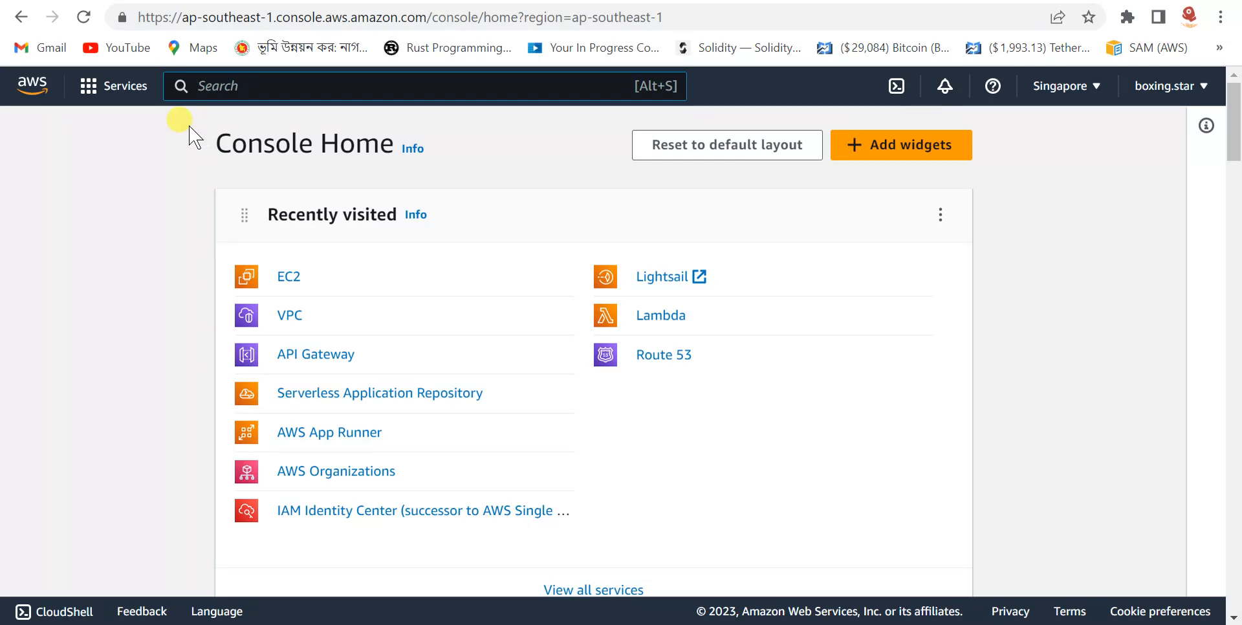
# Search for the ec2 service, open its dashboard and look over the available sections.
pyautogui.write('ec2')
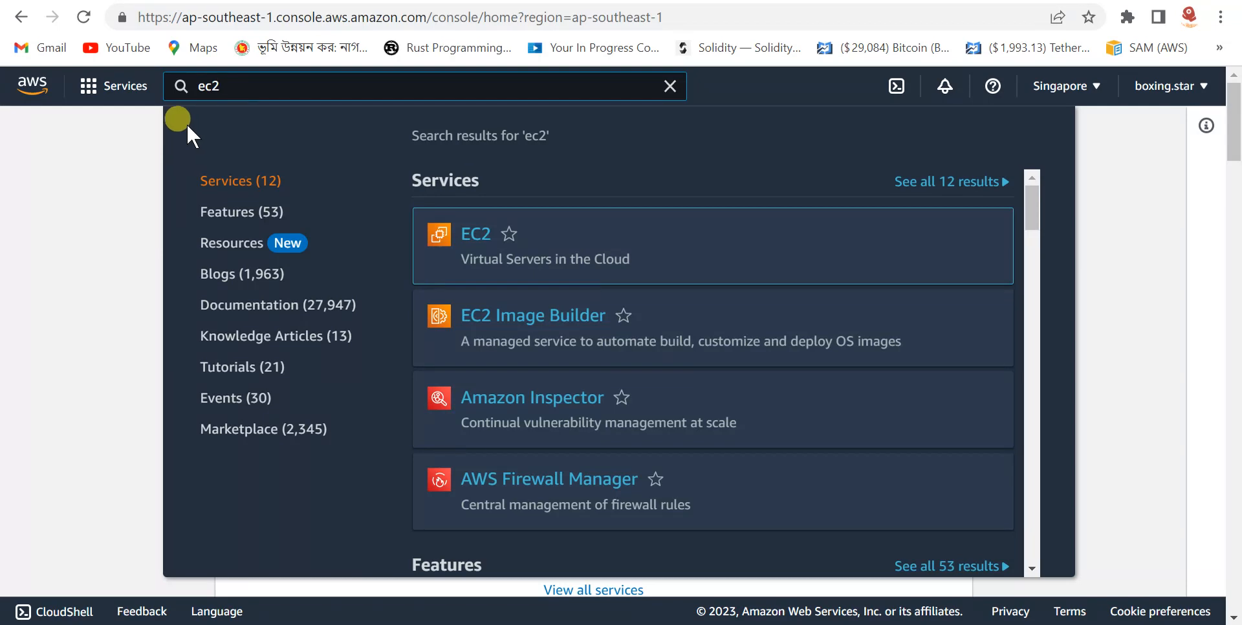
pyautogui.click(469, 232)
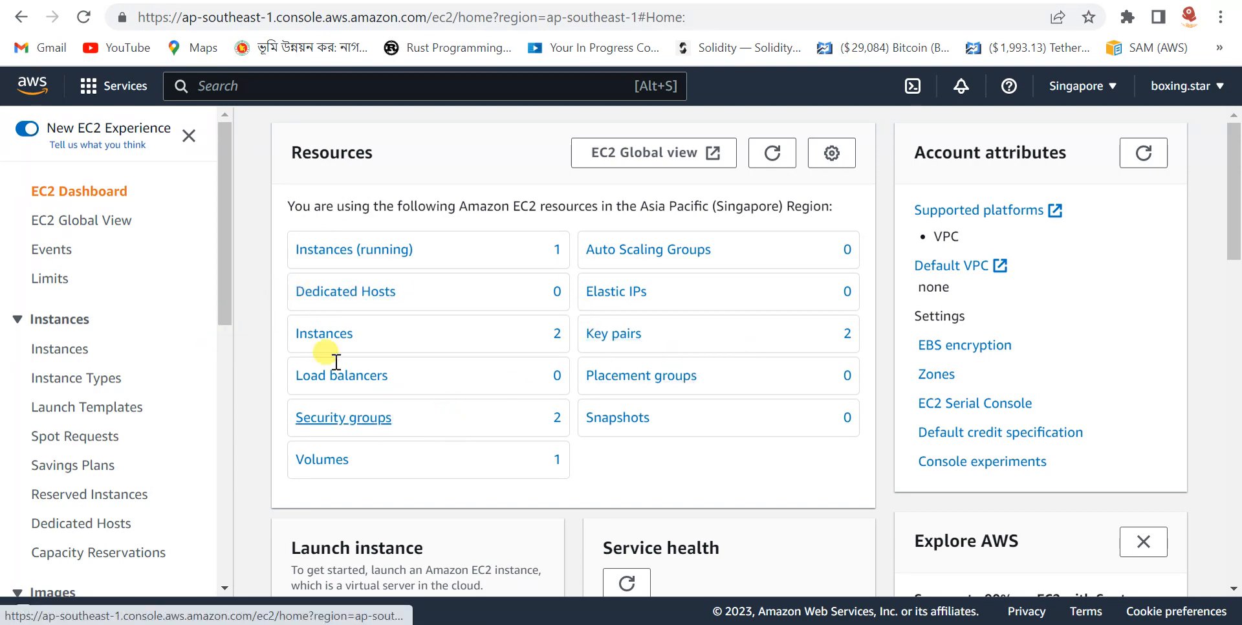
pyautogui.scroll(-3, 175, 311)
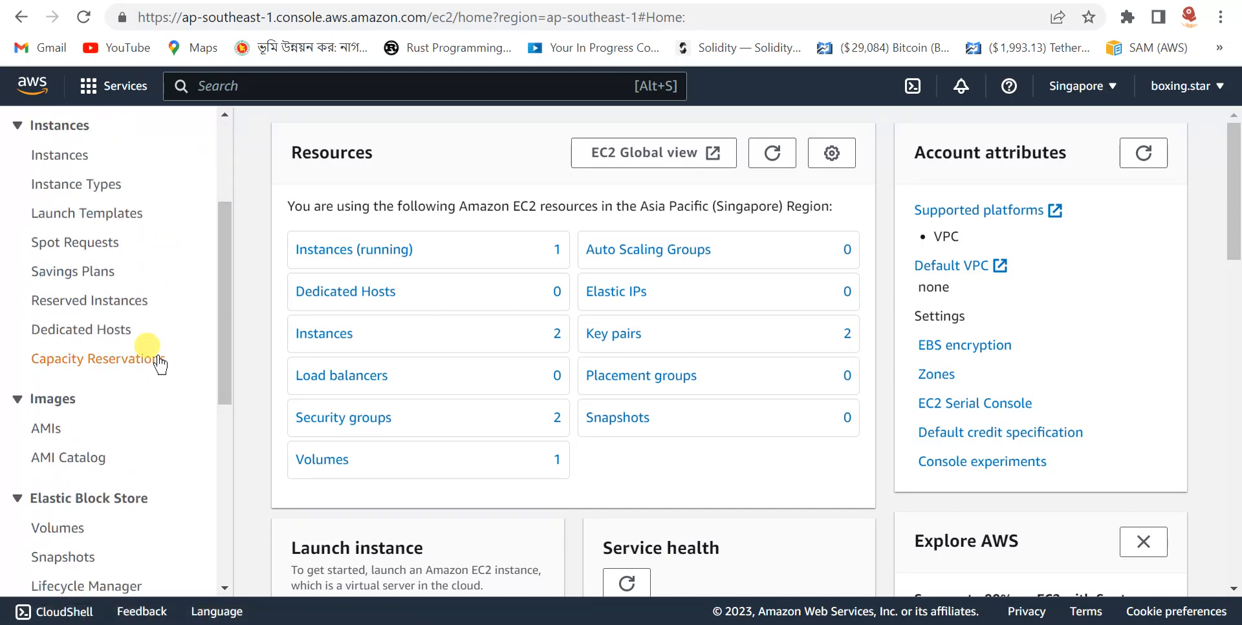
pyautogui.scroll(3, 159, 364)
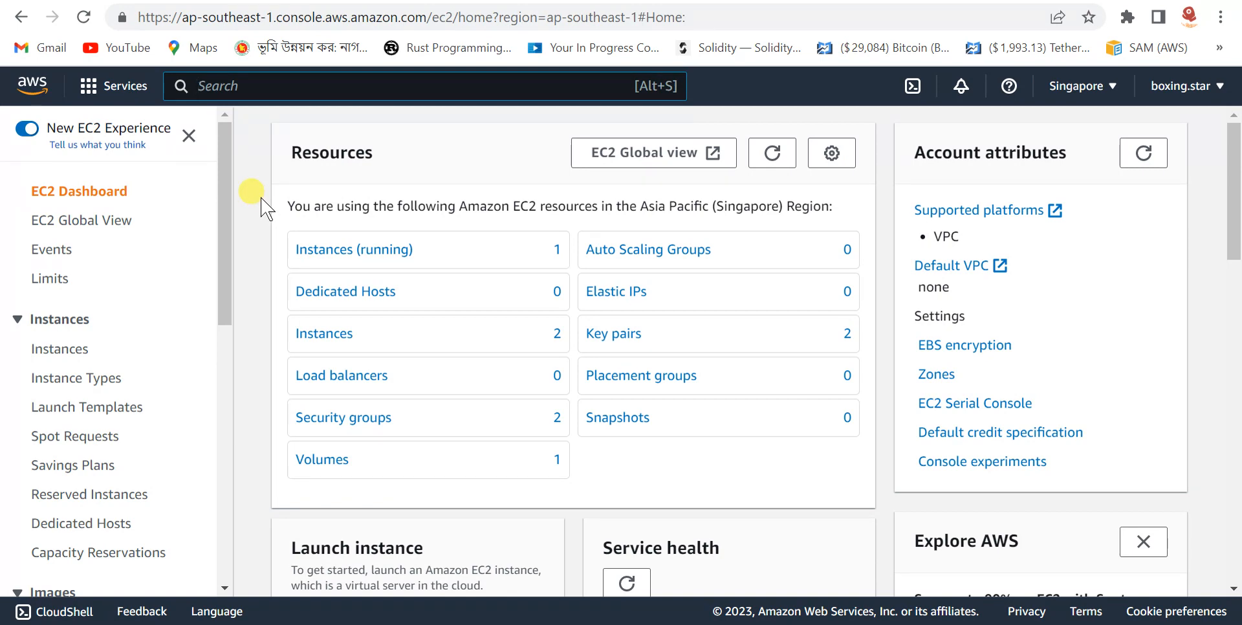
# Search the services for vpc and open the VPC dashboard.
pyautogui.write('vpc')
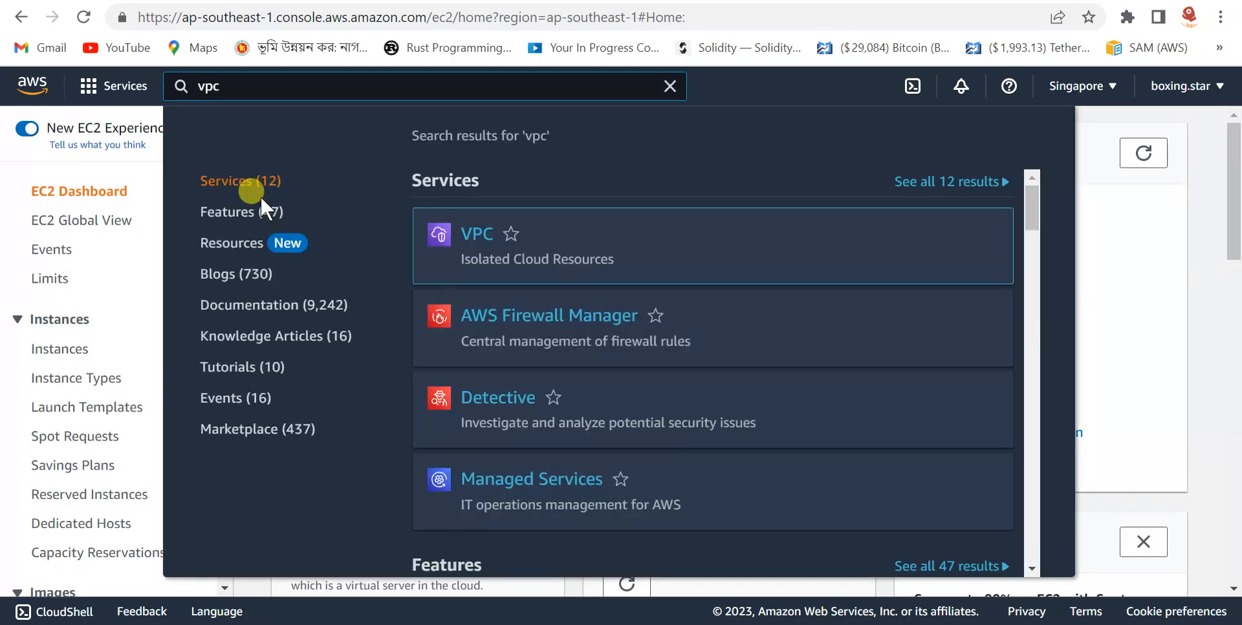
pyautogui.press('Return')
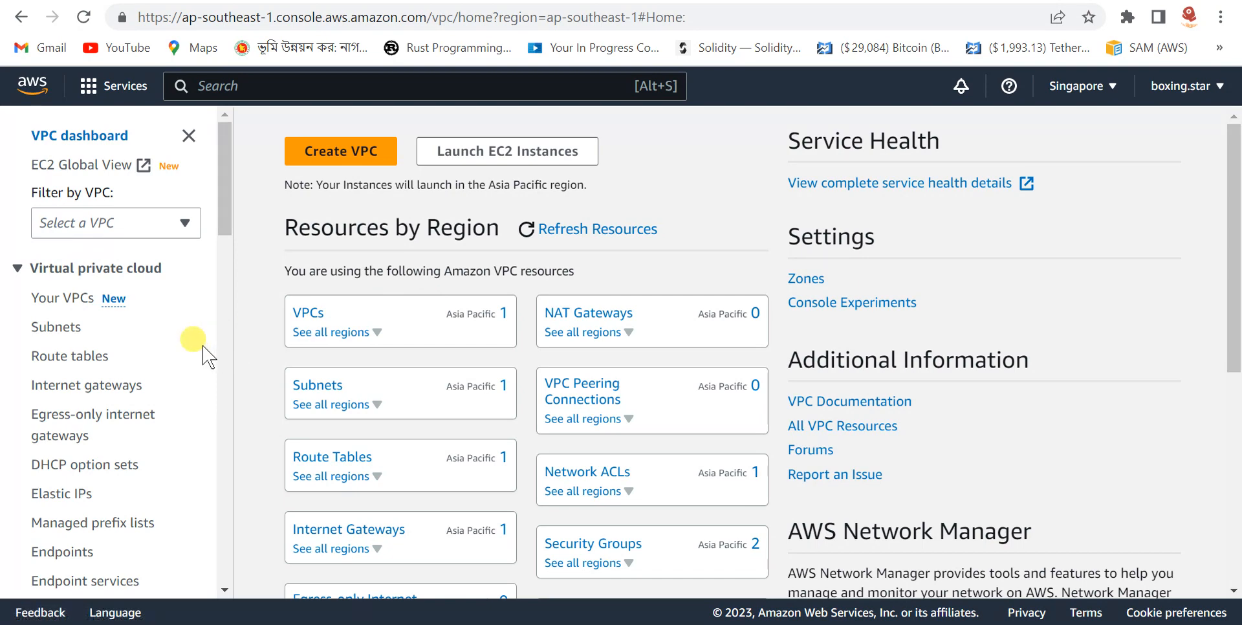
# Open the VPC documentation in a separate browser tab, skim its guides and return to the VPC console.
pyautogui.scroll(-3, 921, 323)
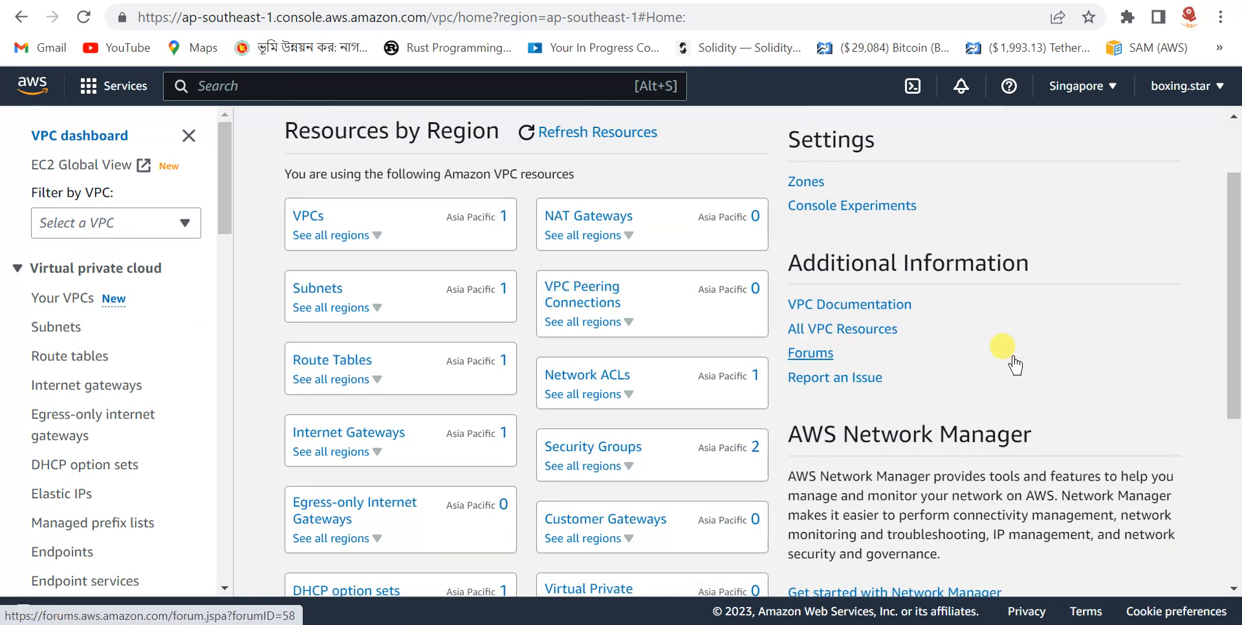
pyautogui.rightClick(842, 306)
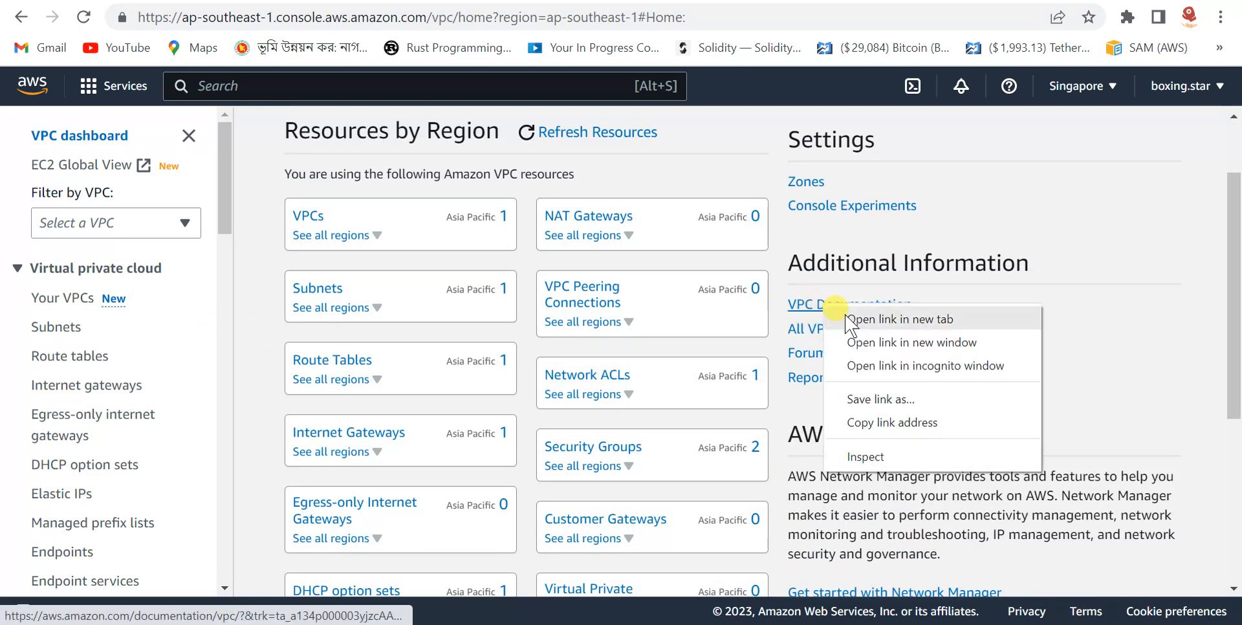
pyautogui.click(853, 319)
pyautogui.hotkey('ctrl', 'Tab')
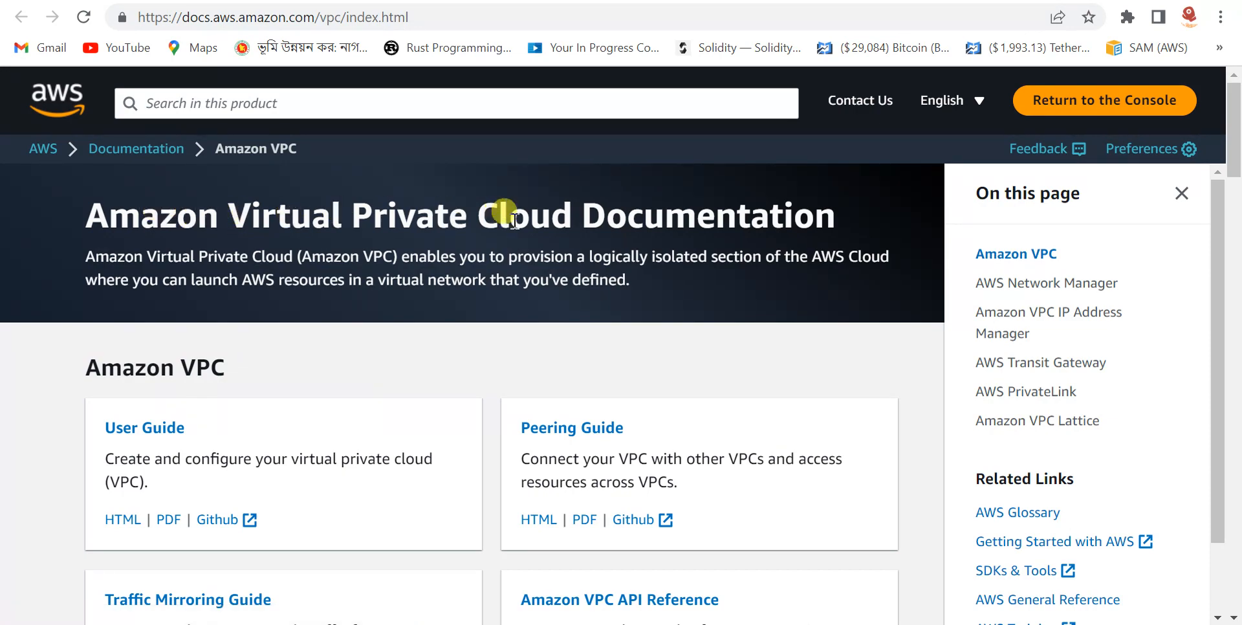
pyautogui.scroll(-20, 532, 344)
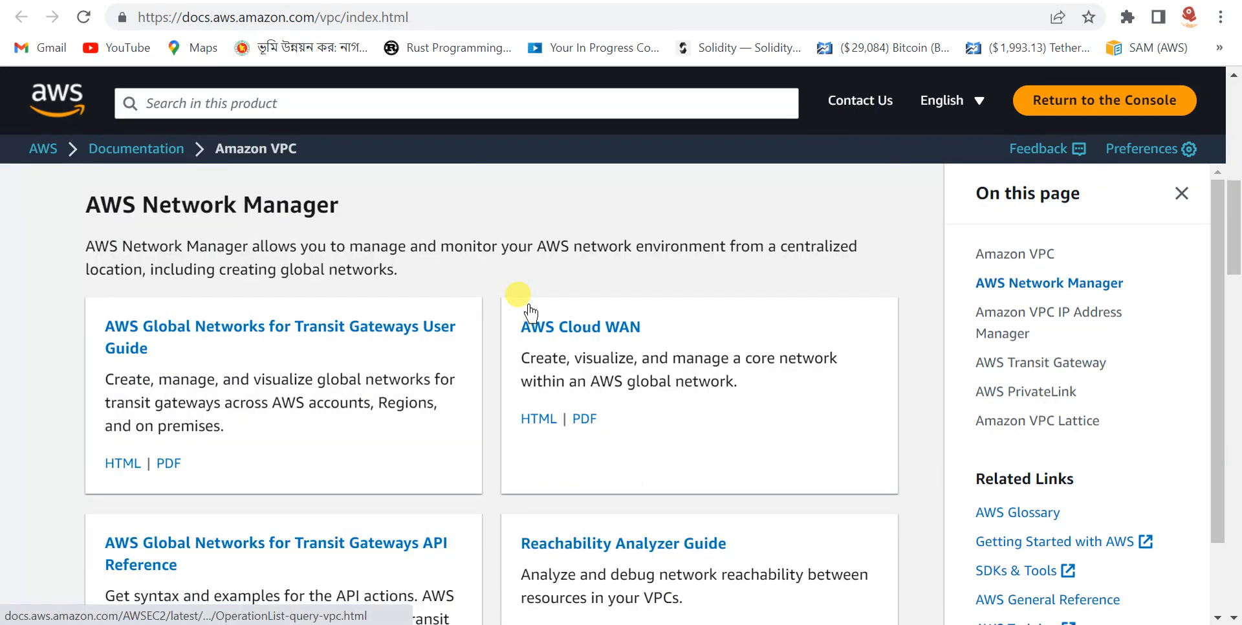
pyautogui.scroll(-4, 503, 304)
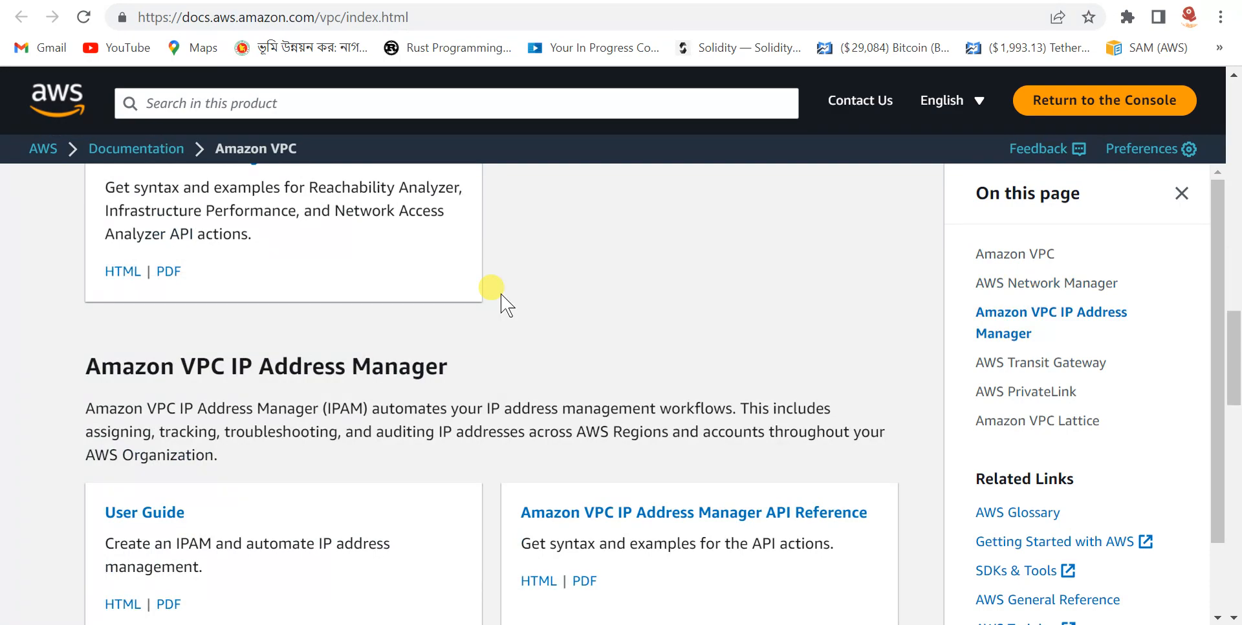
pyautogui.scroll(10, 469, 366)
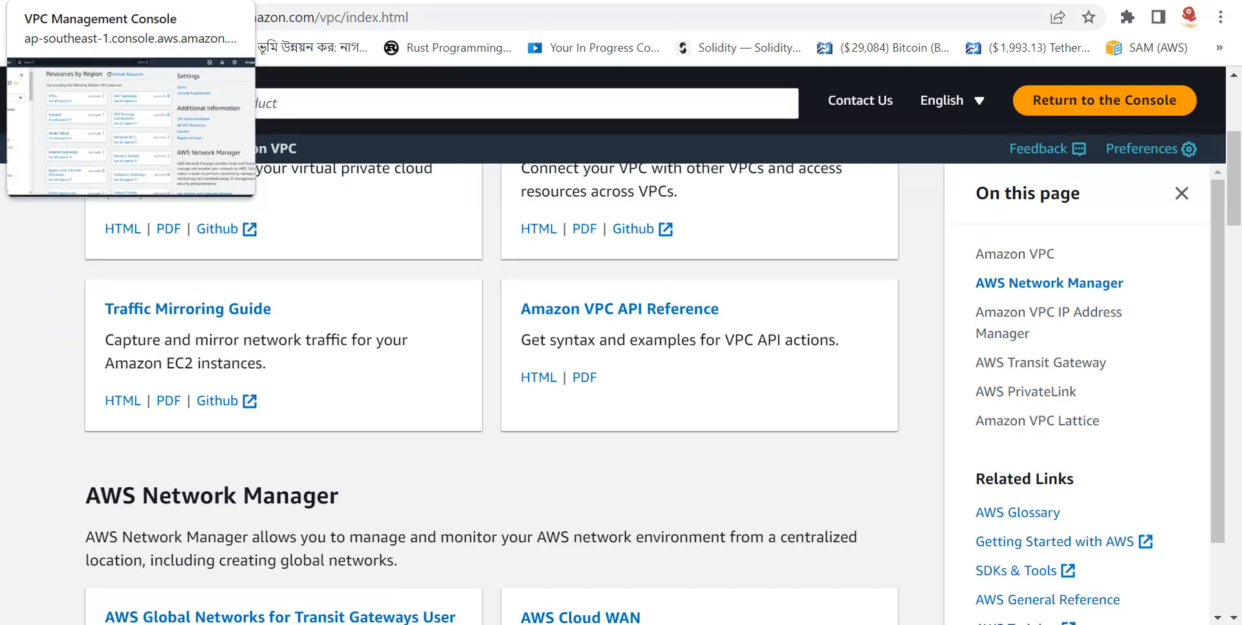
pyautogui.click(78, 1)
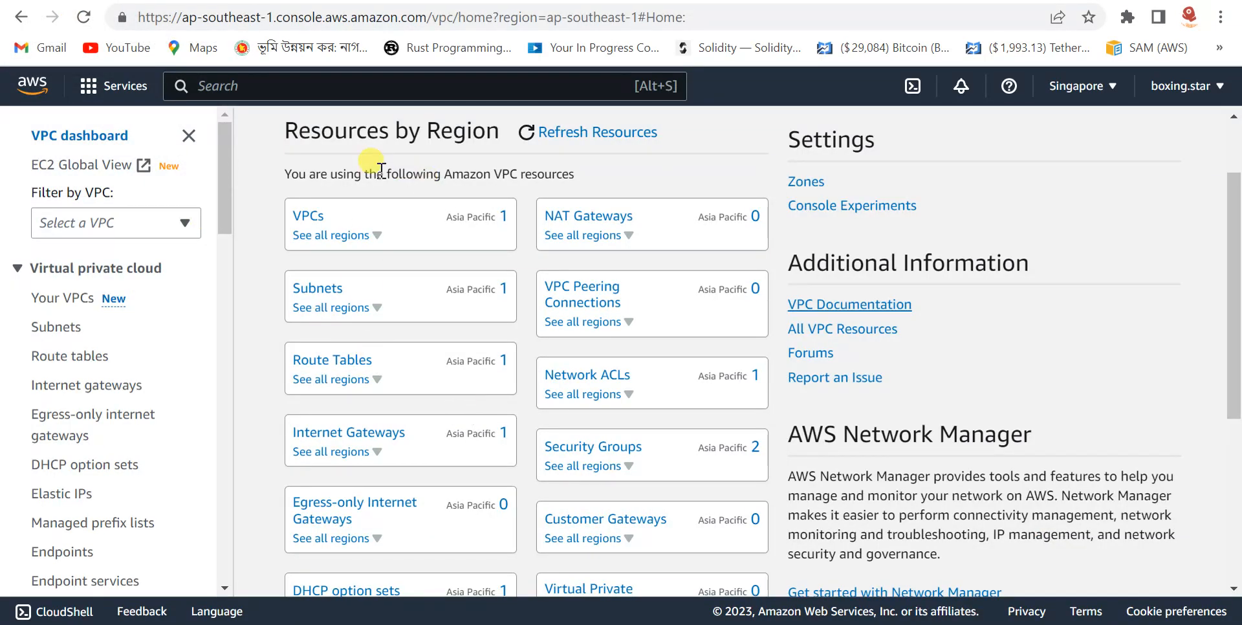
# Open the list of internet gateways and examine the existing gateway's details across the table columns.
pyautogui.scroll(2, 241, 291)
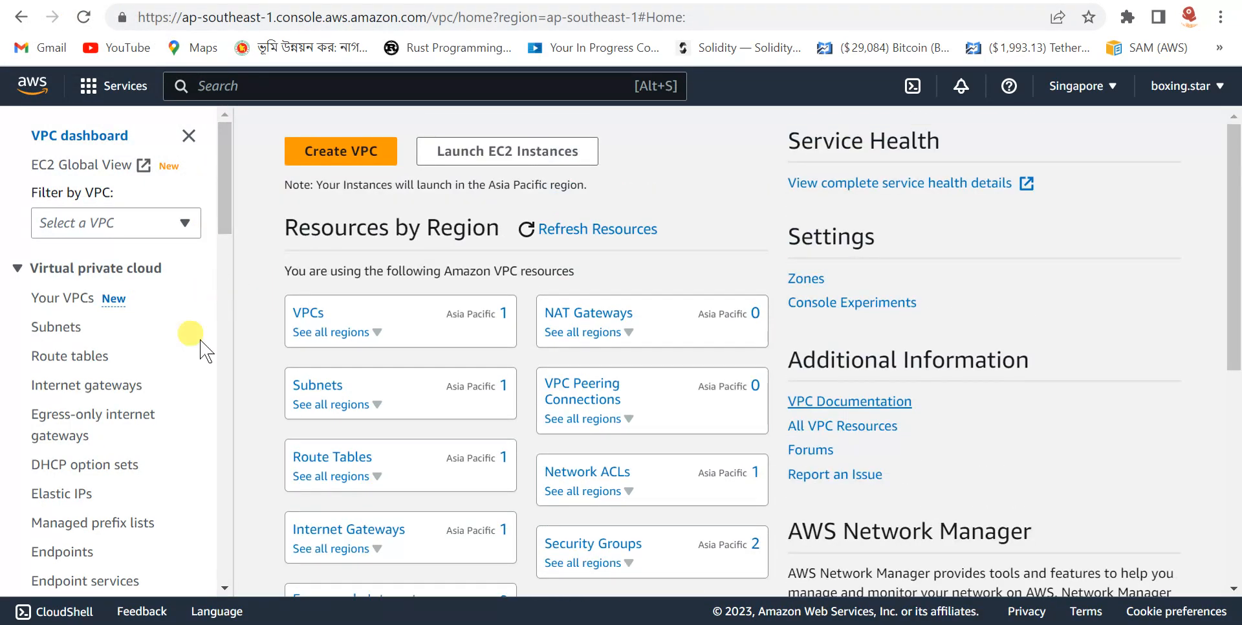
pyautogui.scroll(-1, 147, 323)
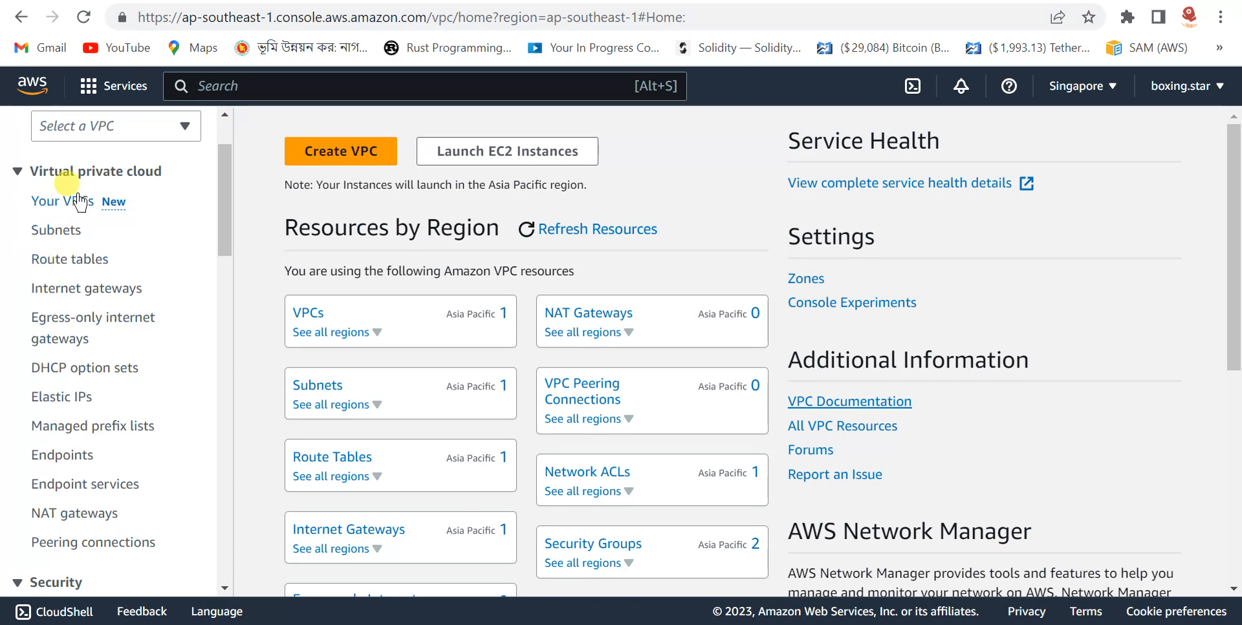
pyautogui.scroll(-3, 160, 291)
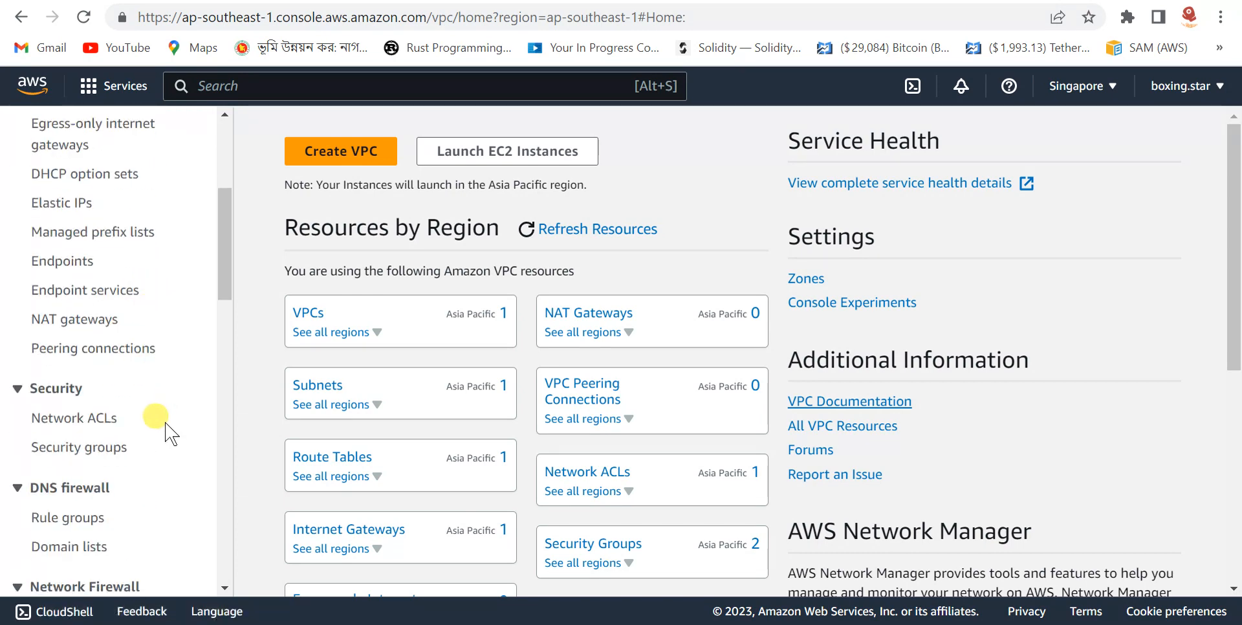
pyautogui.scroll(5, 165, 421)
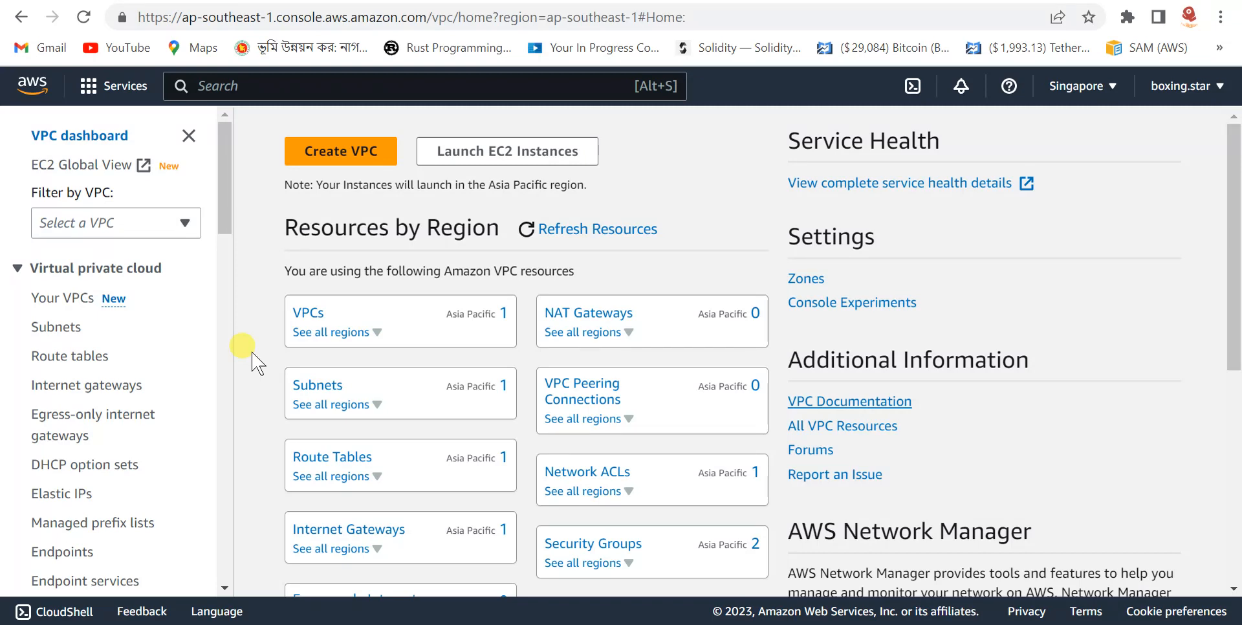
pyautogui.scroll(-2, 178, 305)
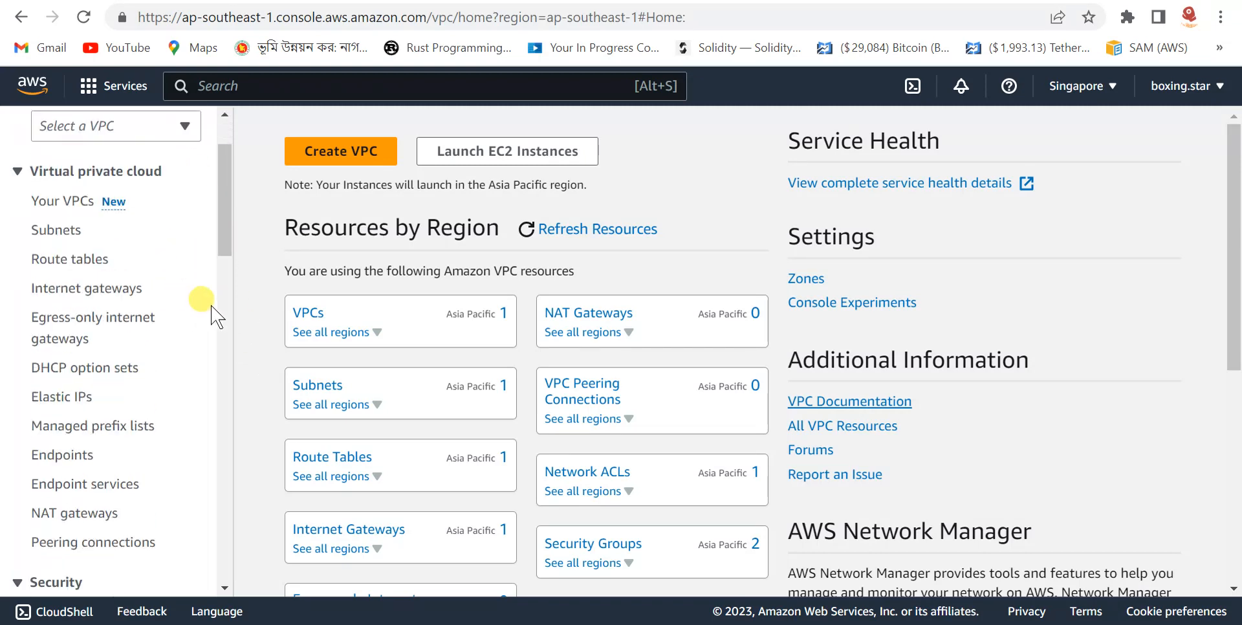
pyautogui.click(69, 289)
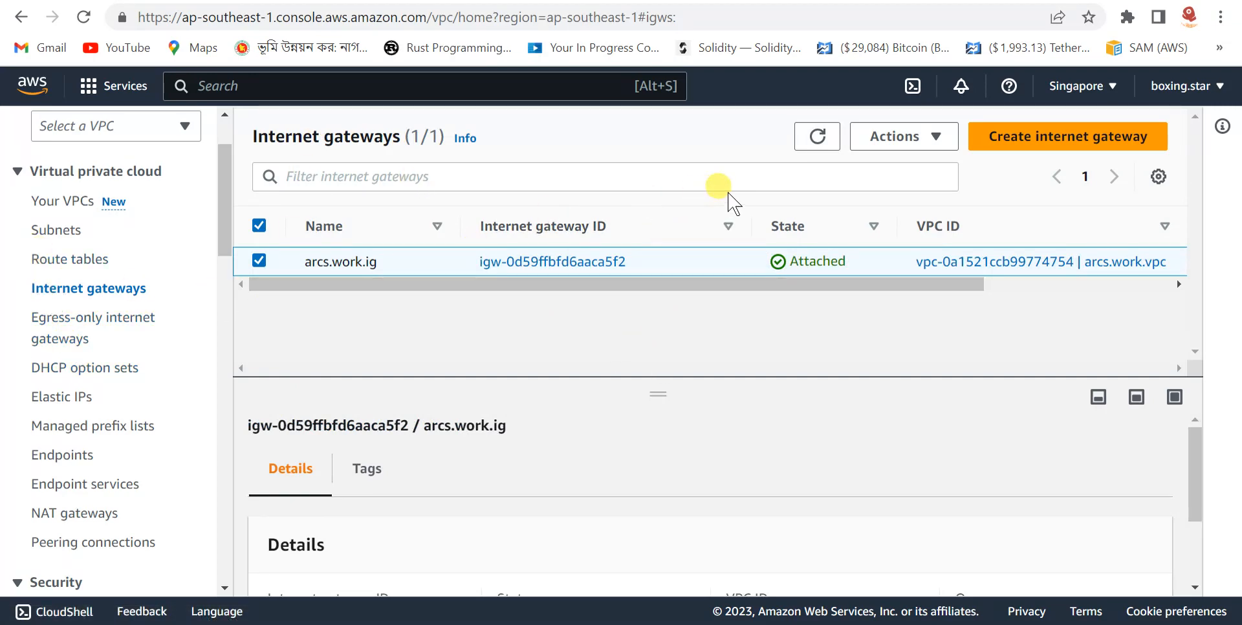
pyautogui.moveTo(426, 286); pyautogui.dragTo(509, 311)
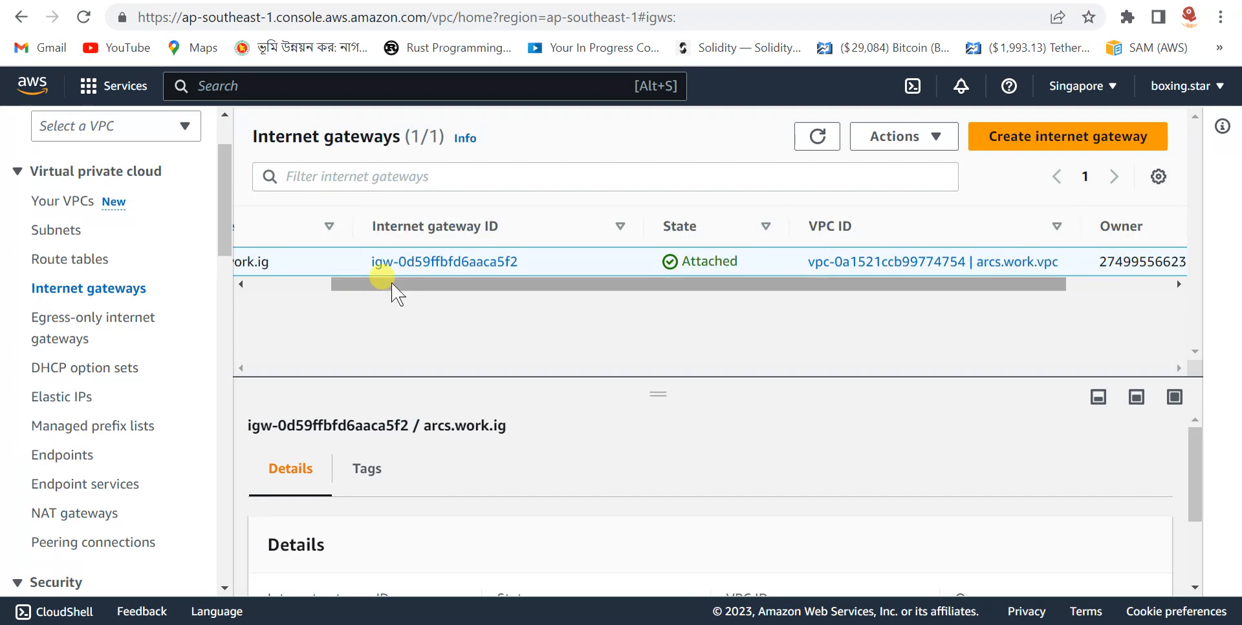
pyautogui.moveTo(391, 288); pyautogui.dragTo(221, 277)
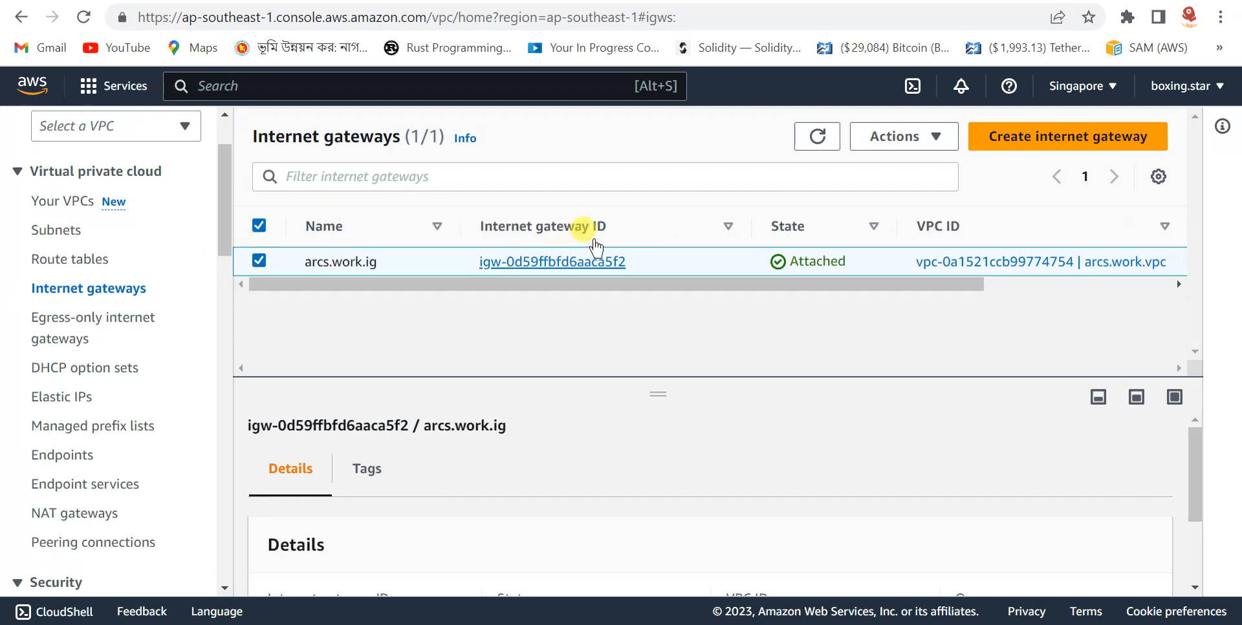
# Create an internet gateway with the name tag my-igw.
pyautogui.click(1014, 148)
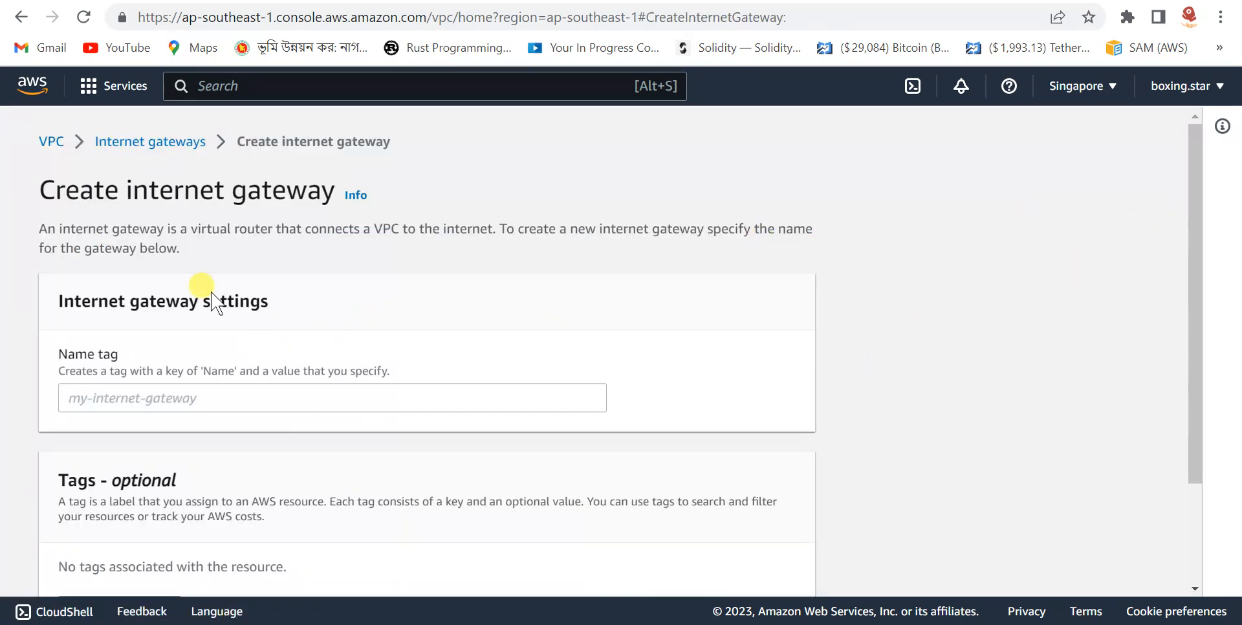
pyautogui.scroll(-2, 248, 240)
pyautogui.scroll(3, 246, 271)
pyautogui.scroll(-3, 355, 256)
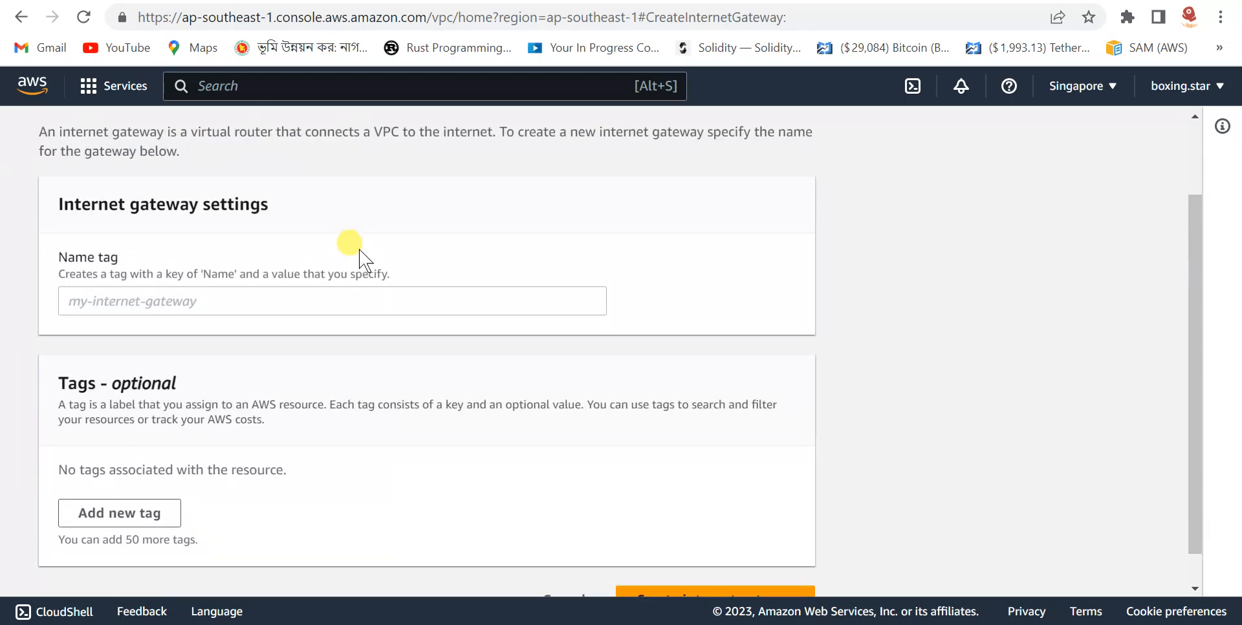
pyautogui.scroll(3, 272, 291)
pyautogui.scroll(-3, 229, 297)
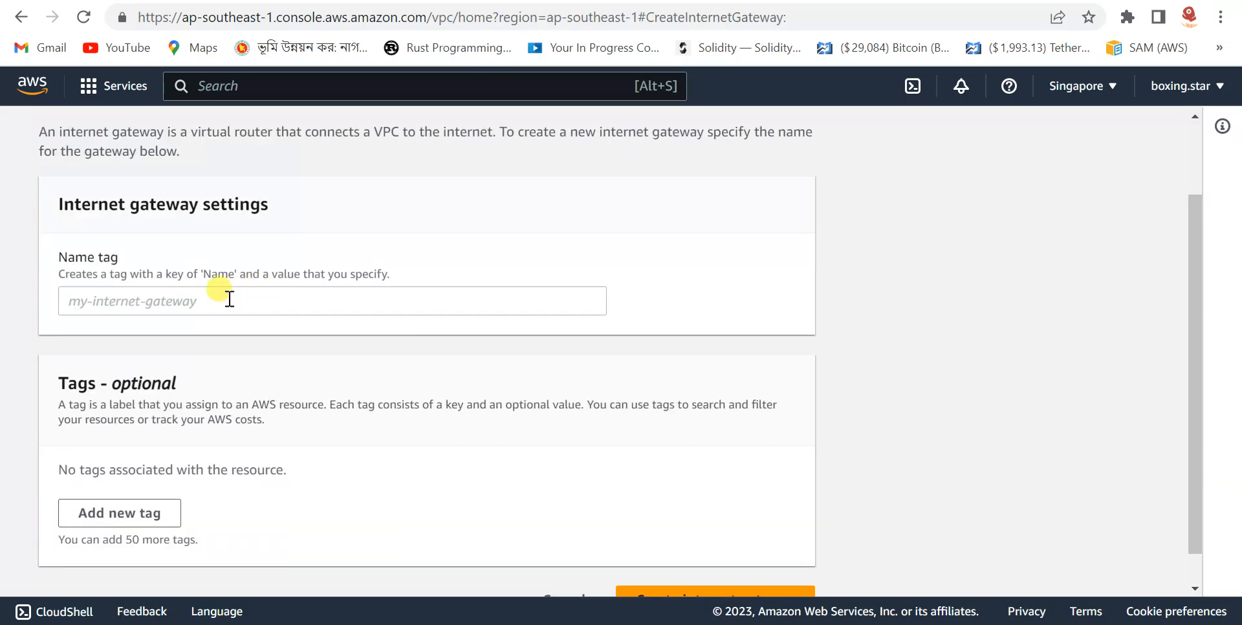
pyautogui.click(230, 300)
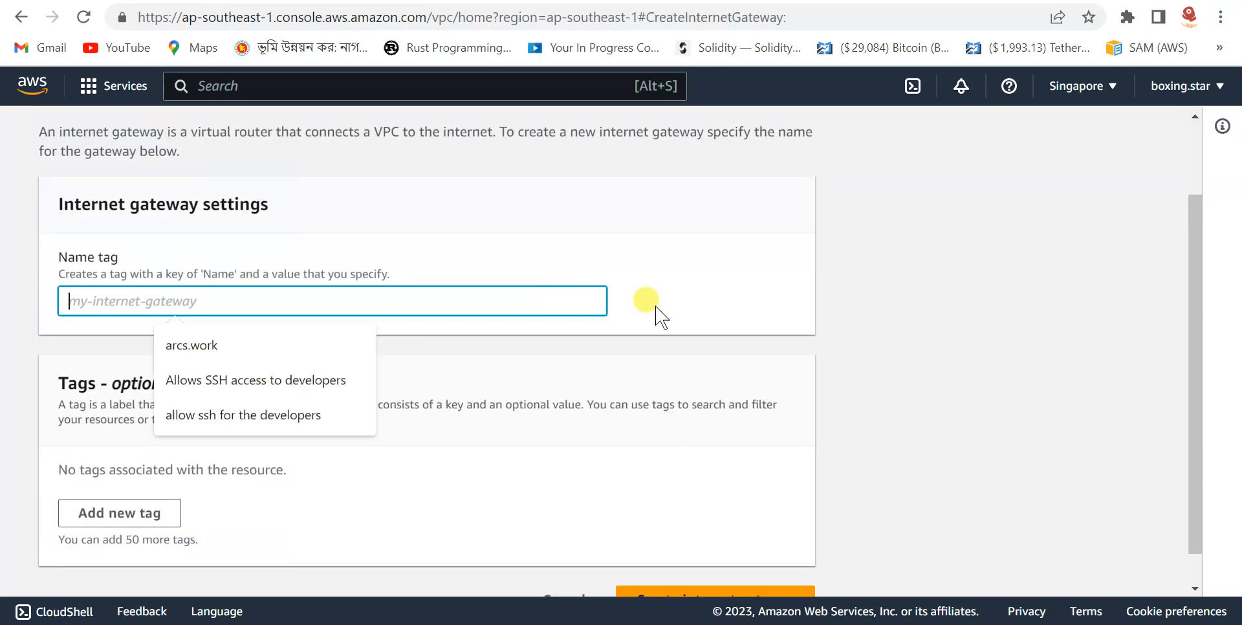
pyautogui.write('my-igw')
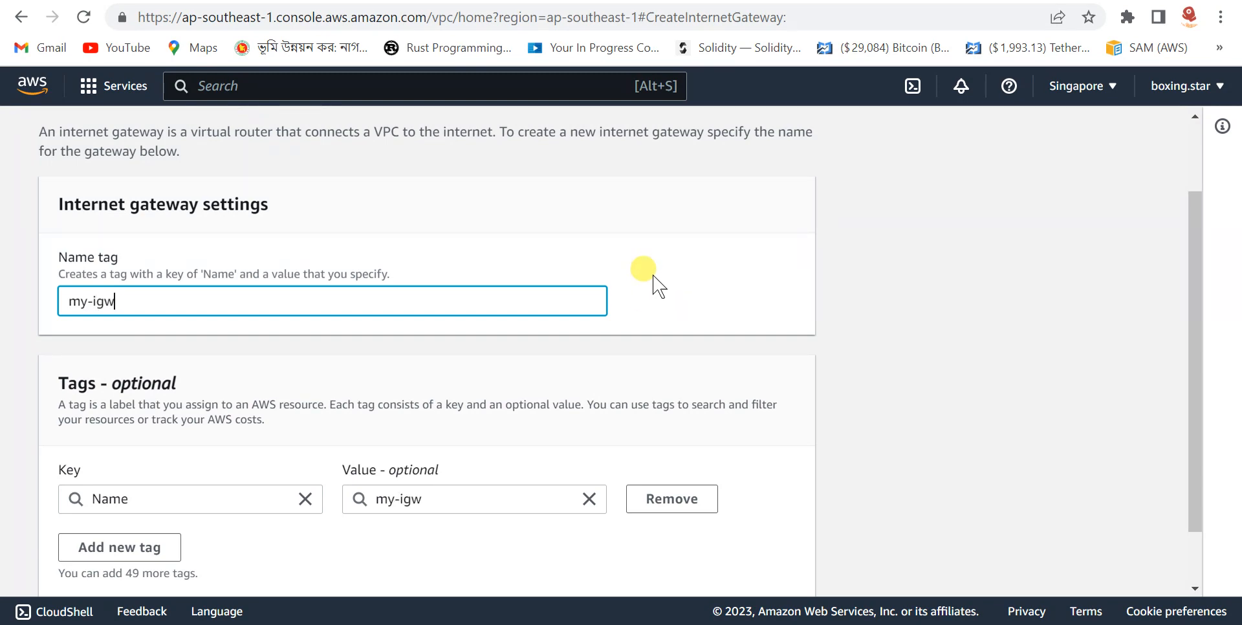
pyautogui.scroll(-2, 785, 300)
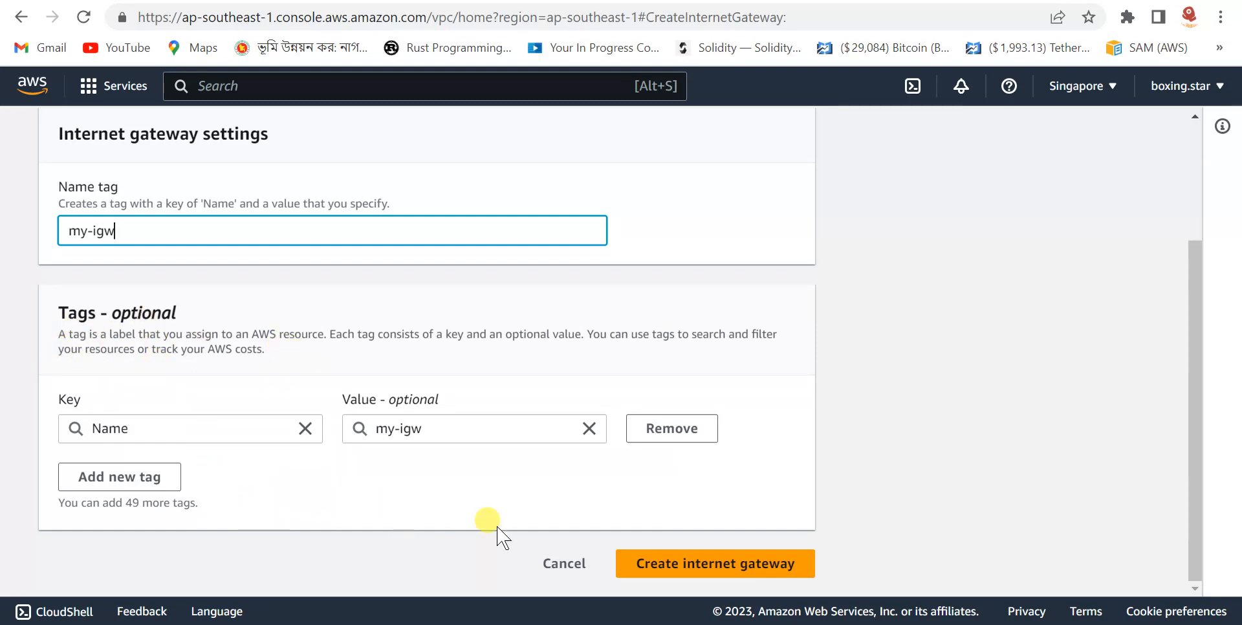
pyautogui.click(649, 562)
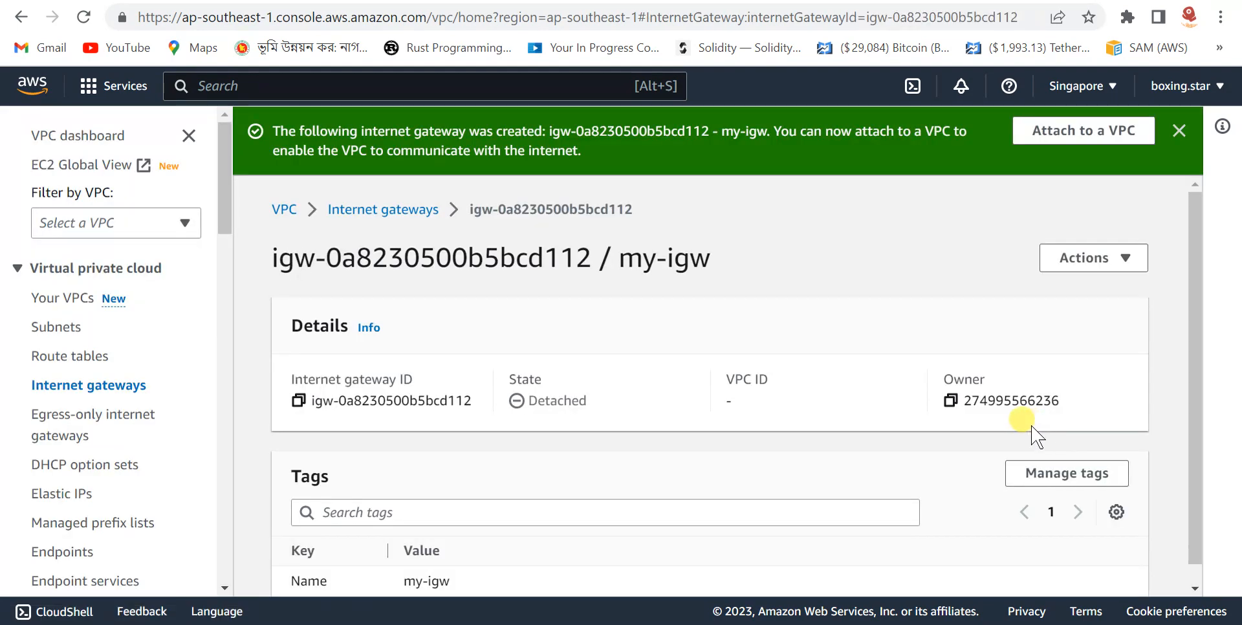
# Review the new gateway's details and return to the list of internet gateways.
pyautogui.scroll(-1, 665, 349)
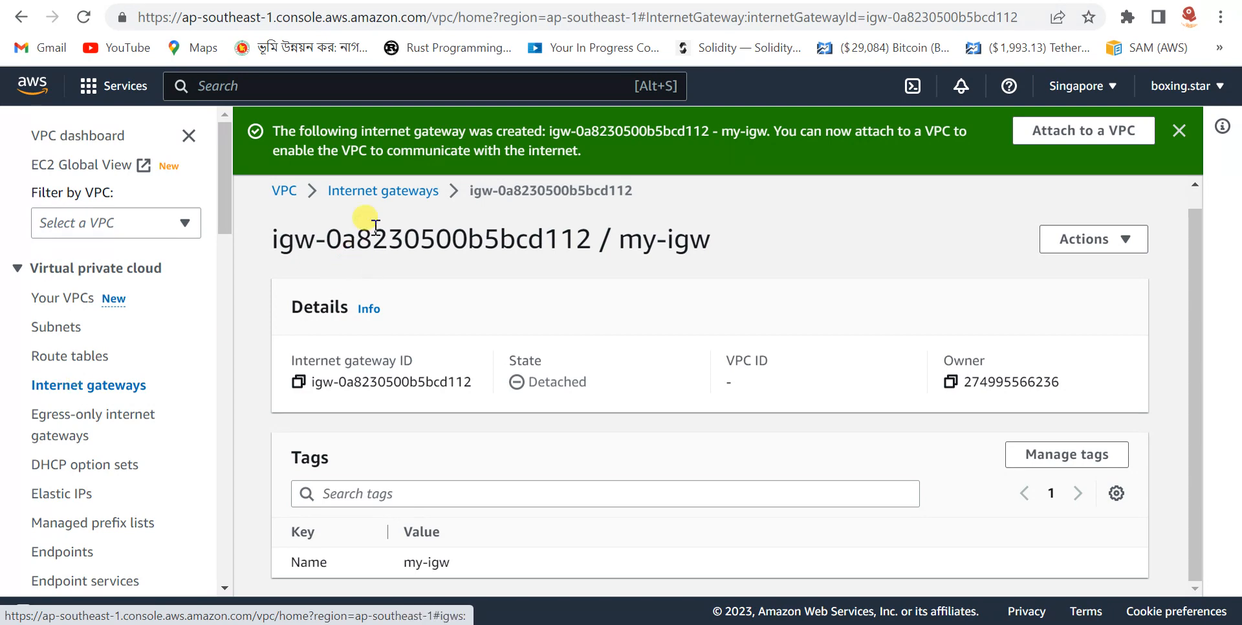
pyautogui.click(363, 191)
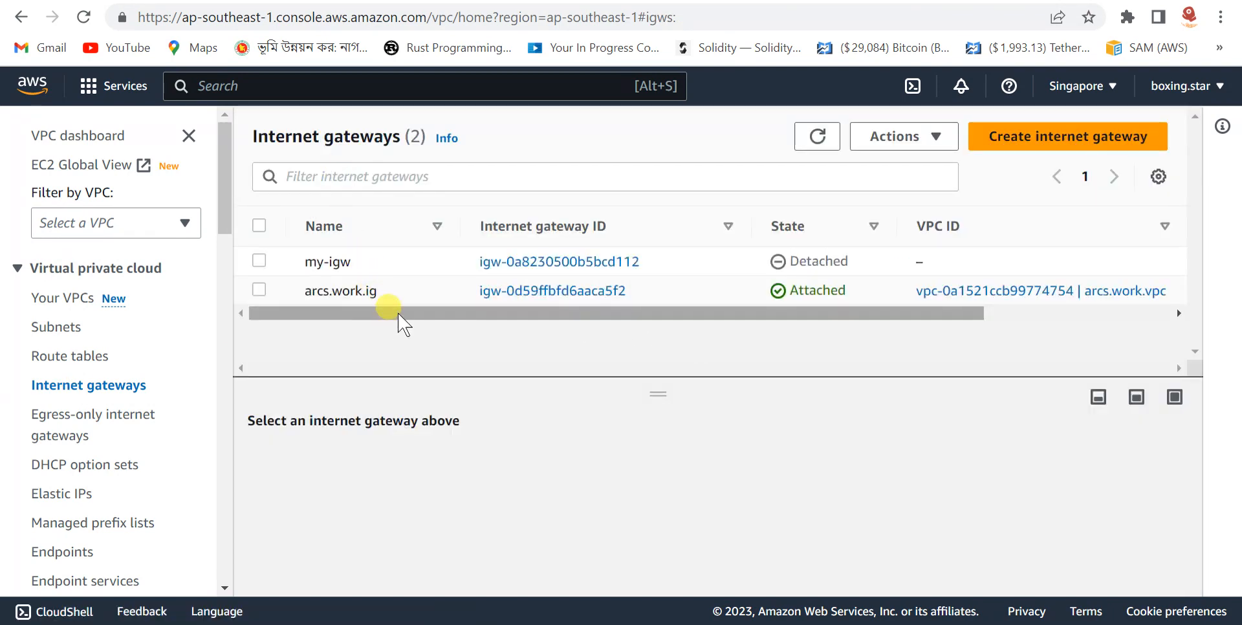
pyautogui.moveTo(395, 319); pyautogui.dragTo(305, 313)
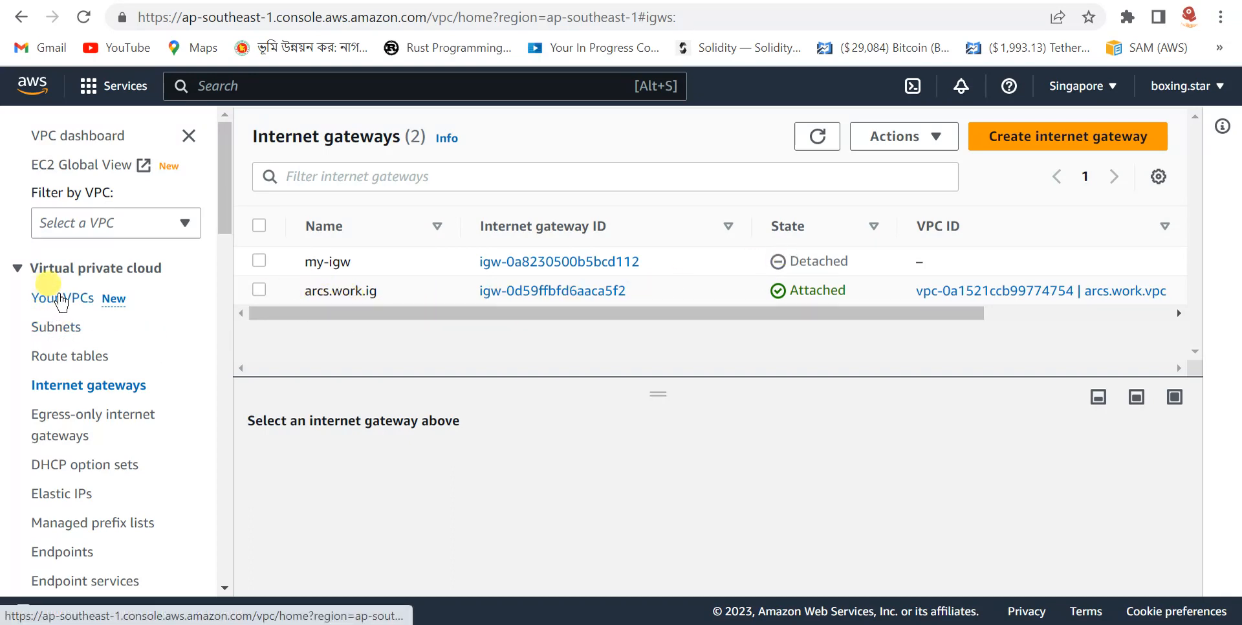
# Start creating a new VPC with the VPC only option and set its name tag to my-vpc.
pyautogui.click(62, 300)
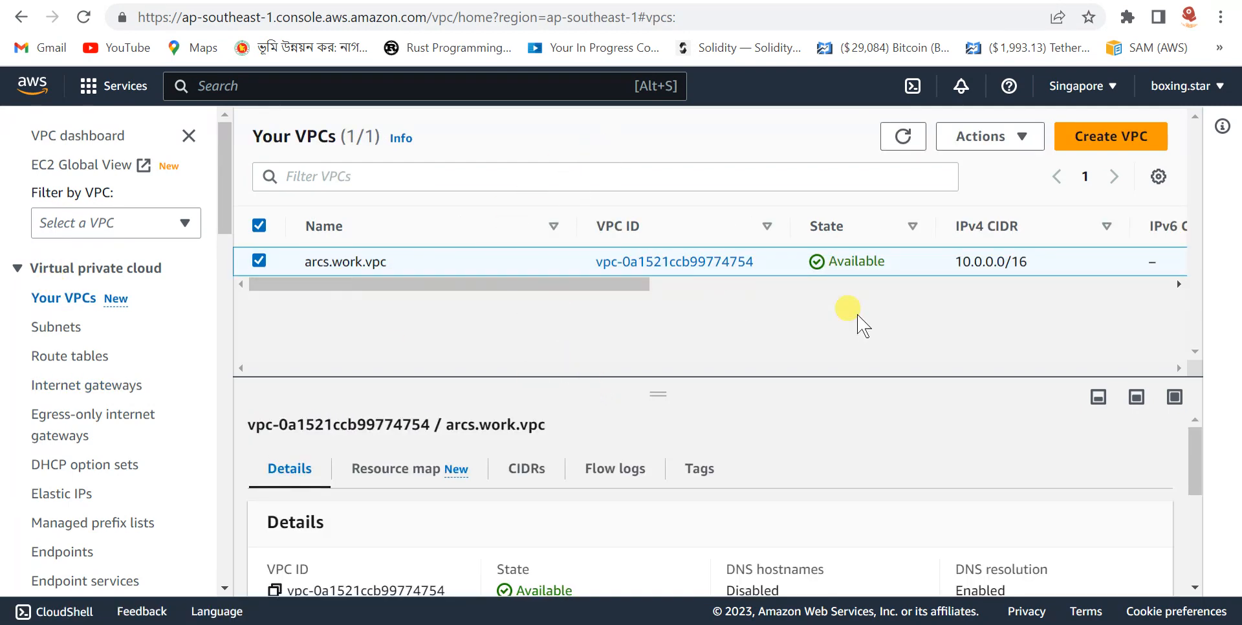
pyautogui.click(1116, 137)
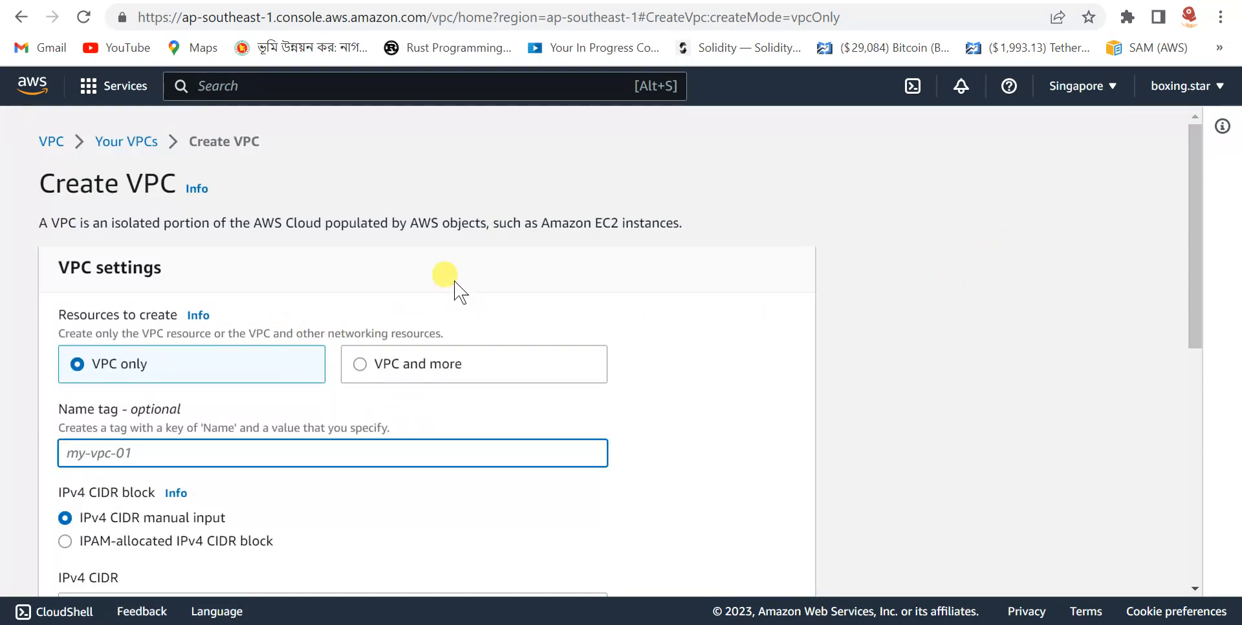
pyautogui.scroll(-1, 440, 279)
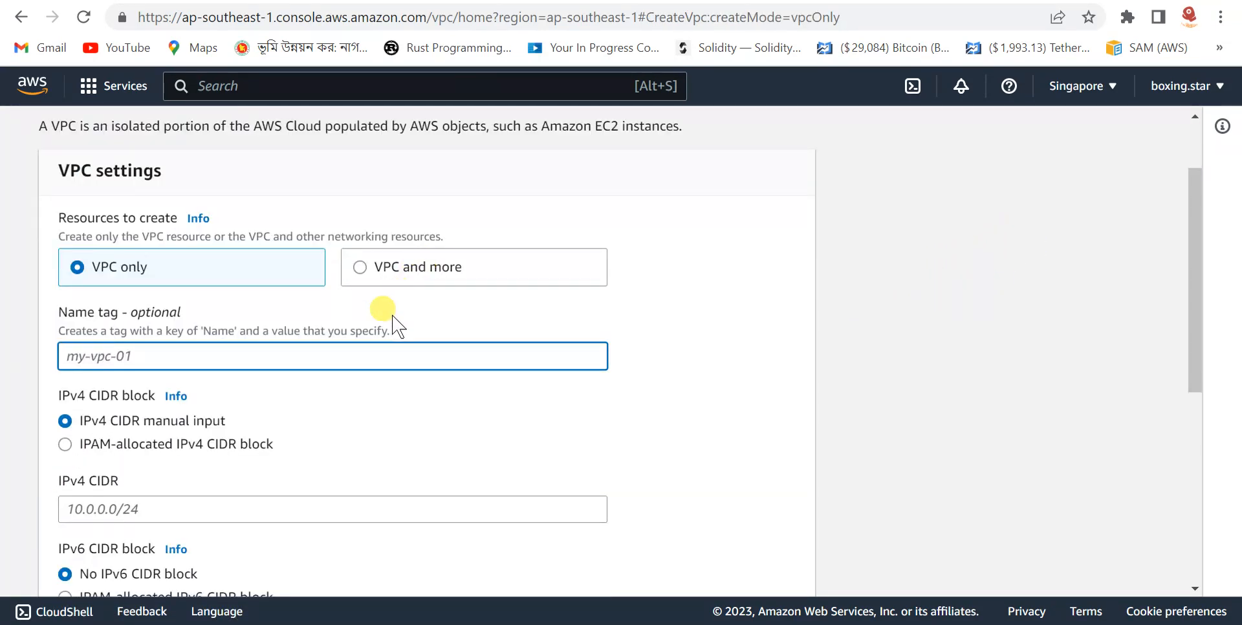
pyautogui.scroll(-1, 301, 326)
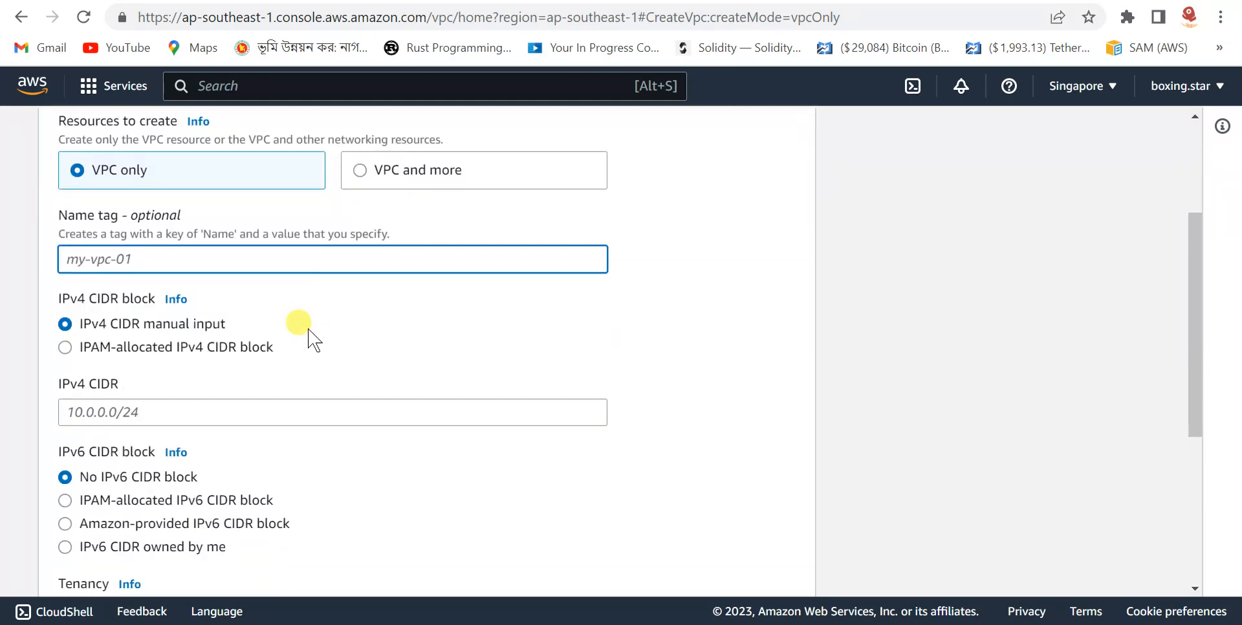
pyautogui.scroll(1, 305, 324)
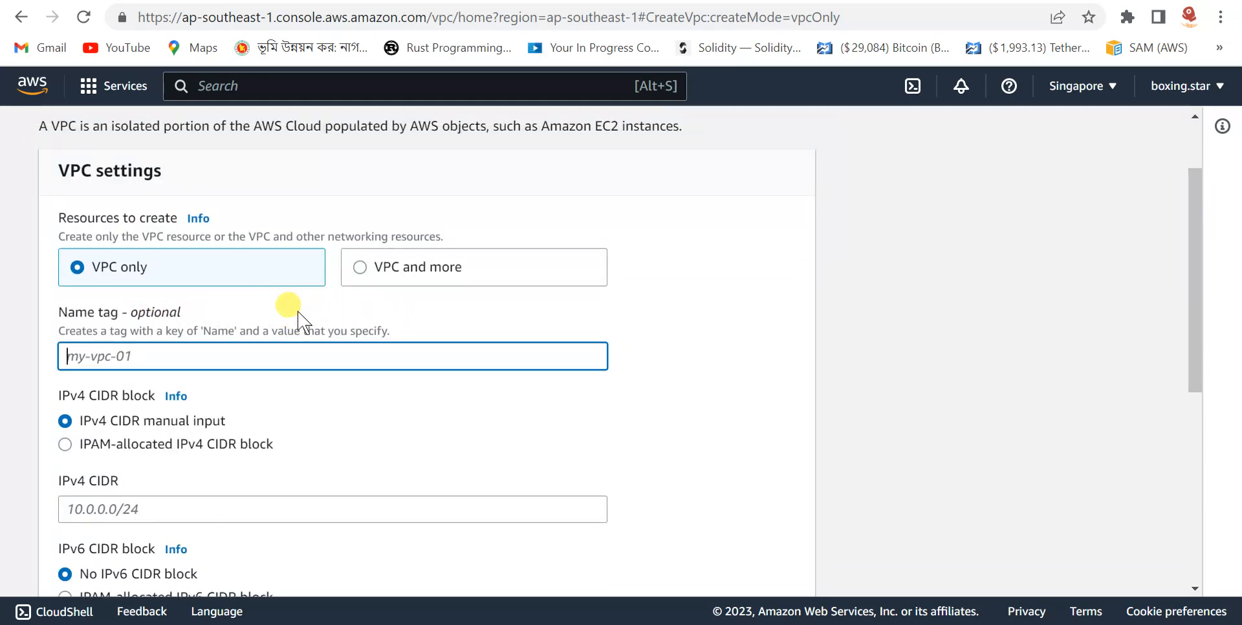
pyautogui.scroll(-1, 232, 310)
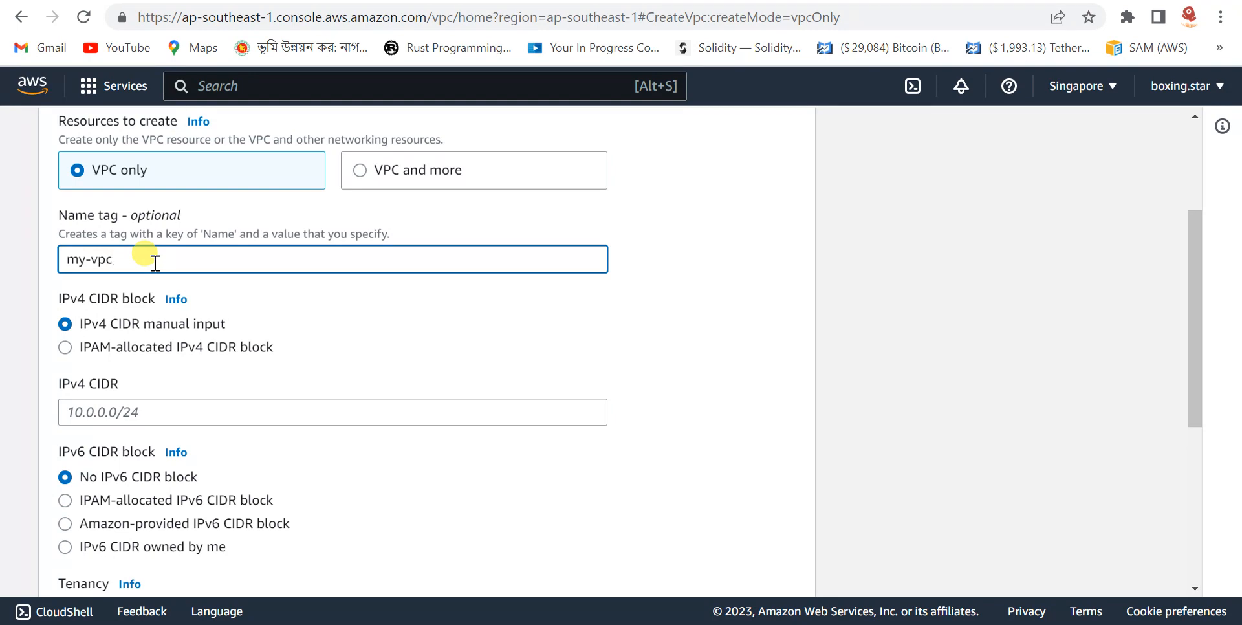
# Set the new VPC's IPv4 CIDR to 10.0.0.0/20 and create the VPC.
pyautogui.scroll(-1, 440, 311)
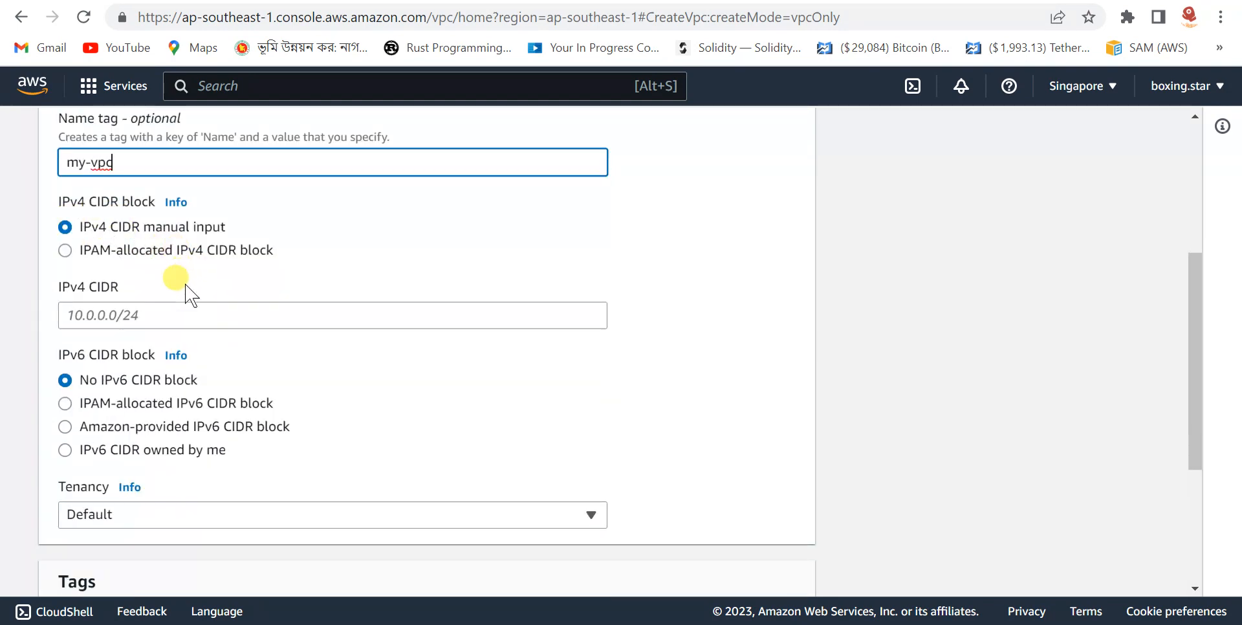
pyautogui.click(77, 311)
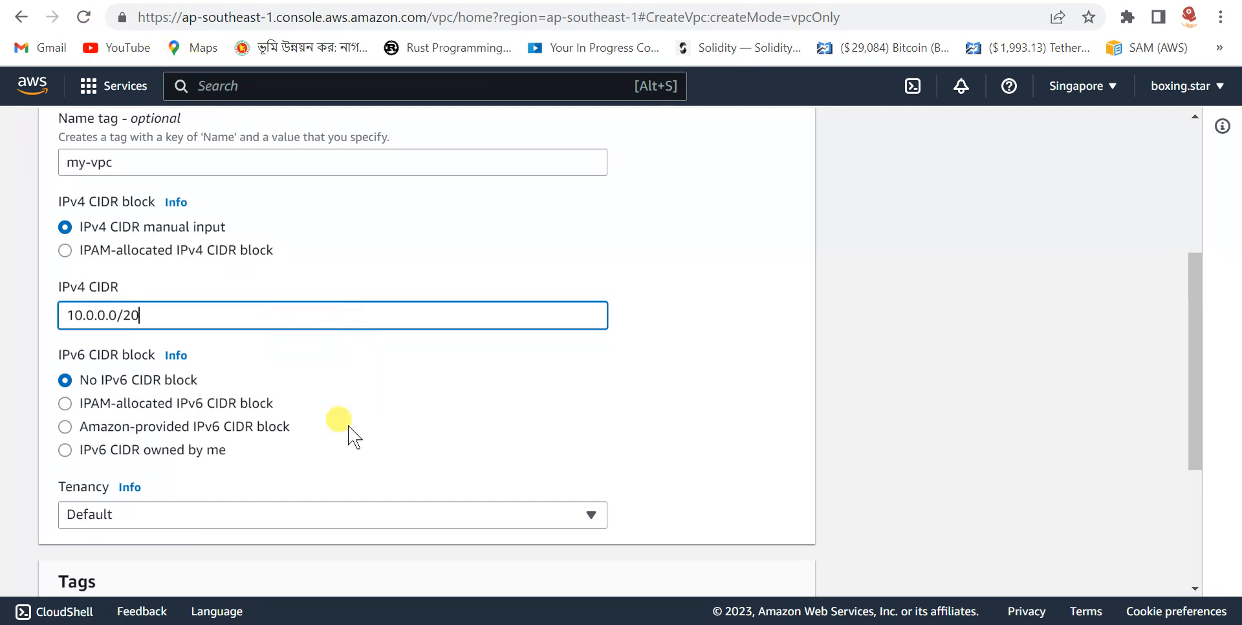
pyautogui.scroll(-2, 343, 433)
pyautogui.scroll(-3, 337, 327)
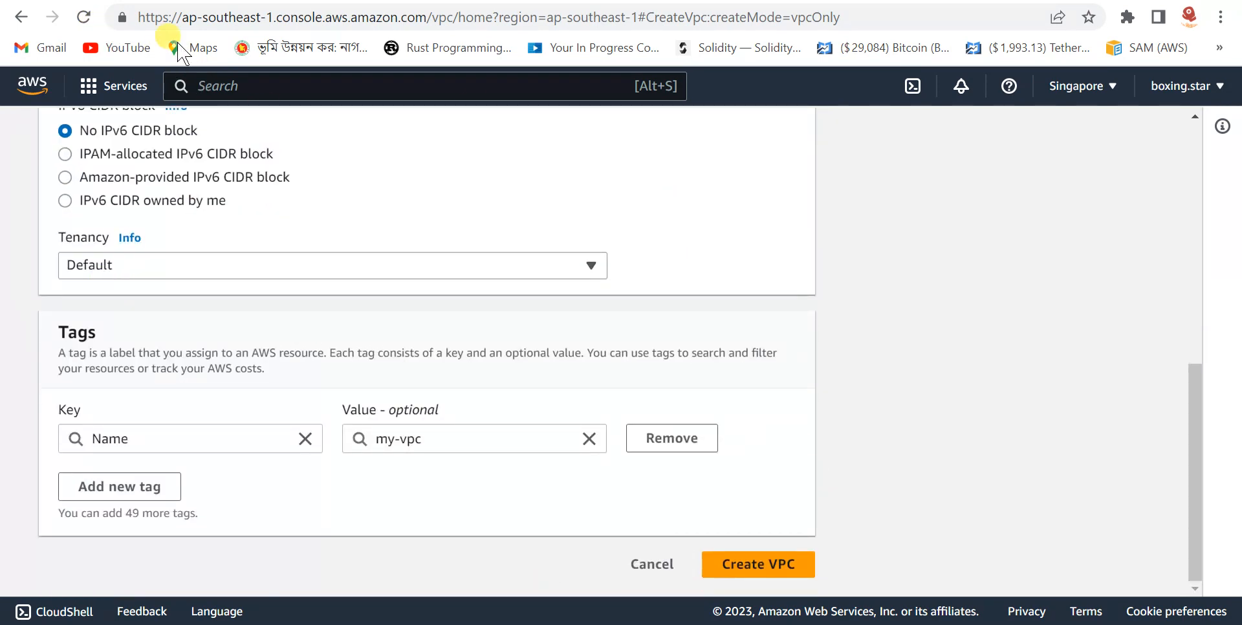
pyautogui.click(716, 563)
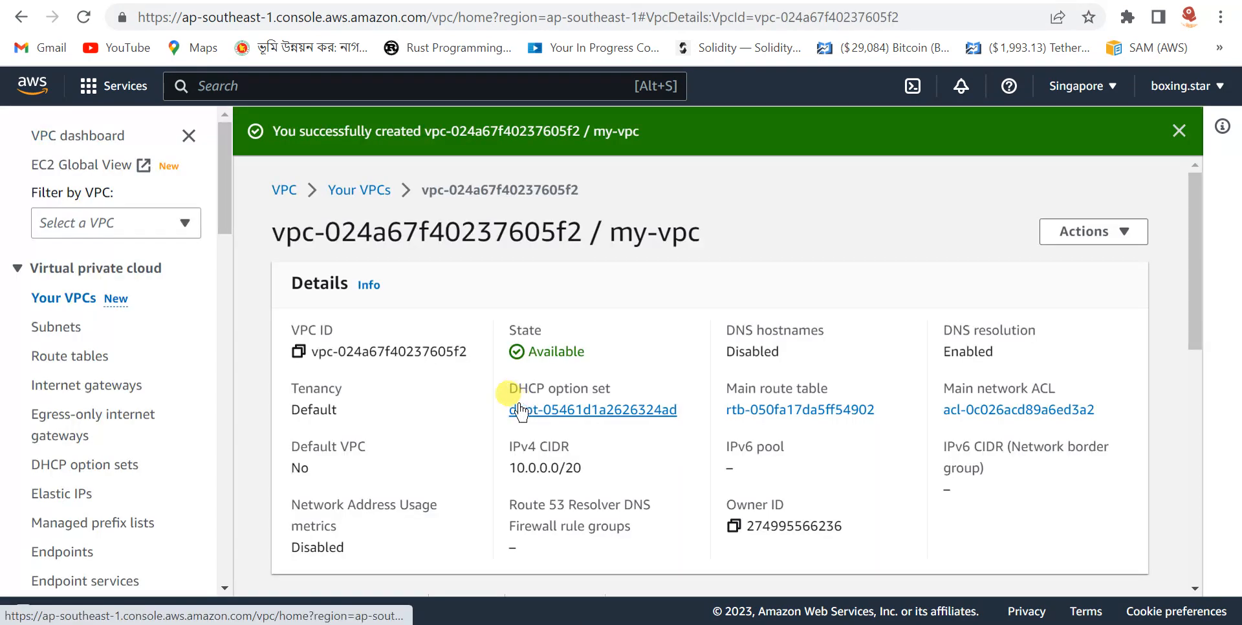
# Start creating a new subnet and choose my-vpc as the VPC it belongs to.
pyautogui.scroll(-2, 646, 252)
pyautogui.scroll(-3, 689, 343)
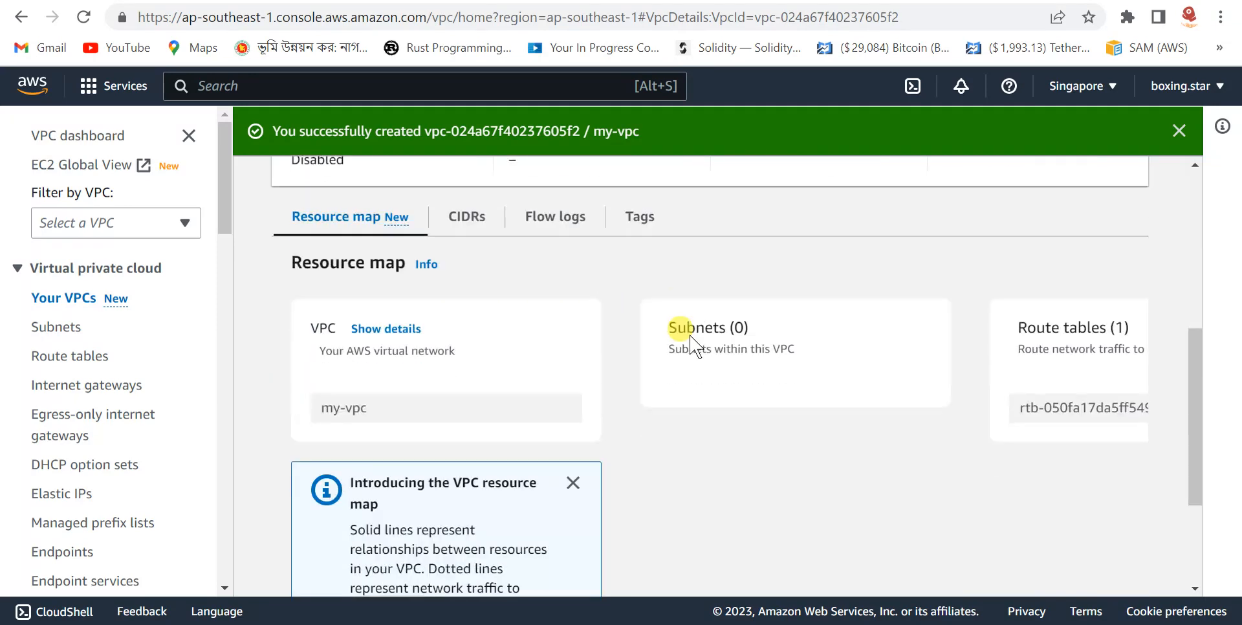
pyautogui.scroll(5, 631, 385)
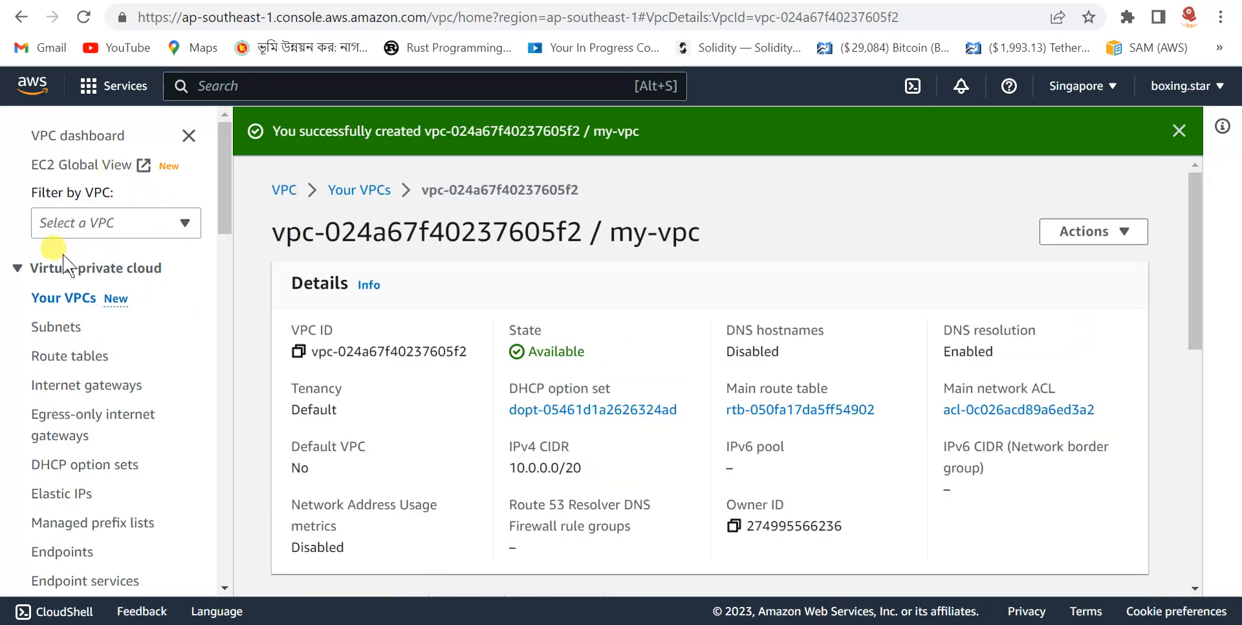
pyautogui.click(61, 326)
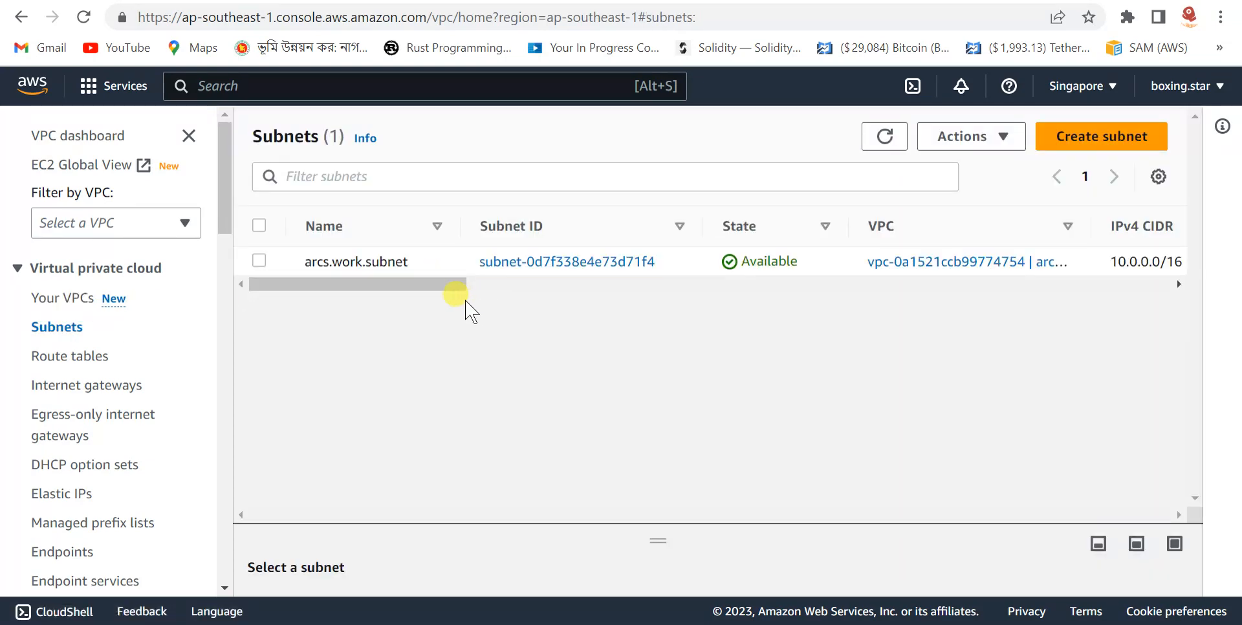
pyautogui.click(1075, 141)
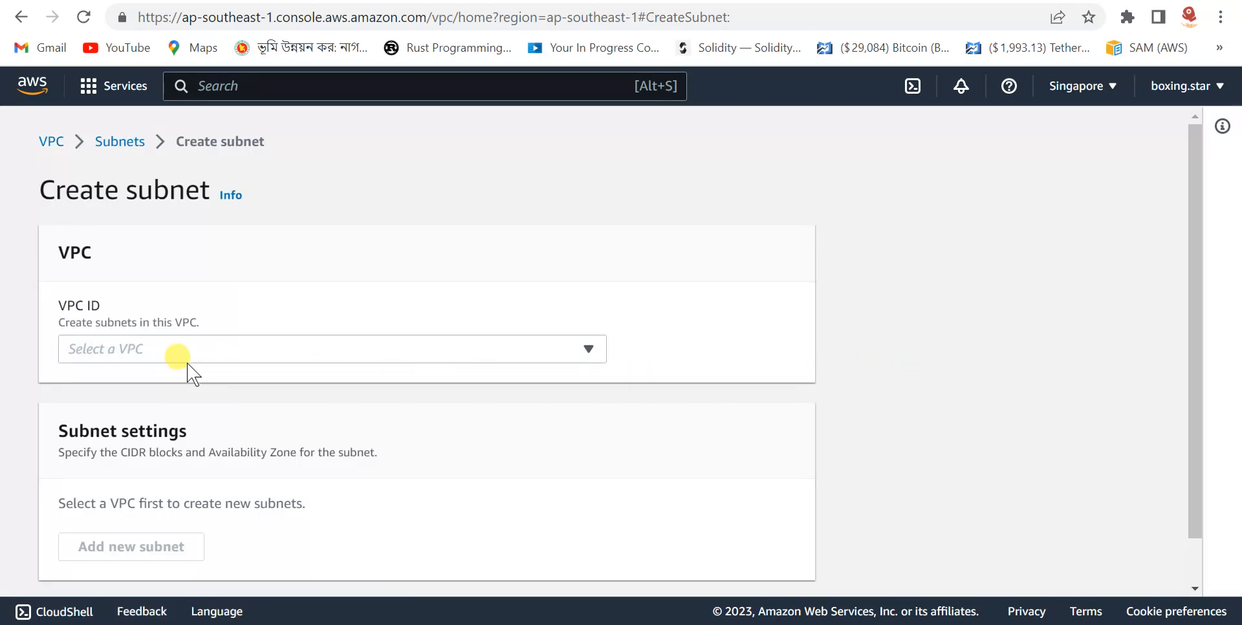
pyautogui.click(120, 354)
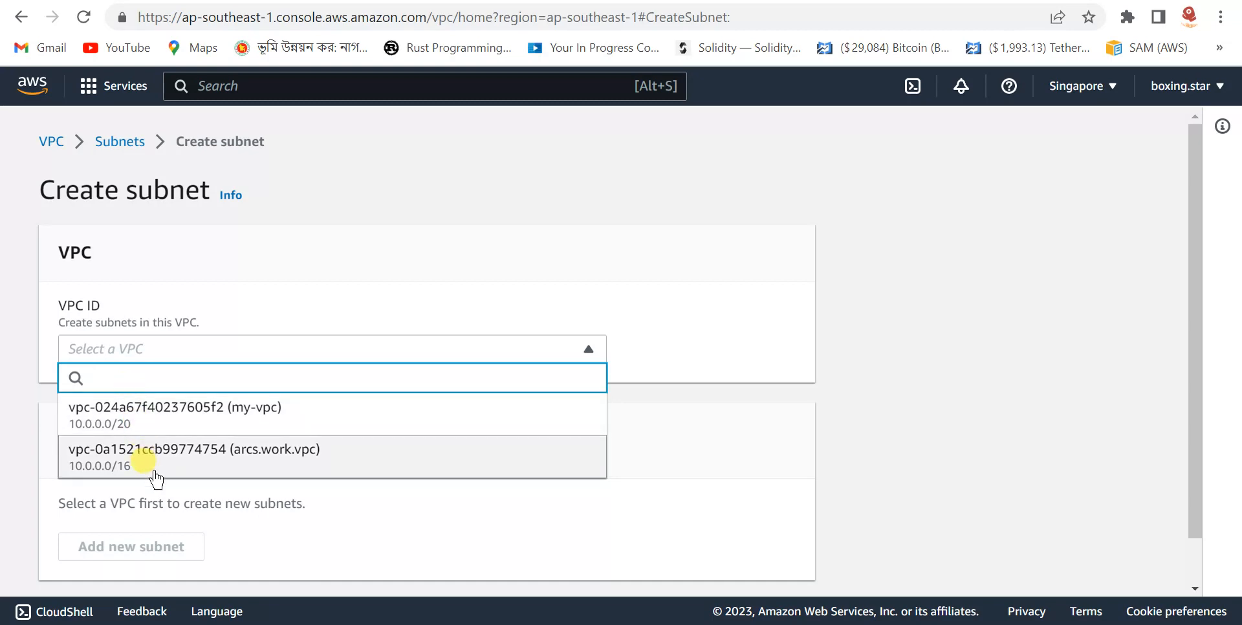
pyautogui.click(172, 426)
# Set the subnet name to my-subnet in the subnet settings.
pyautogui.scroll(-5, 684, 388)
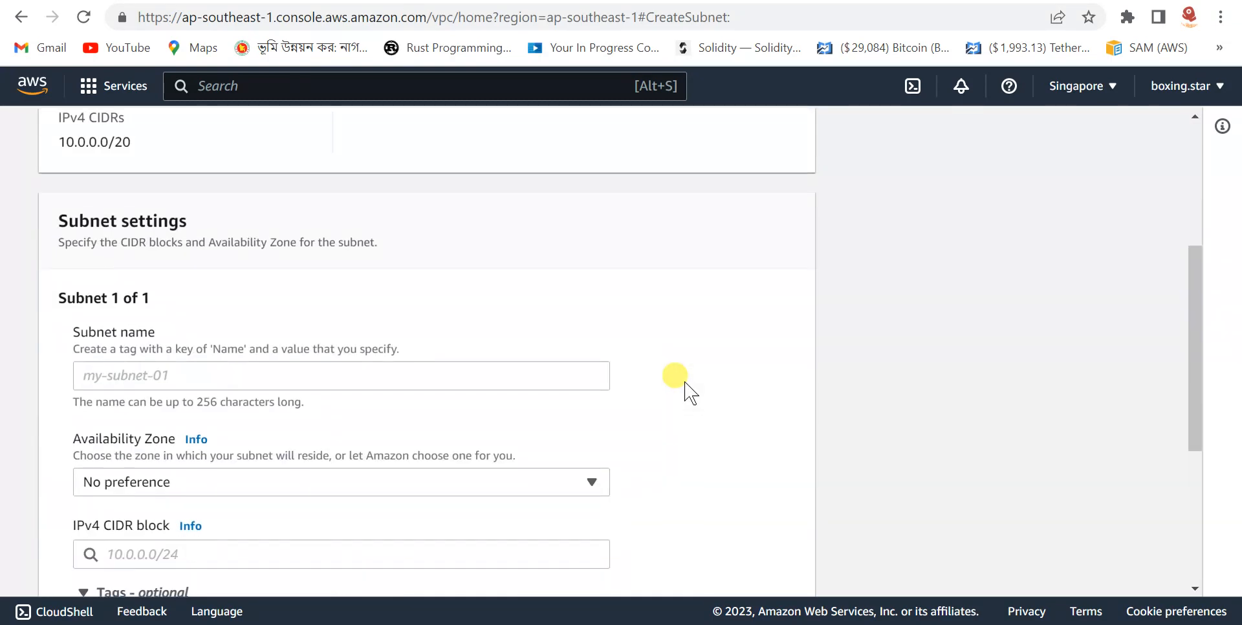
pyautogui.scroll(-1, 680, 390)
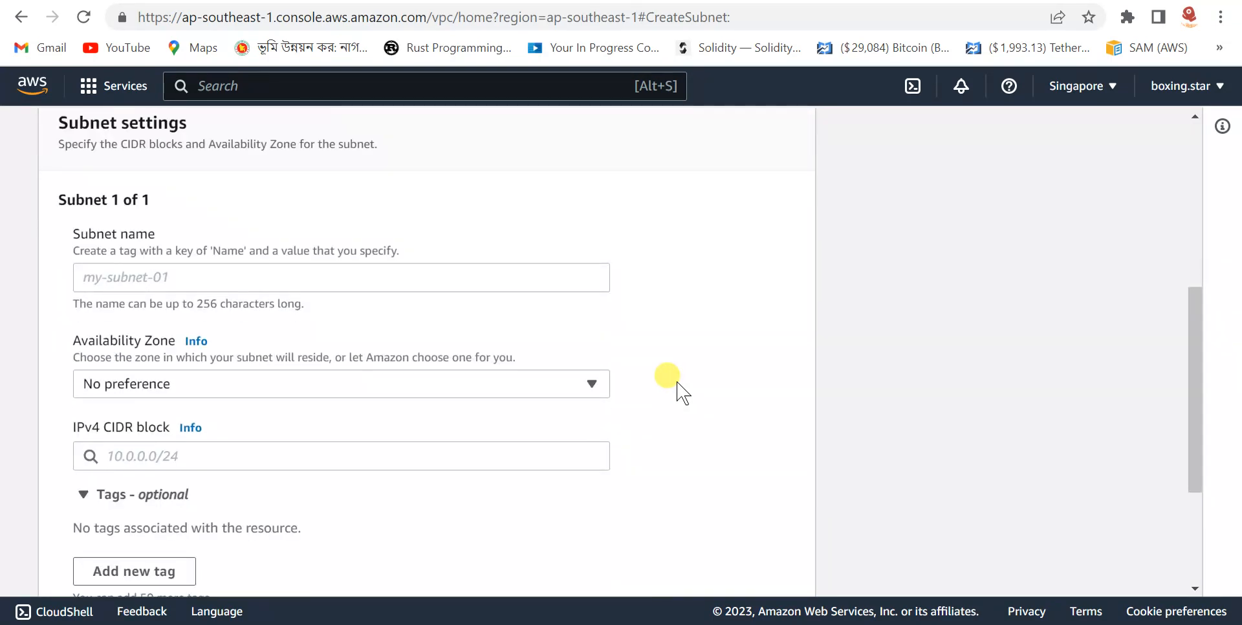
pyautogui.click(166, 278)
pyautogui.write('my')
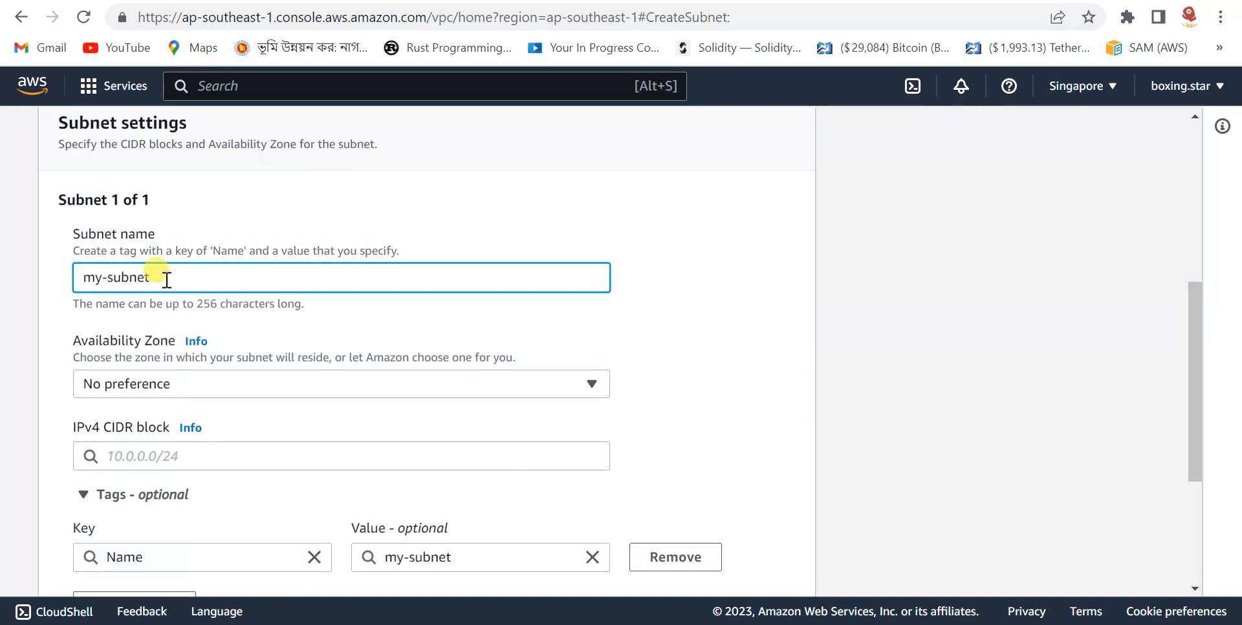
pyautogui.write('-subnet')
pyautogui.click(673, 267)
# Set the subnet's IPv4 CIDR block to 10.0.0.0/20 and create the subnet.
pyautogui.scroll(-1, 522, 299)
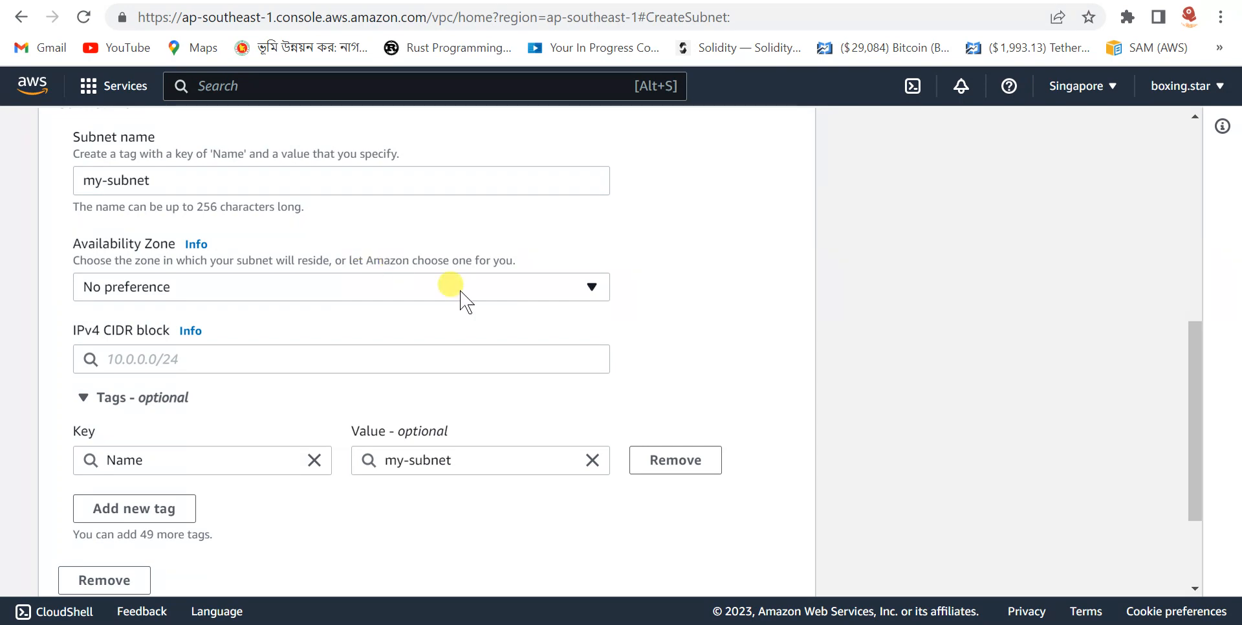
pyautogui.scroll(-2, 679, 317)
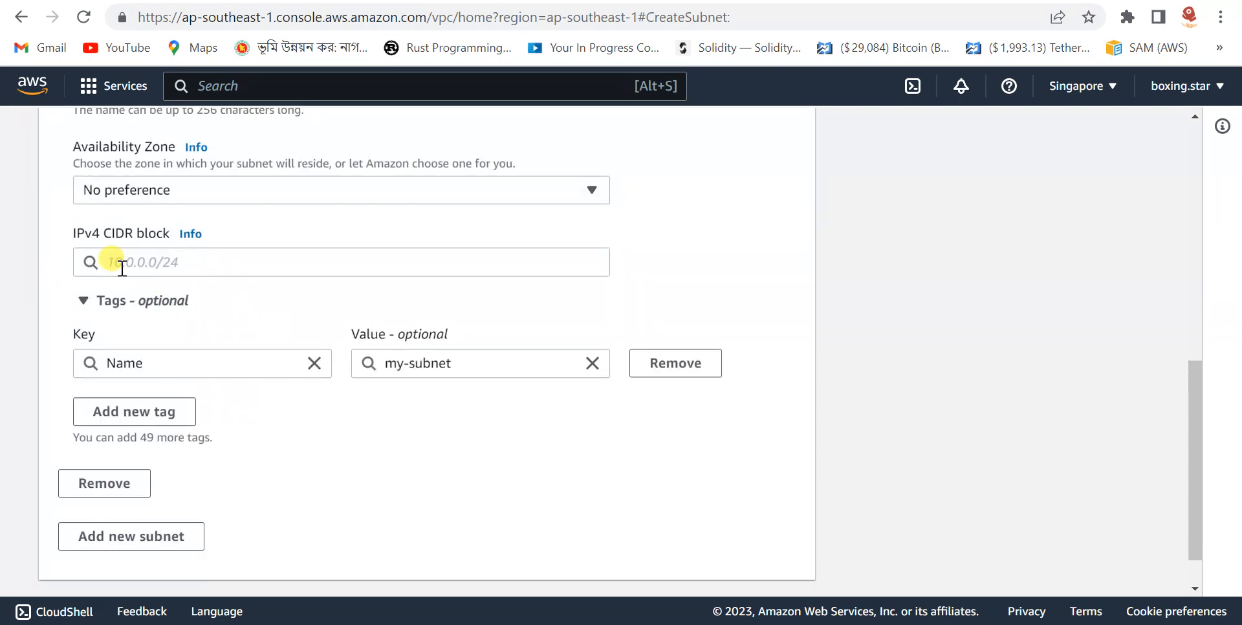
pyautogui.click(119, 260)
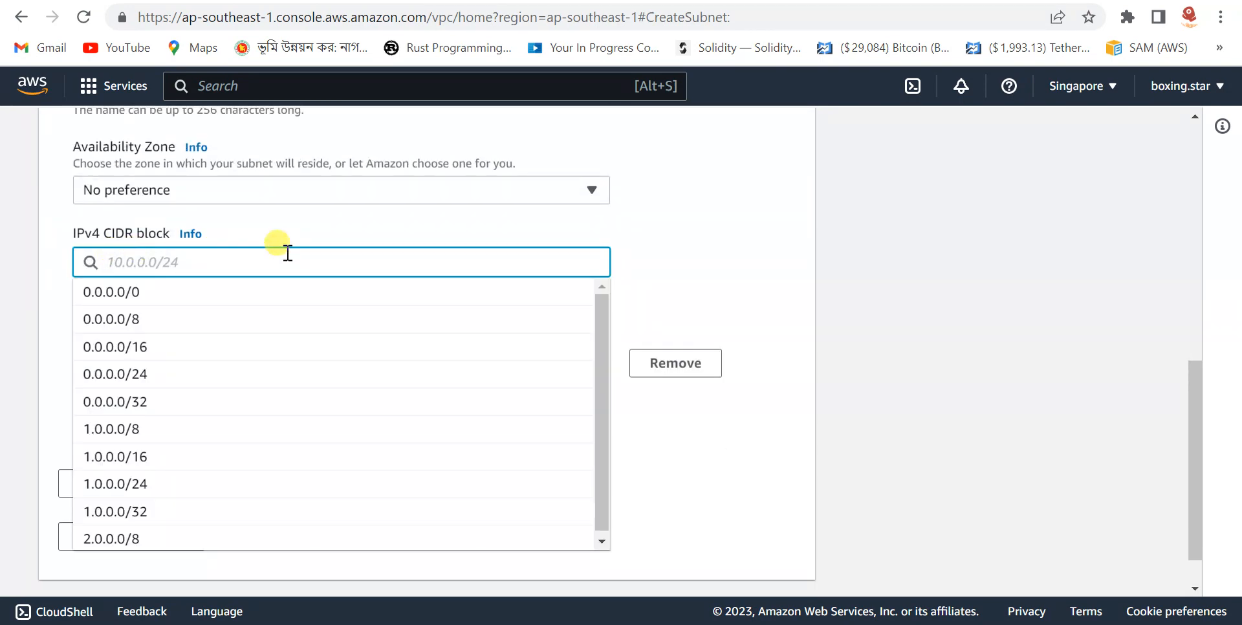
pyautogui.write('10.')
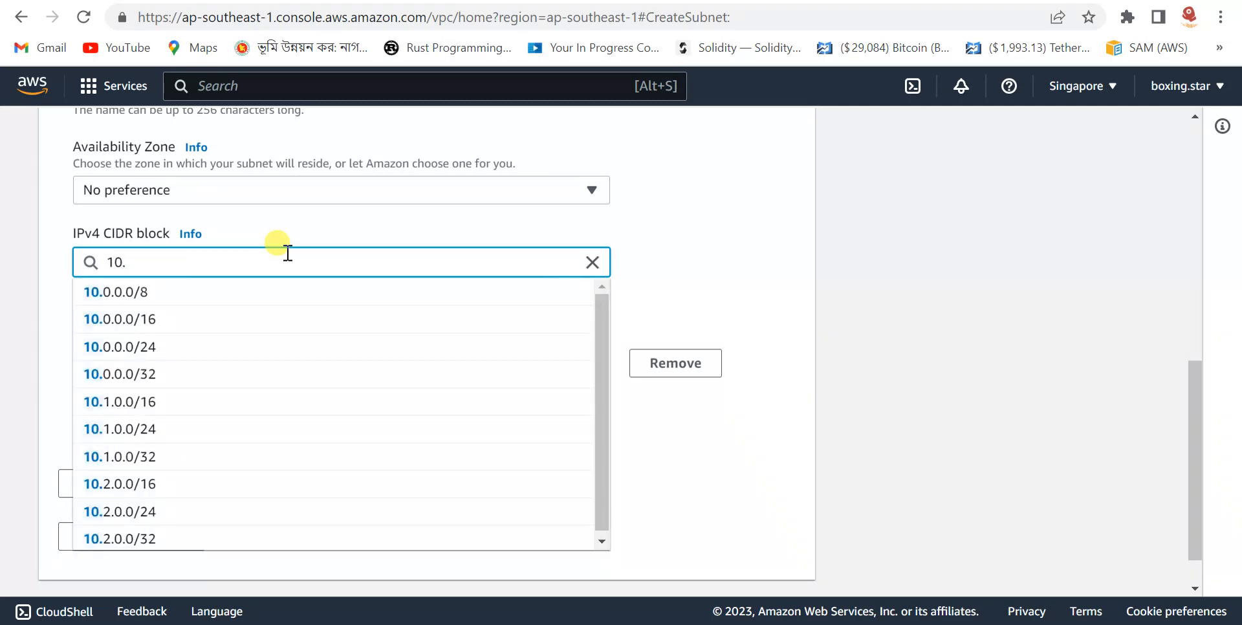
pyautogui.write('0.0')
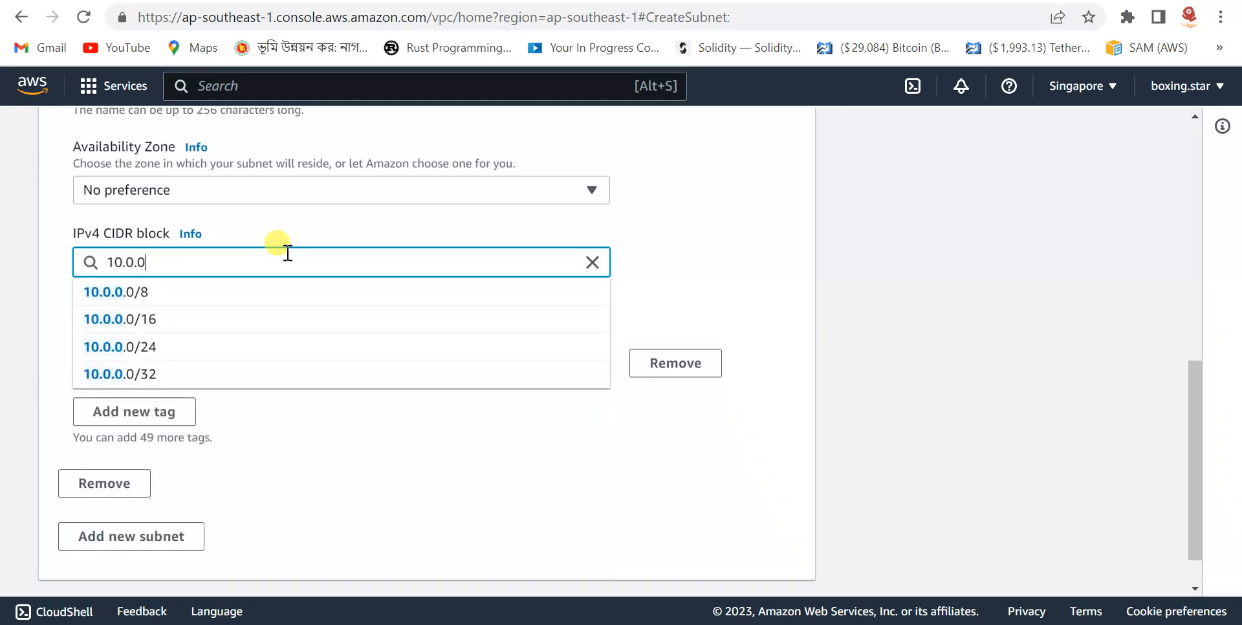
pyautogui.write('.0/')
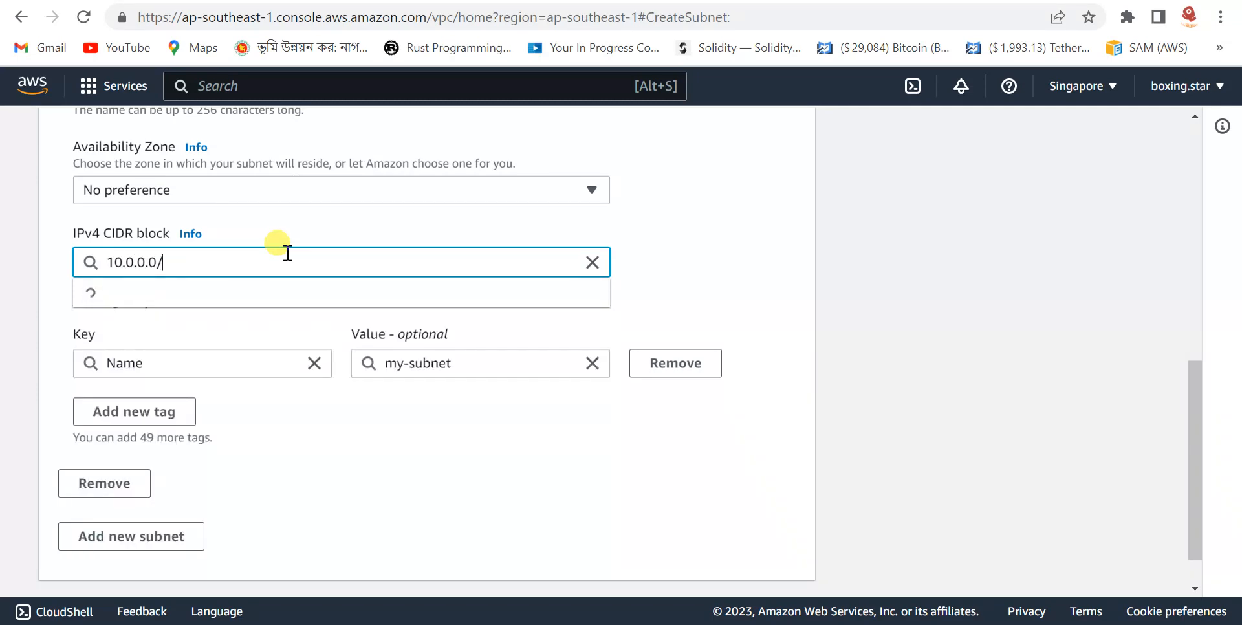
pyautogui.write('20')
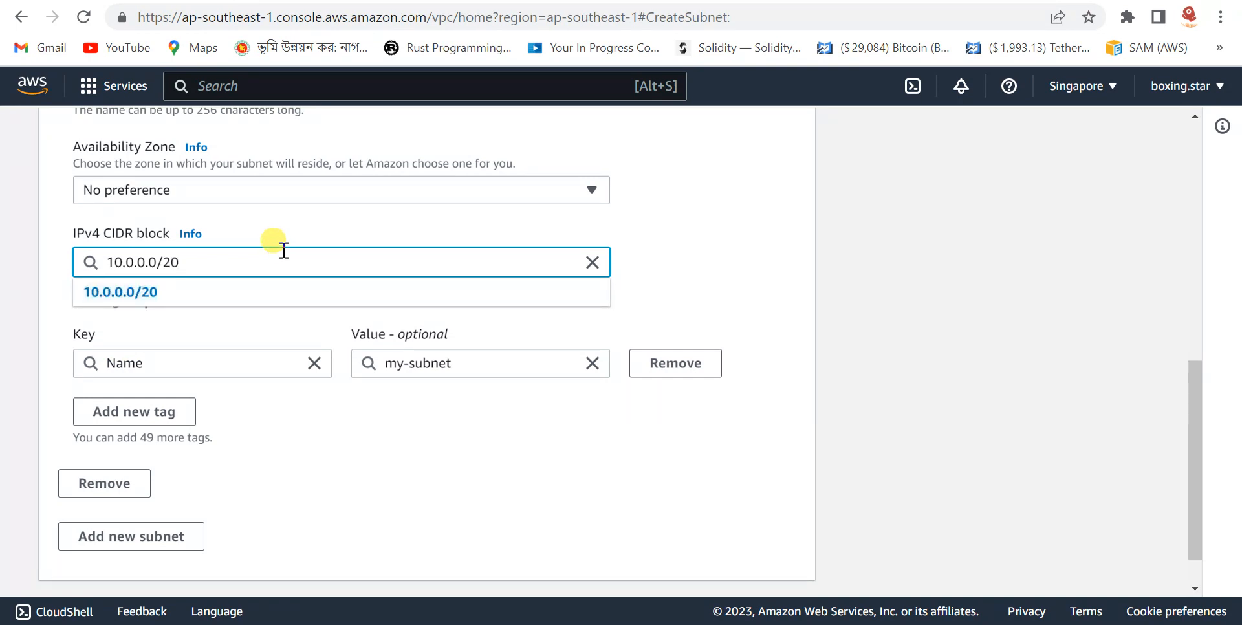
pyautogui.click(216, 291)
pyautogui.scroll(-1, 793, 316)
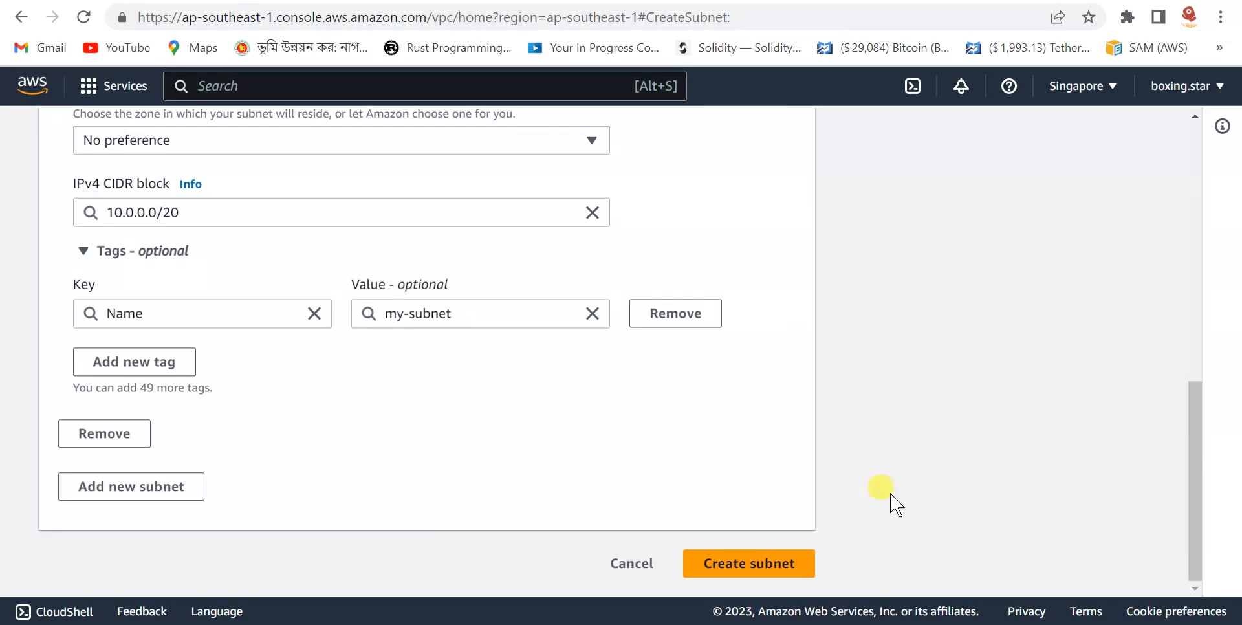
pyautogui.click(750, 561)
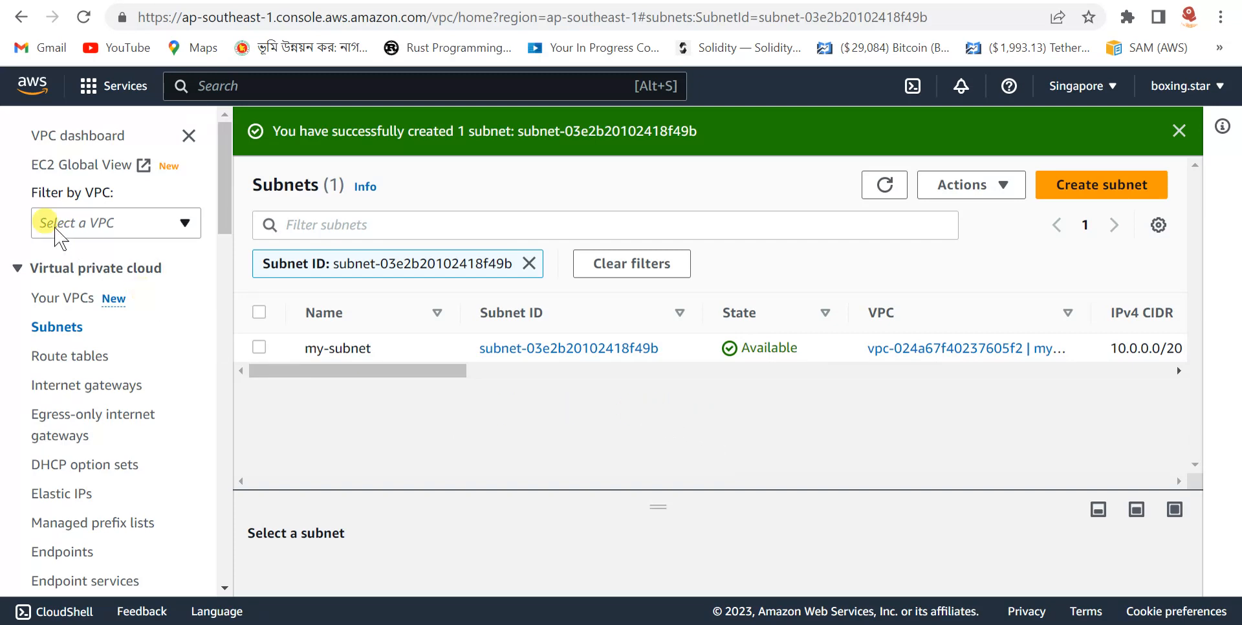
# Start creating a new route table and set its name to my-route-table.
pyautogui.click(59, 362)
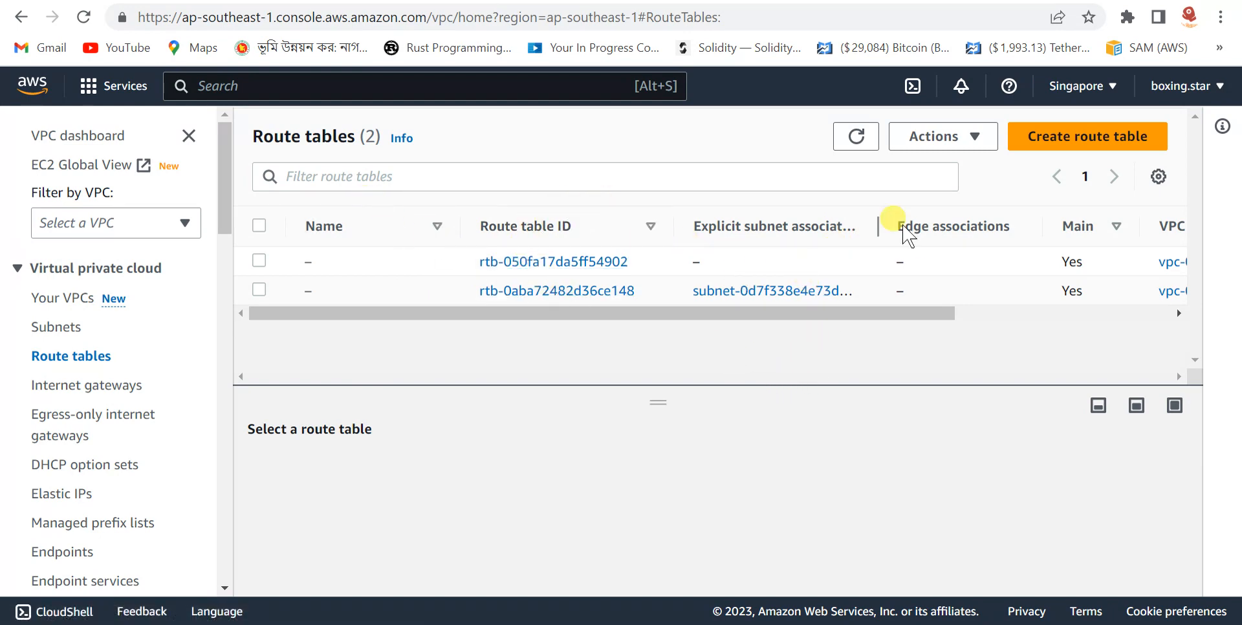
pyautogui.click(1085, 137)
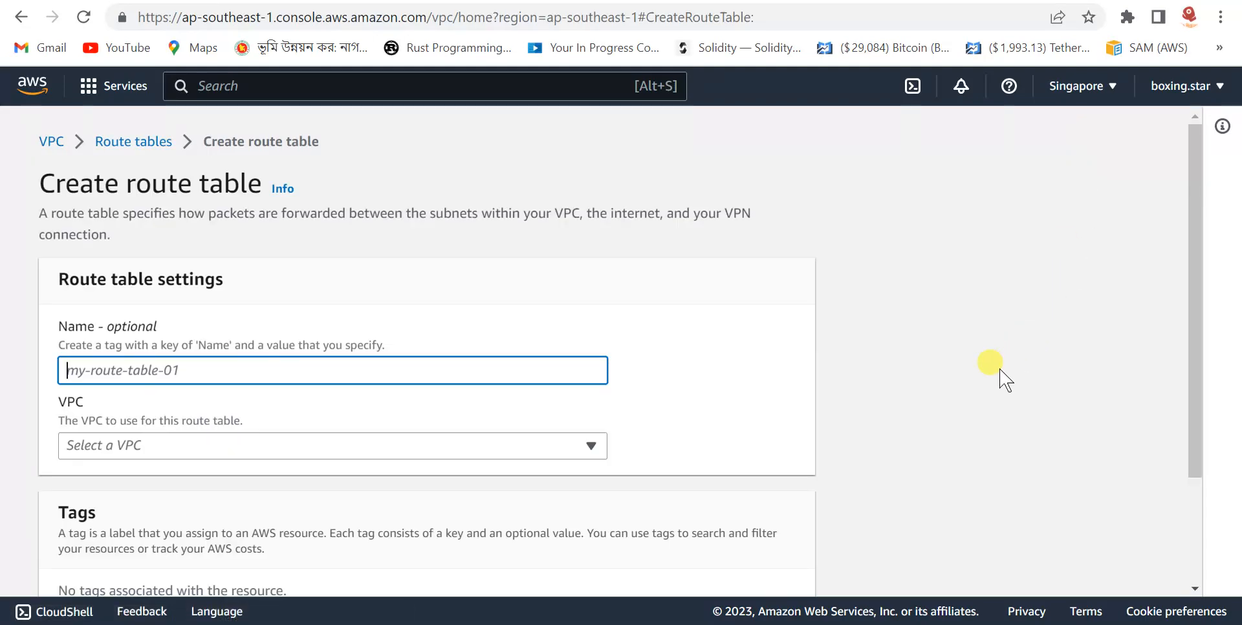
pyautogui.scroll(-1, 407, 292)
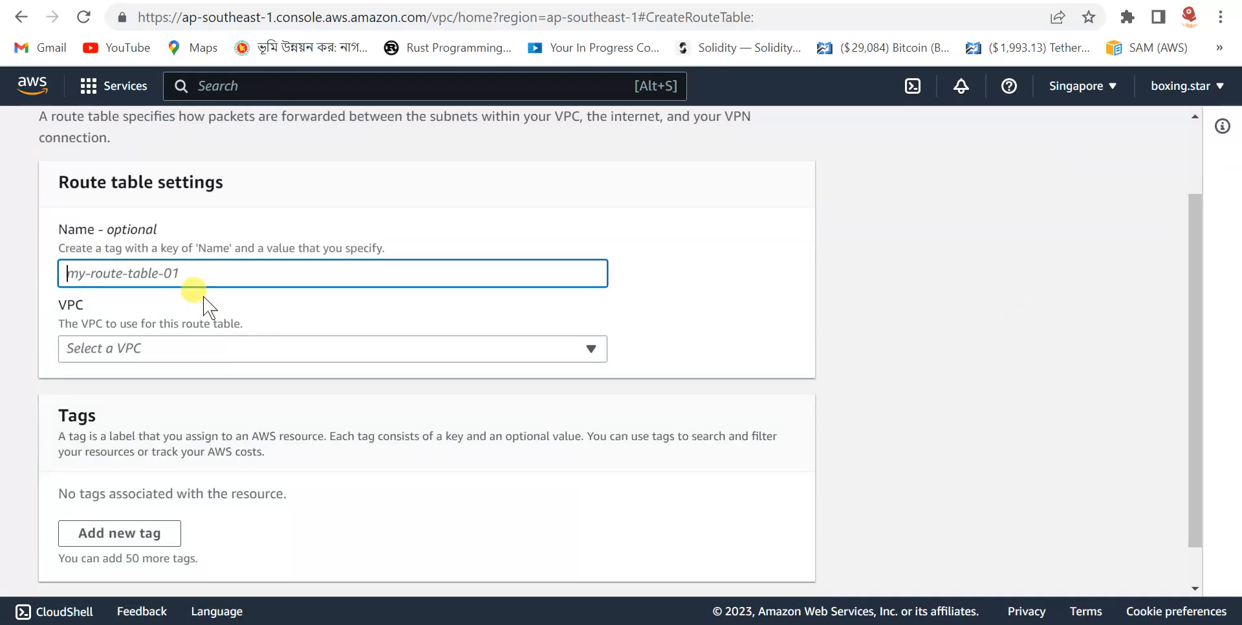
pyautogui.write('my-route')
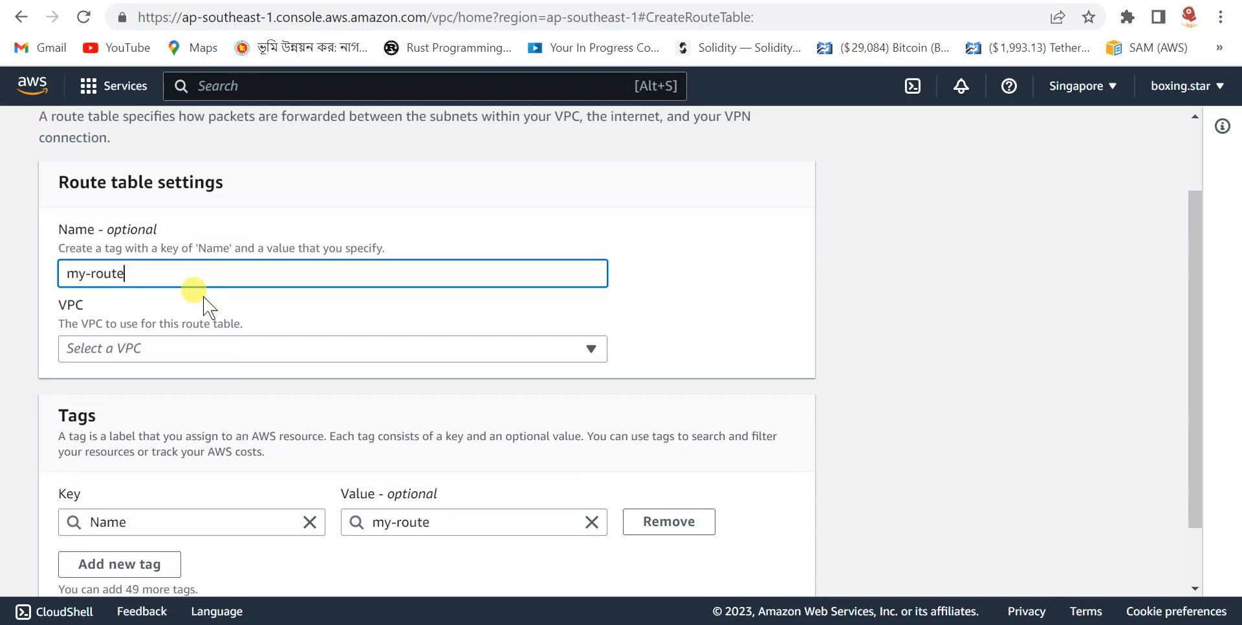
pyautogui.press('BackSpace')
pyautogui.press('BackSpace')
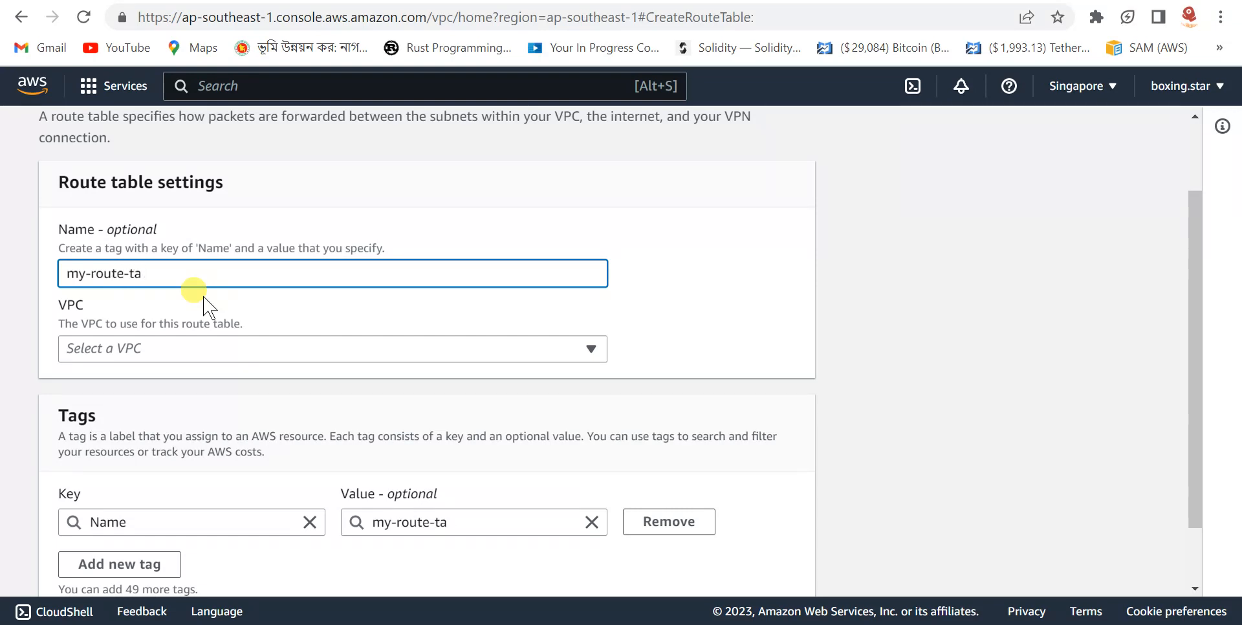
pyautogui.write('-table')
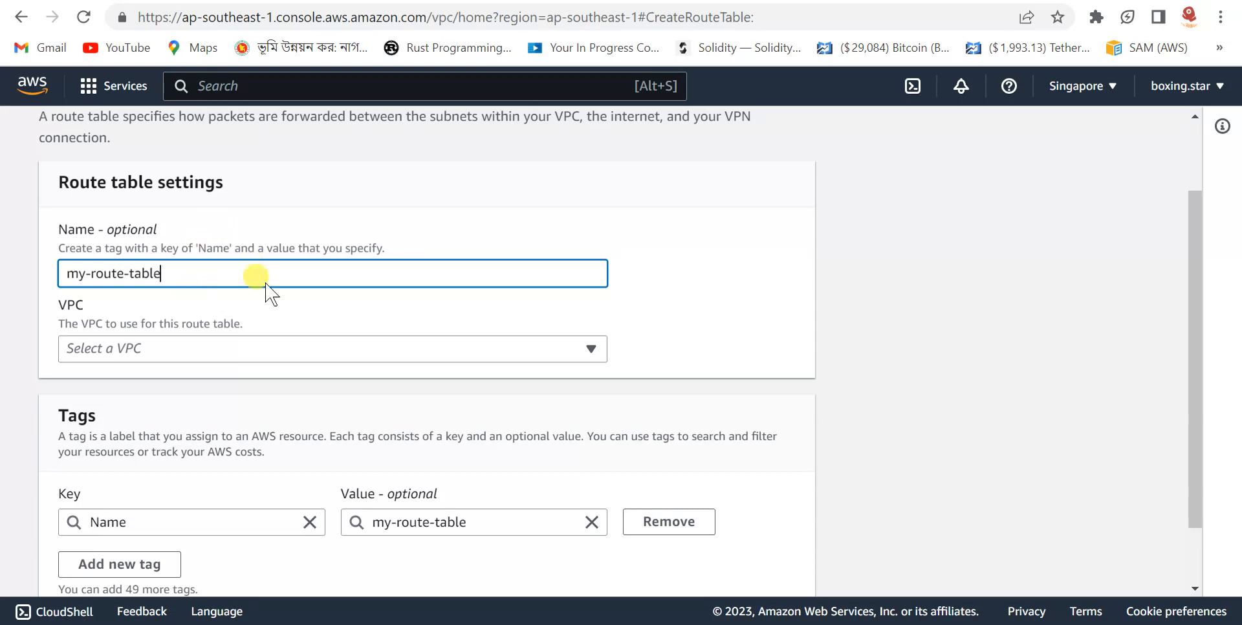
# Choose my-vpc as the VPC for the new route table.
pyautogui.scroll(-1, 265, 285)
pyautogui.click(174, 278)
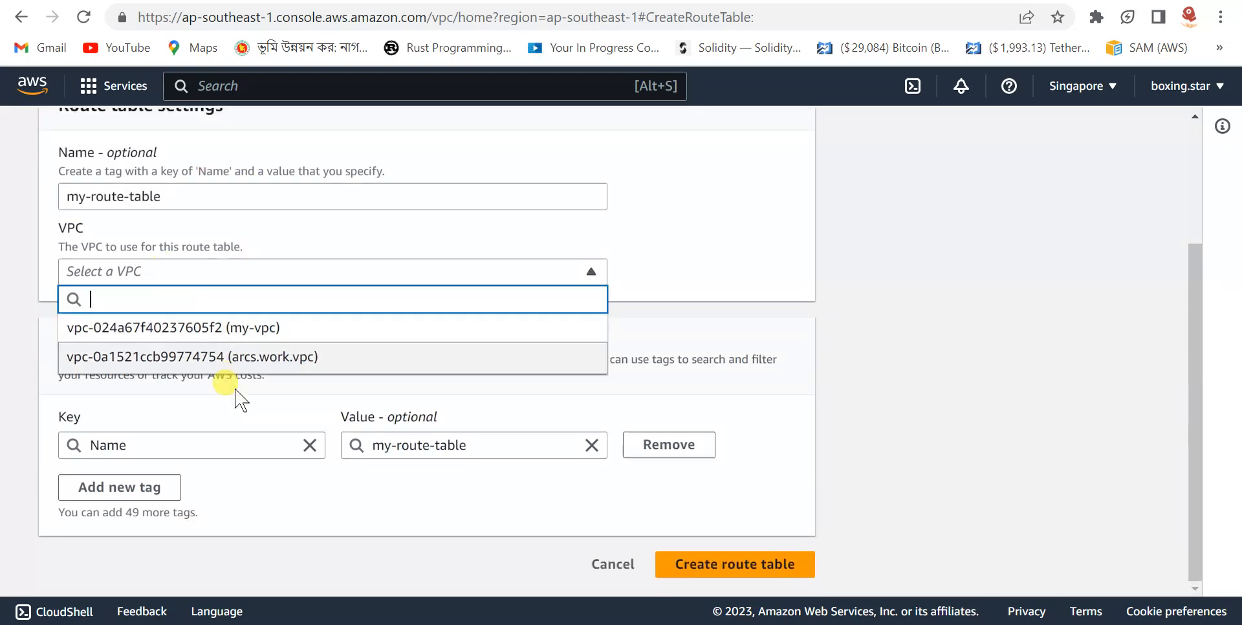
pyautogui.click(214, 327)
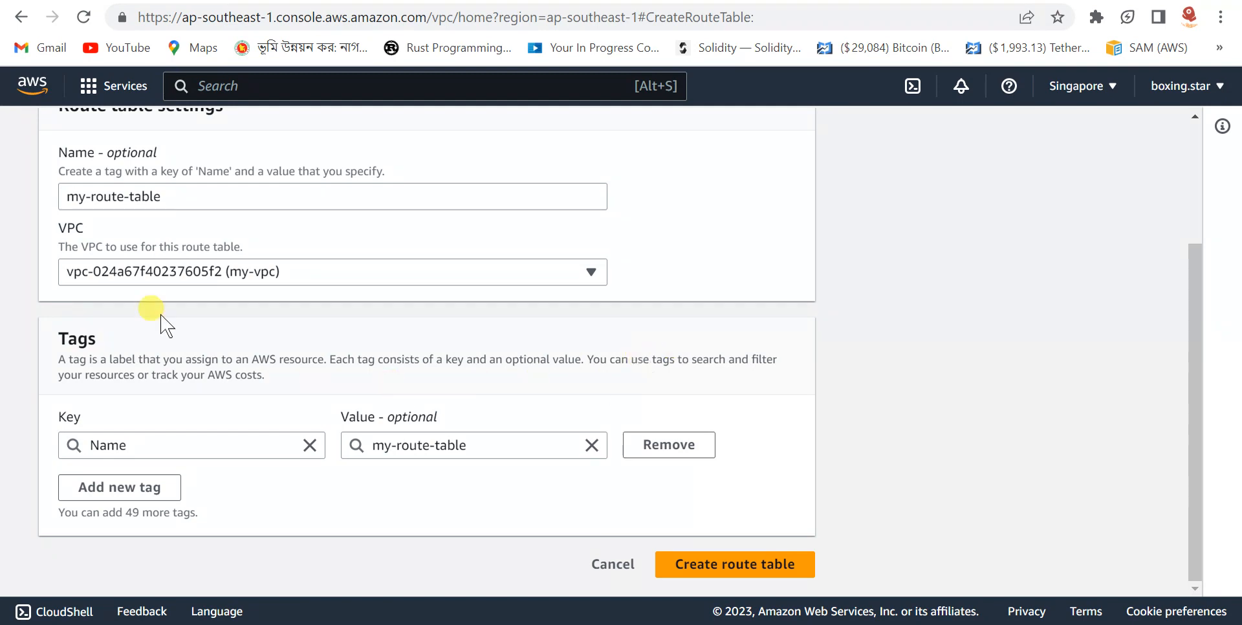
# Create the route table my-route-table and review its details and routes.
pyautogui.click(699, 575)
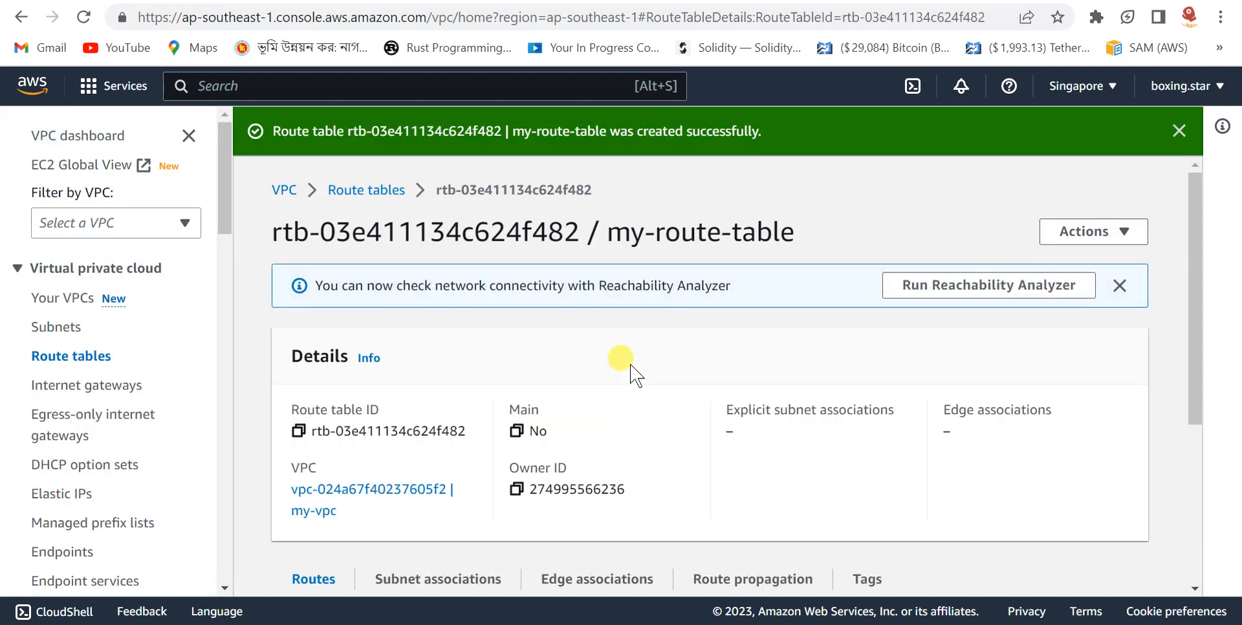
pyautogui.scroll(-3, 633, 407)
pyautogui.scroll(3, 545, 387)
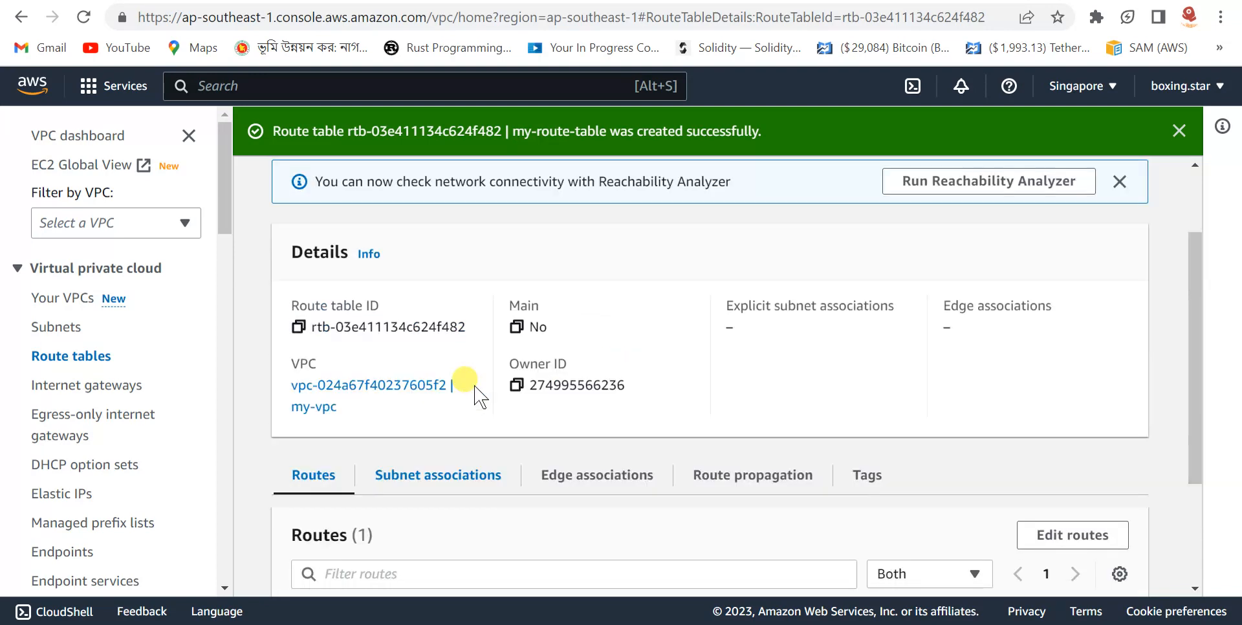
pyautogui.scroll(-3, 477, 374)
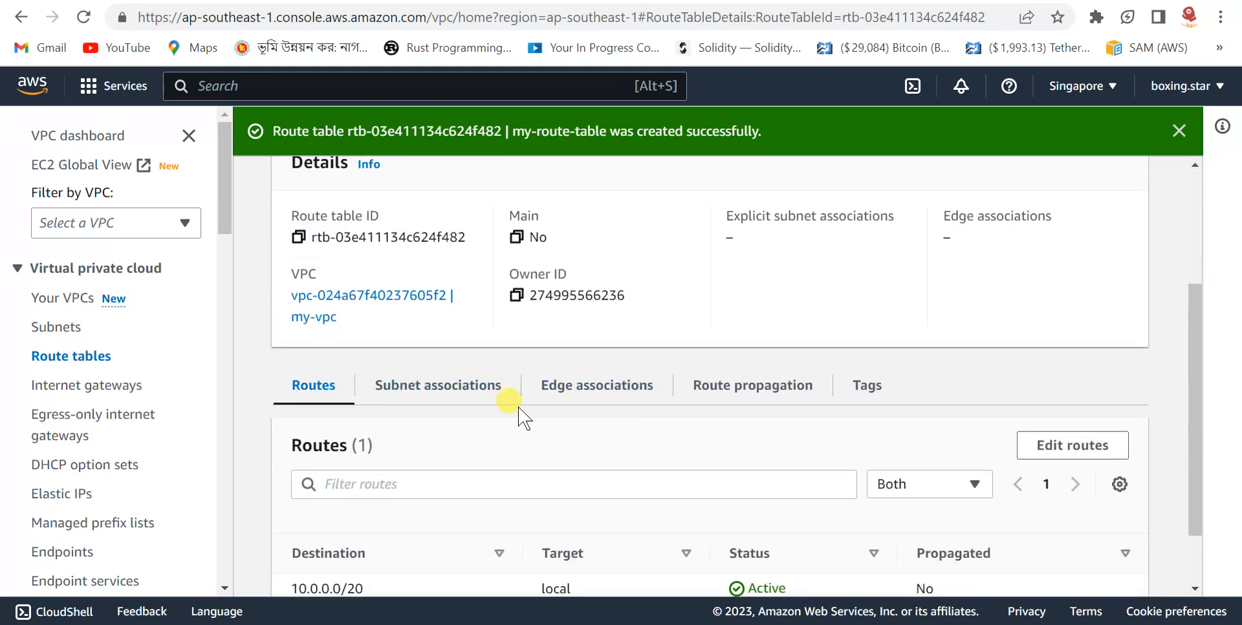
pyautogui.scroll(-1, 518, 414)
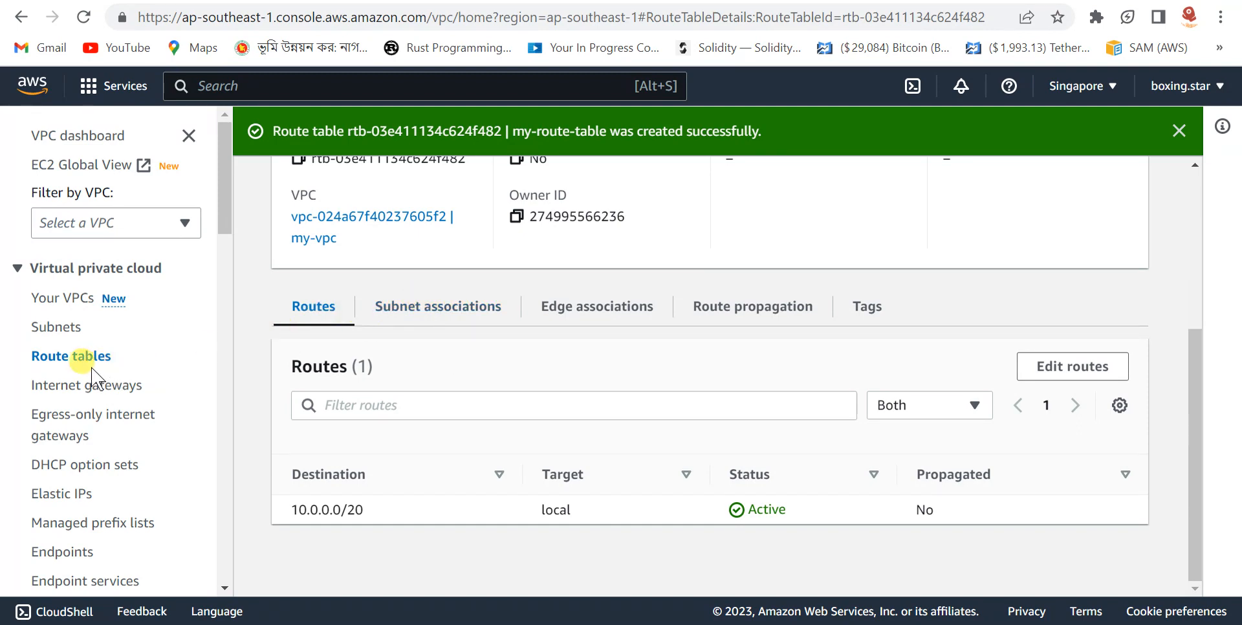
pyautogui.scroll(4, 457, 398)
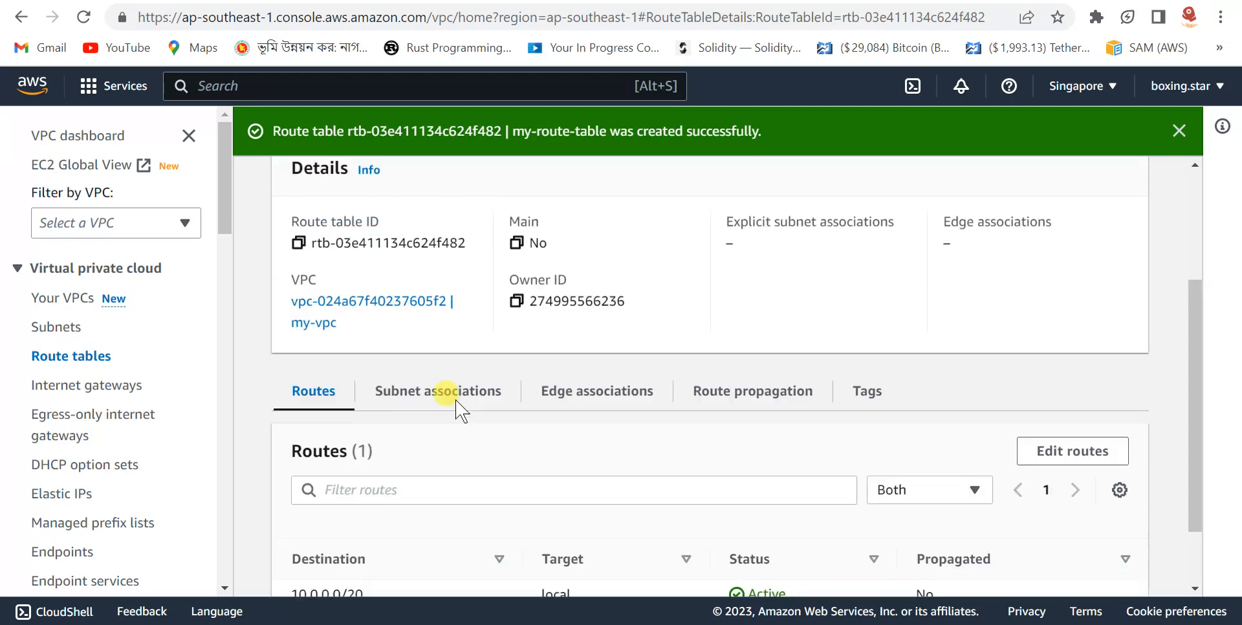
pyautogui.scroll(-3, 778, 407)
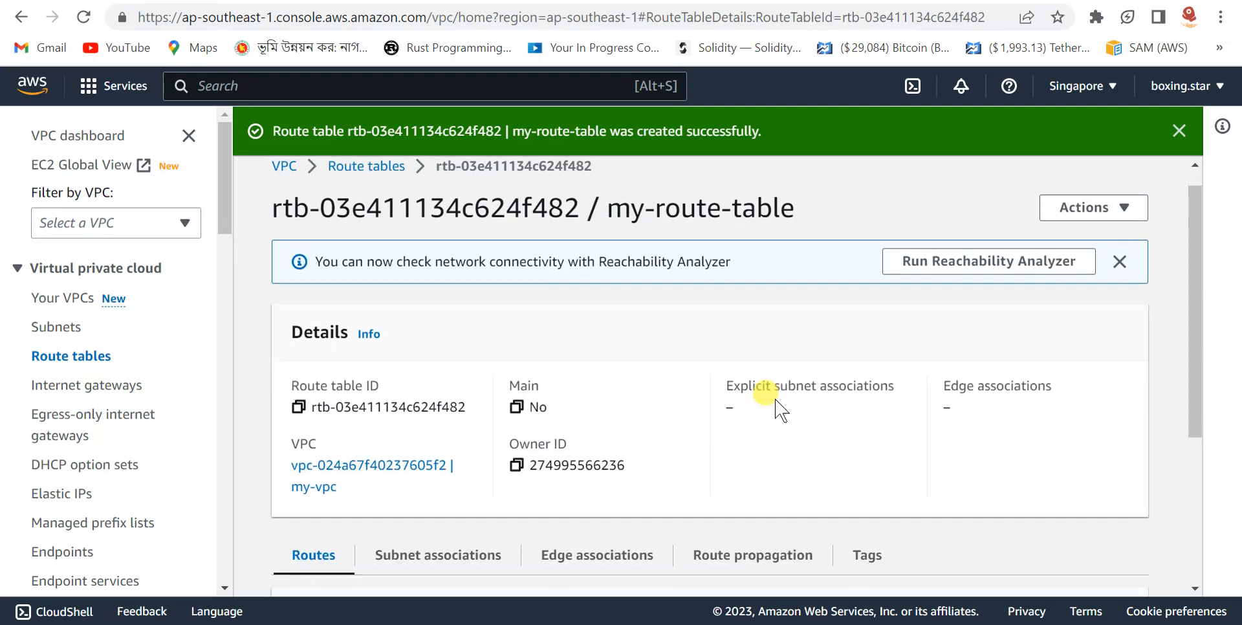
# Associate my-subnet explicitly with my-route-table, save the association and view the table's subnet associations.
pyautogui.click(452, 387)
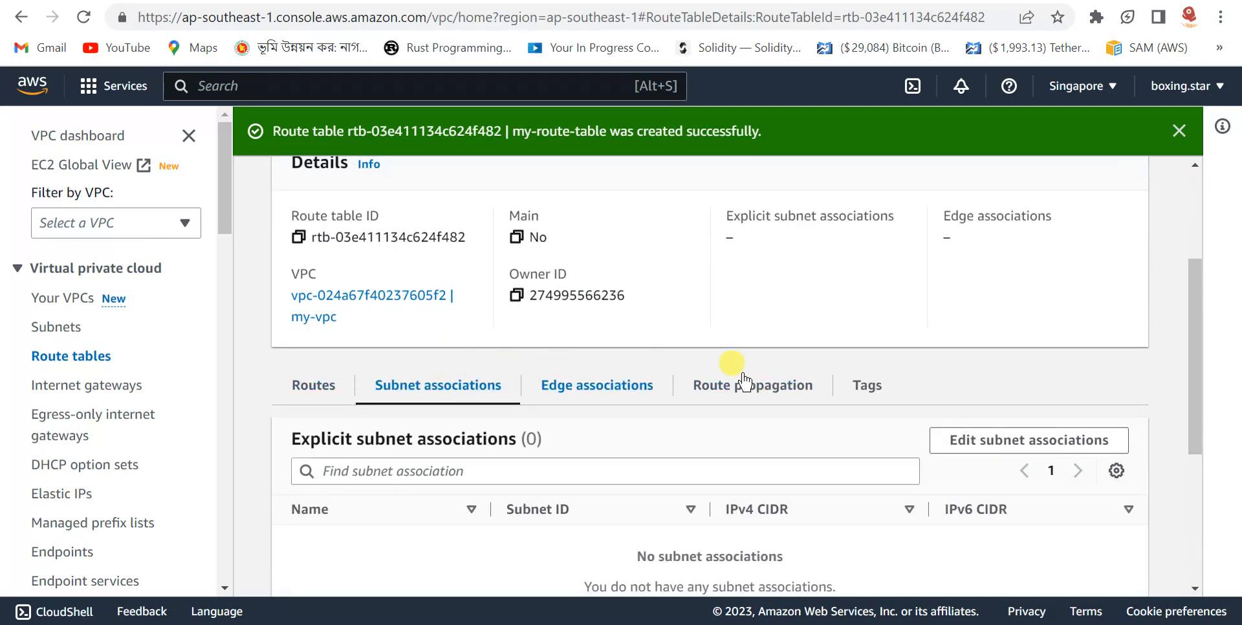
pyautogui.scroll(-3, 802, 378)
pyautogui.scroll(-1, 809, 382)
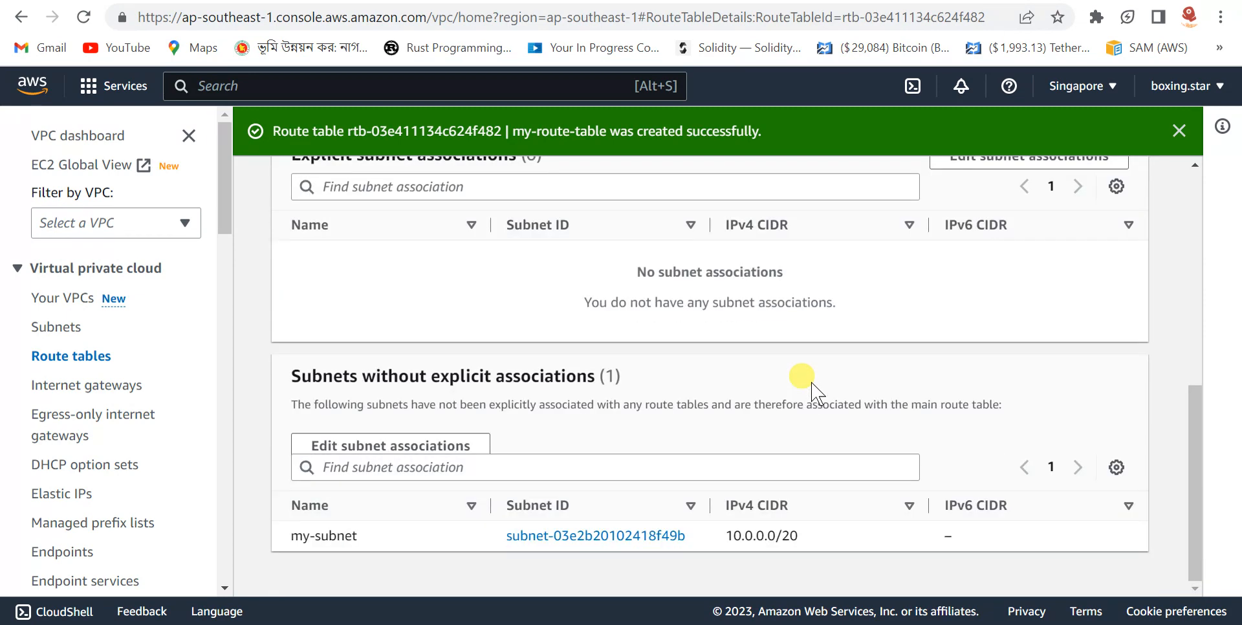
pyautogui.scroll(3, 663, 430)
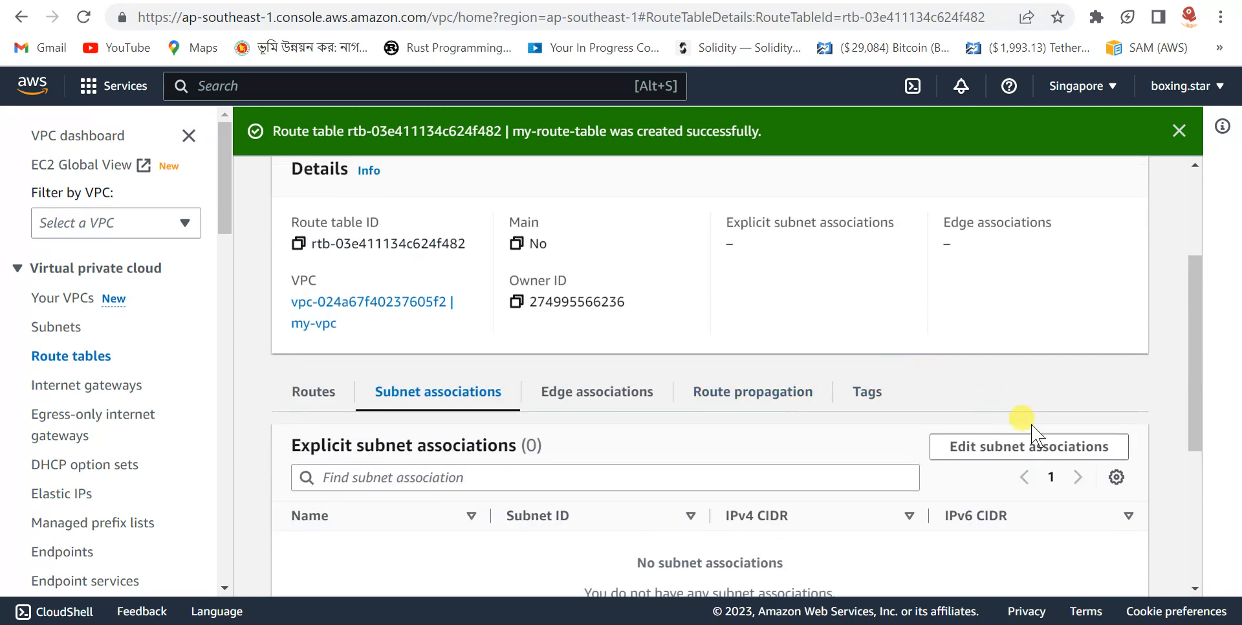
pyautogui.click(1020, 444)
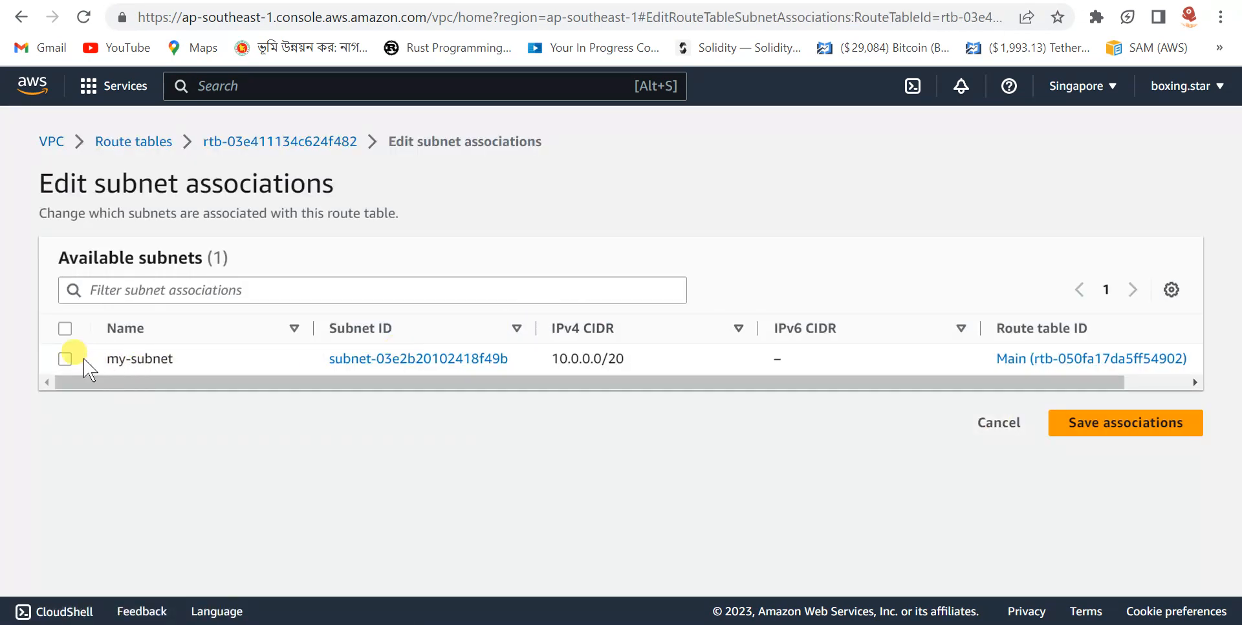
pyautogui.click(64, 359)
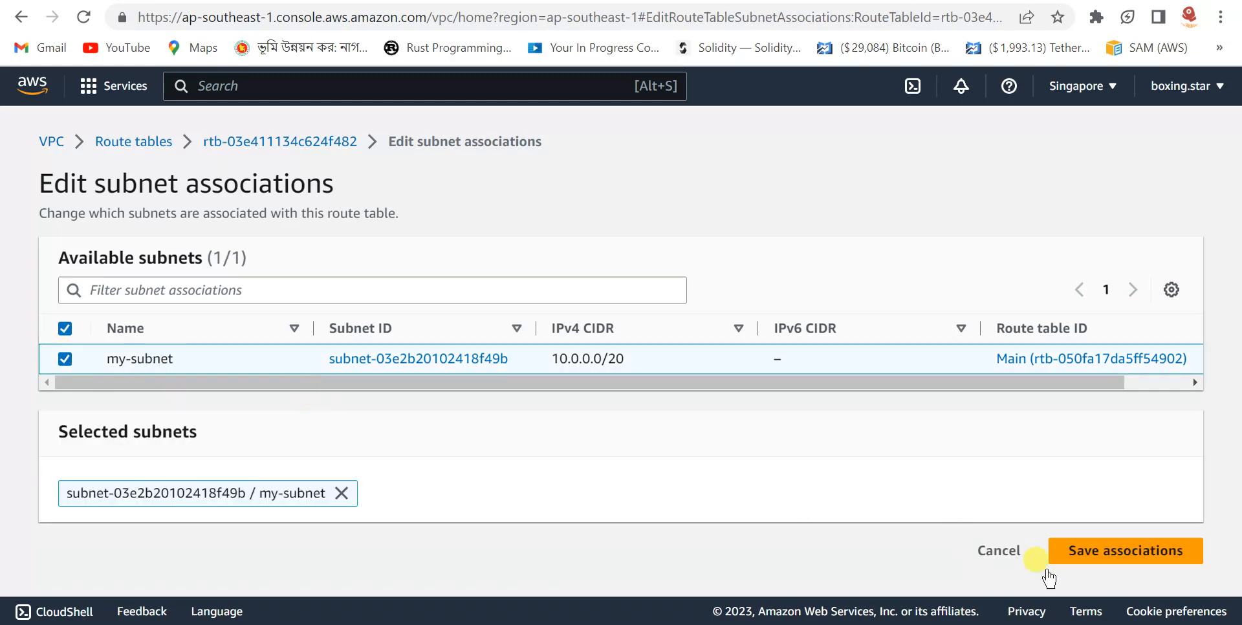
pyautogui.click(1158, 551)
pyautogui.scroll(-4, 707, 383)
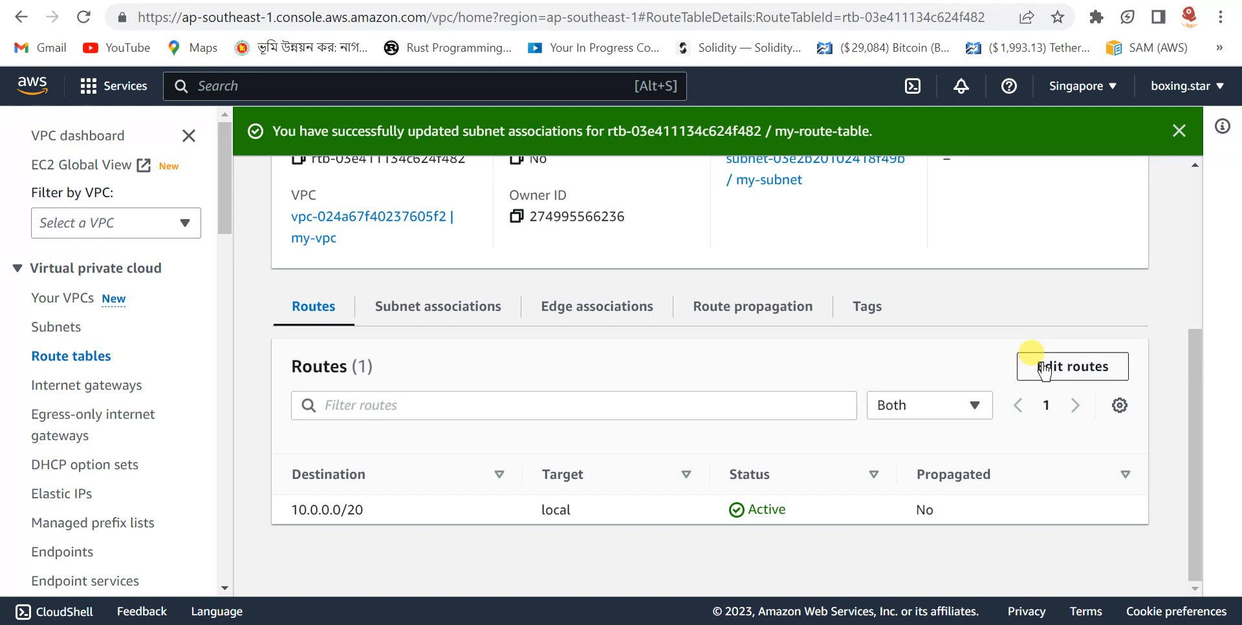
pyautogui.click(372, 305)
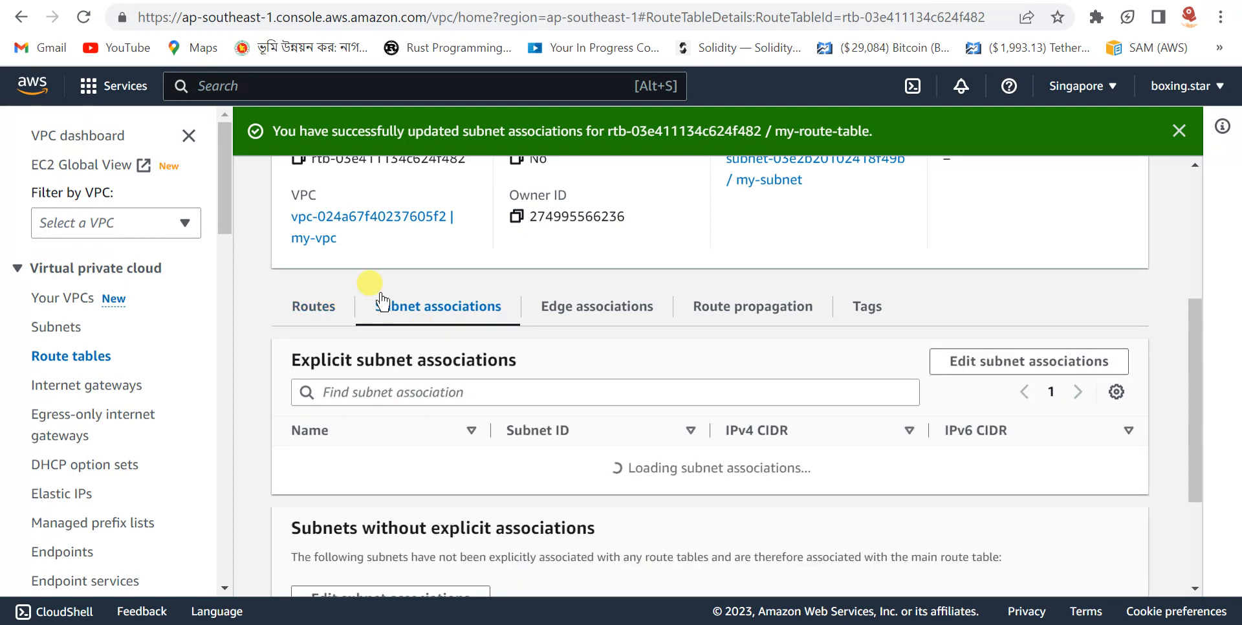
# Try to add a route to my-route-table with destination 0.0.0.0/0 and an Internet Gateway target, and cancel the edit.
pyautogui.click(321, 308)
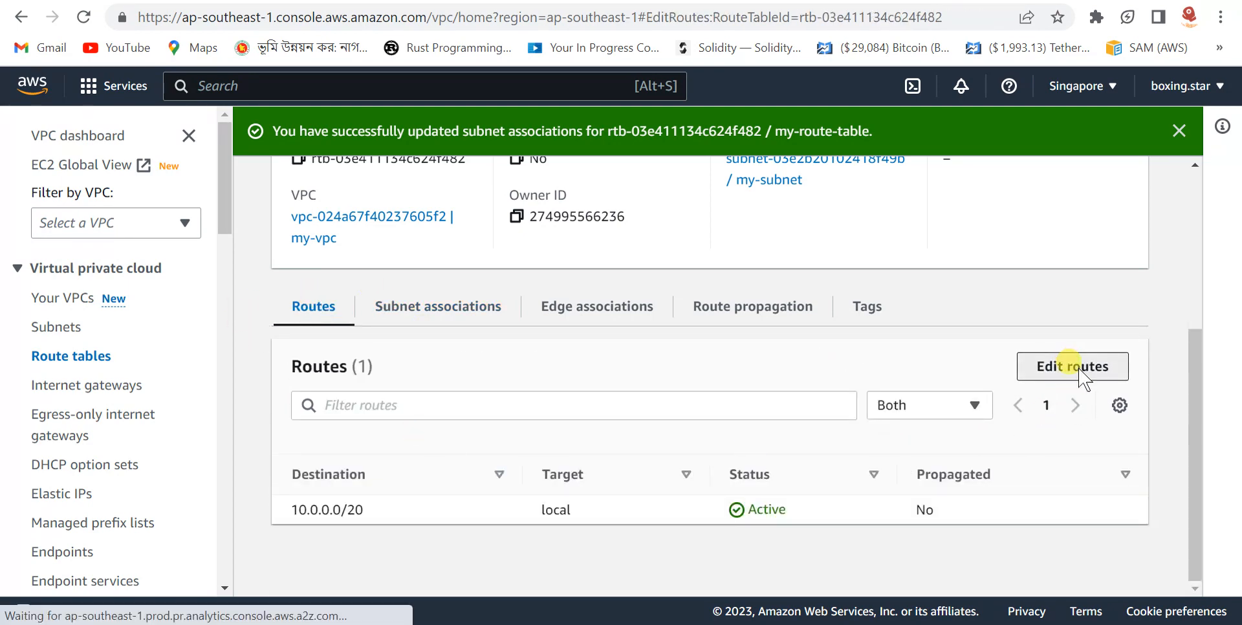
pyautogui.click(1069, 363)
pyautogui.click(101, 368)
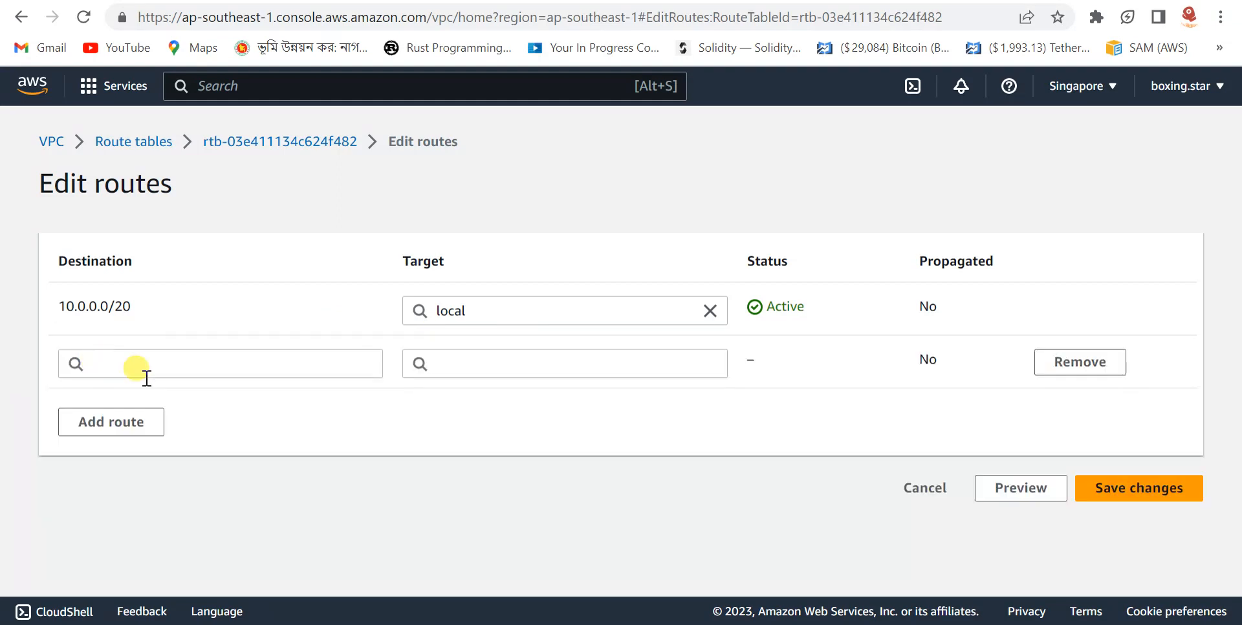
pyautogui.click(223, 357)
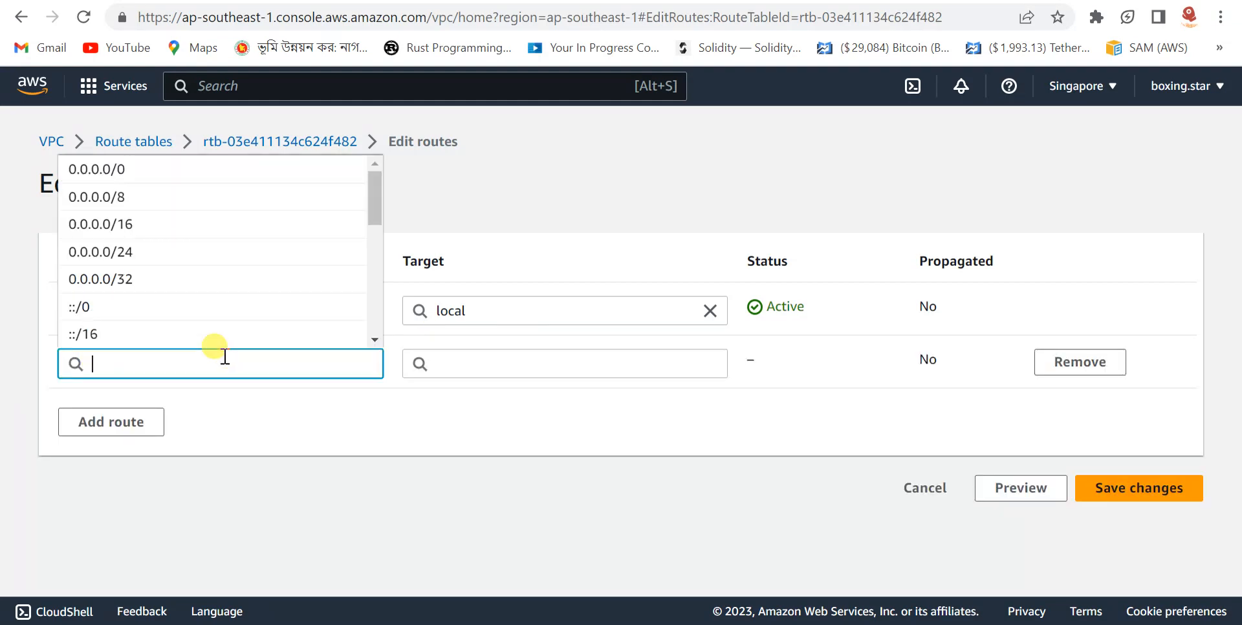
pyautogui.click(125, 171)
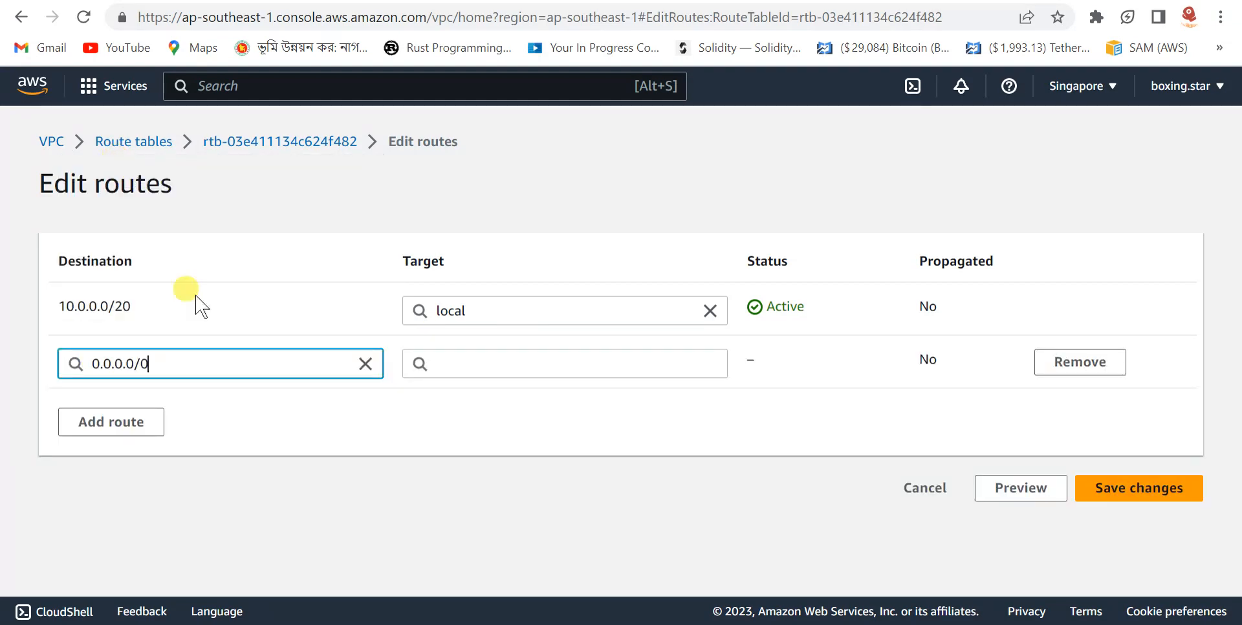
pyautogui.click(466, 362)
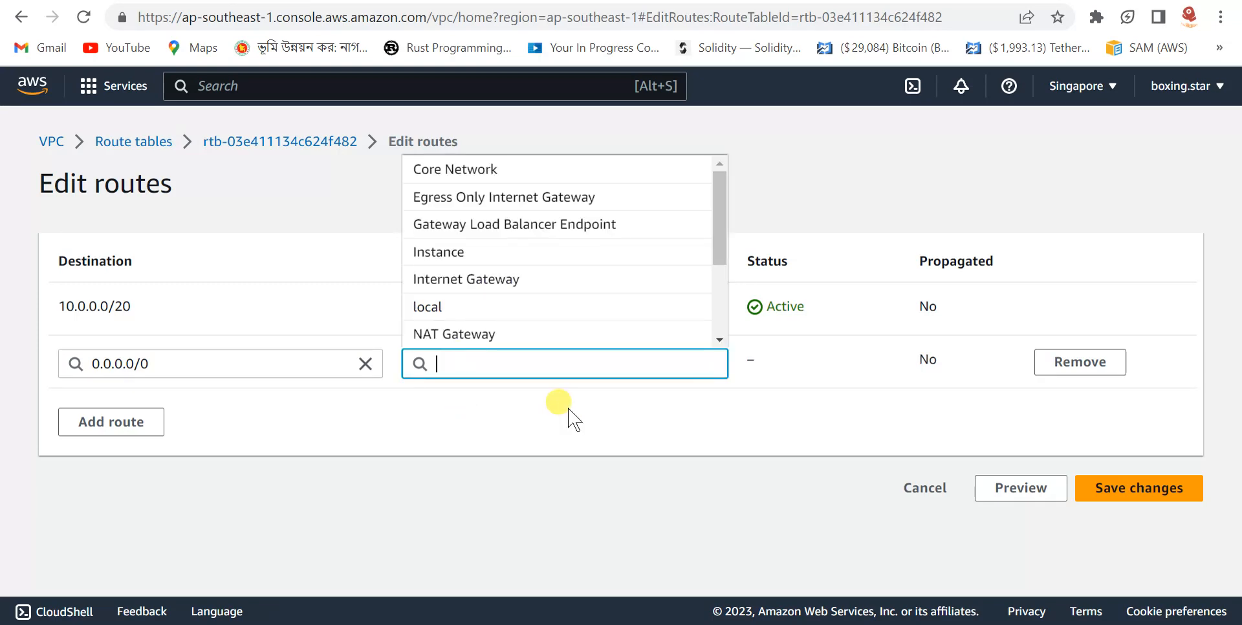
pyautogui.write('ig')
pyautogui.press('BackSpace')
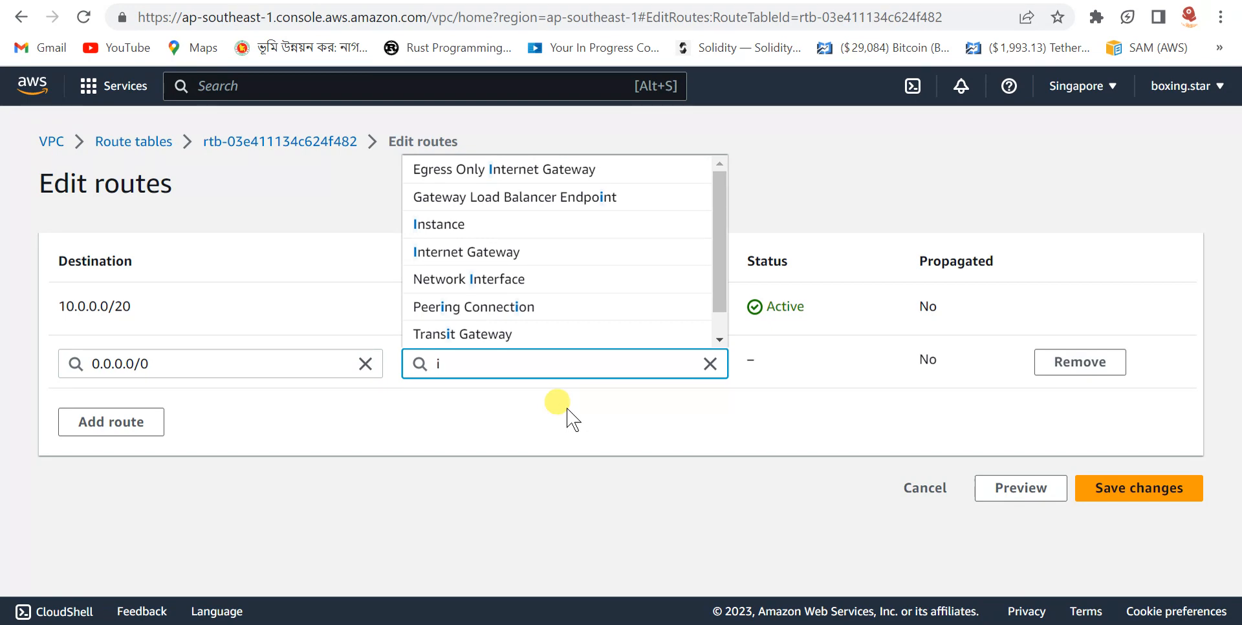
pyautogui.click(502, 252)
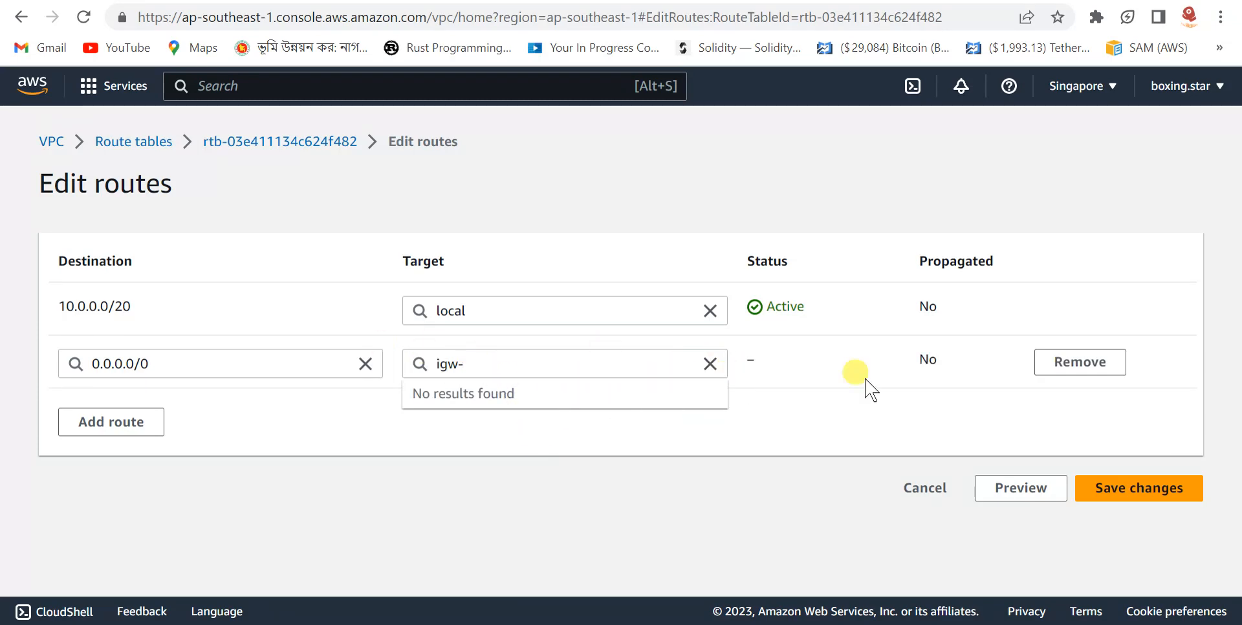
pyautogui.click(923, 489)
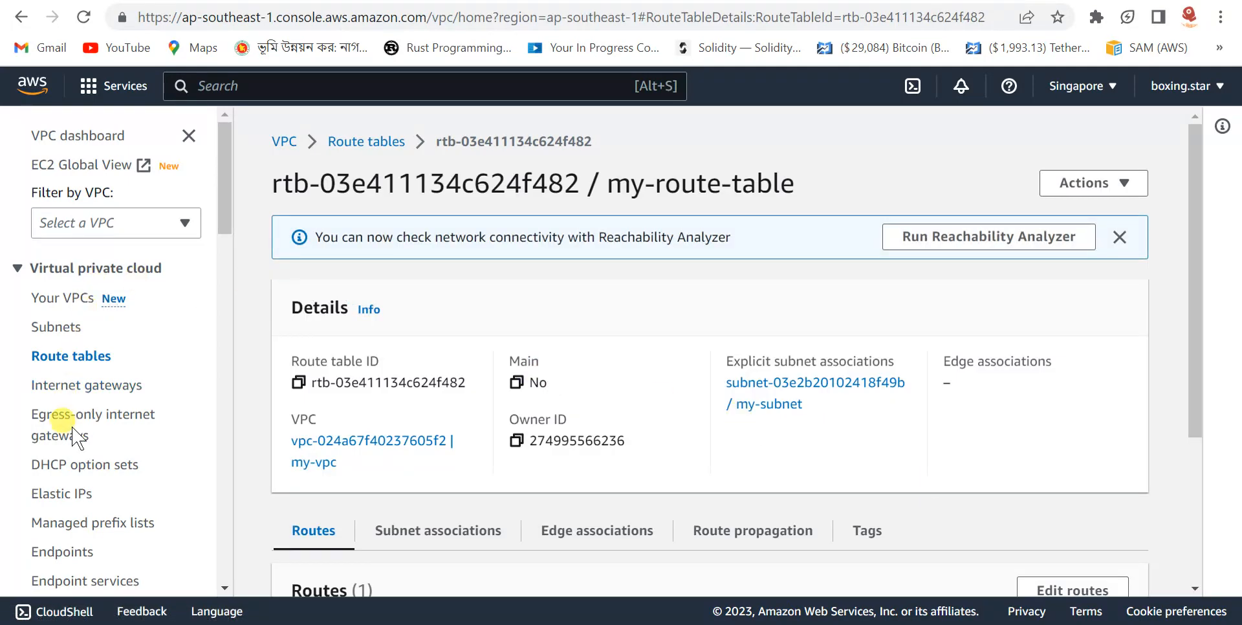
# Attach the internet gateway my-igw to my-vpc and check its entry in the internet gateway list.
pyautogui.click(72, 385)
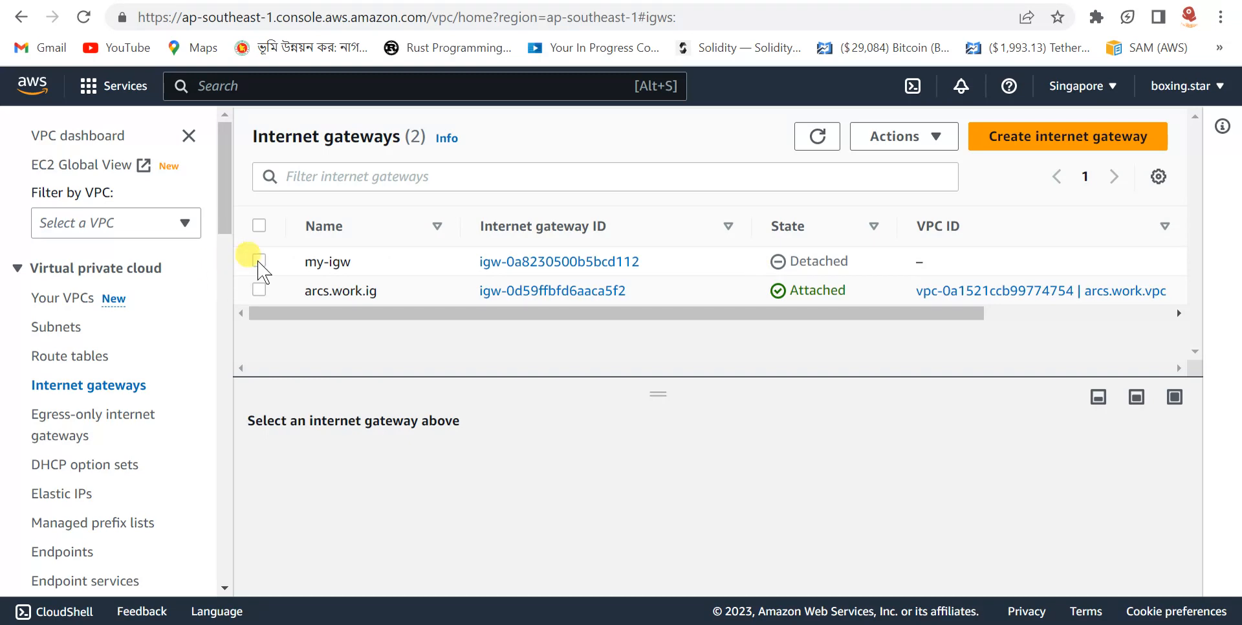
pyautogui.click(712, 262)
pyautogui.click(1158, 176)
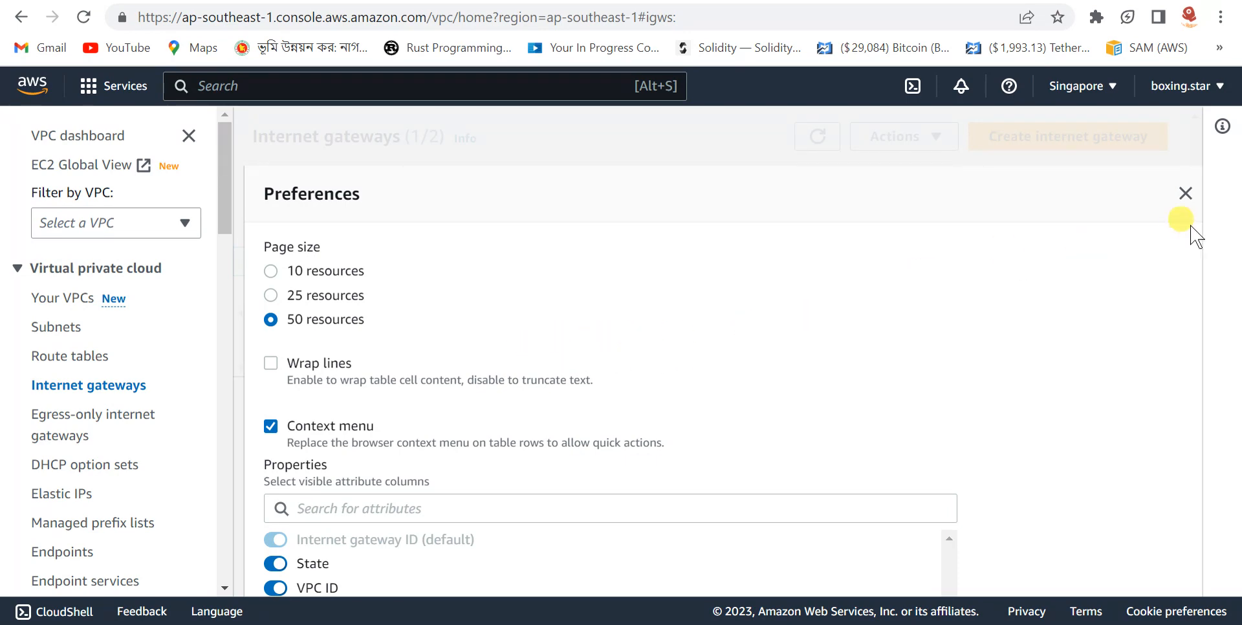
pyautogui.click(1185, 193)
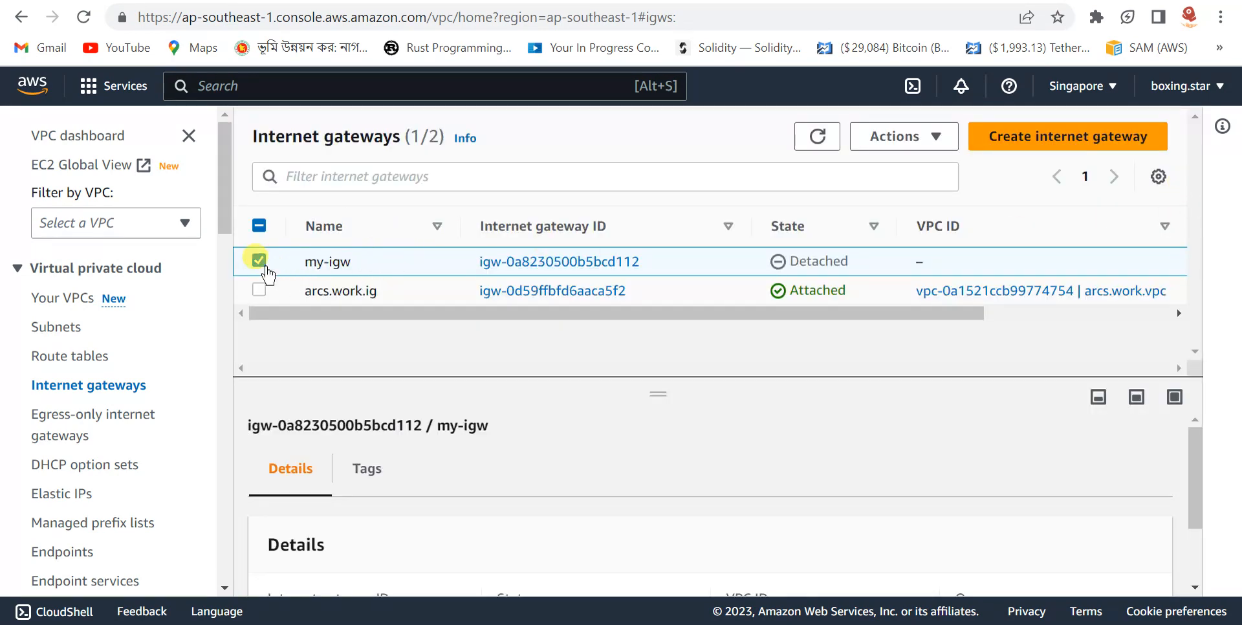
pyautogui.click(932, 136)
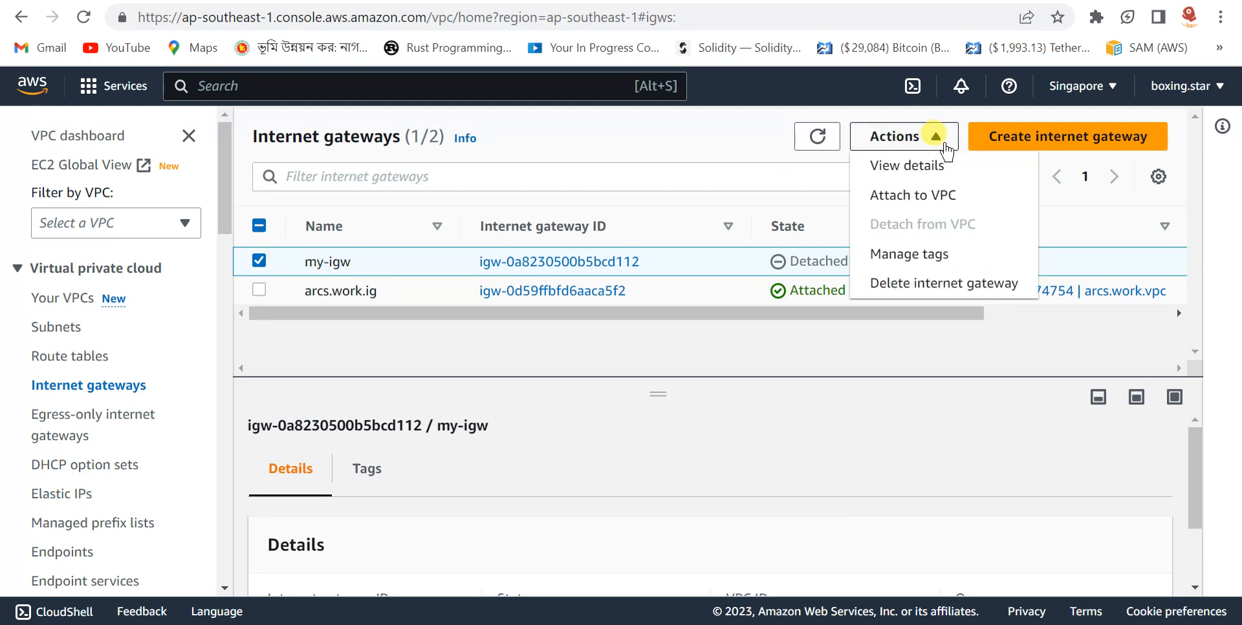
pyautogui.click(929, 206)
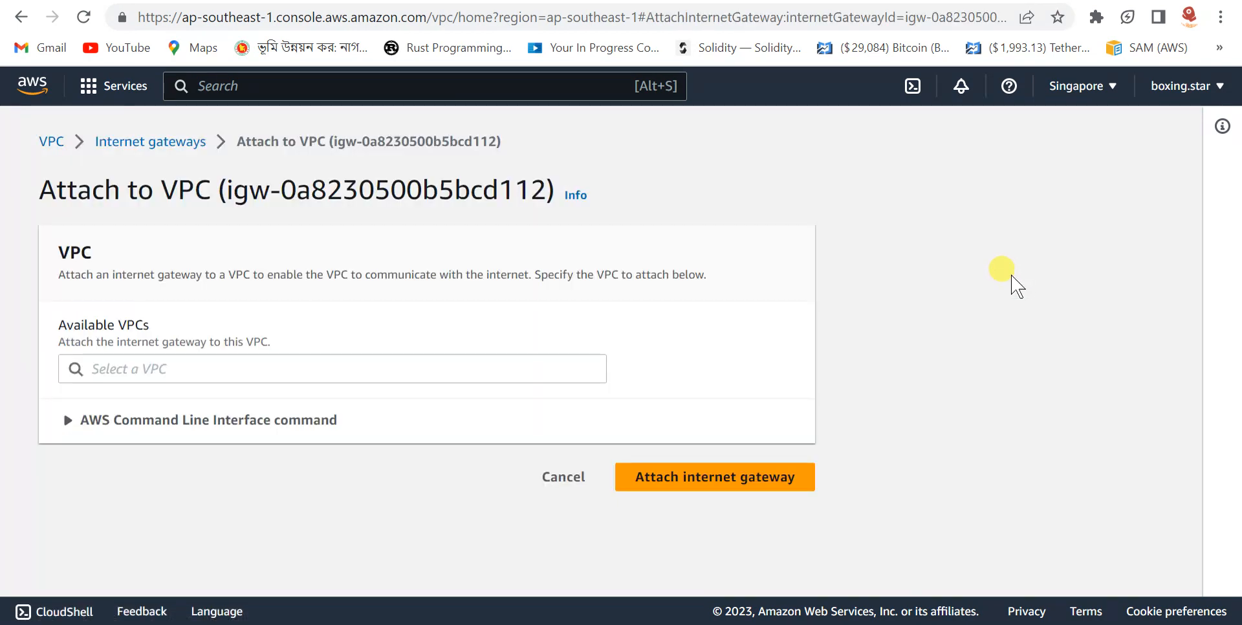
pyautogui.click(172, 371)
pyautogui.click(167, 397)
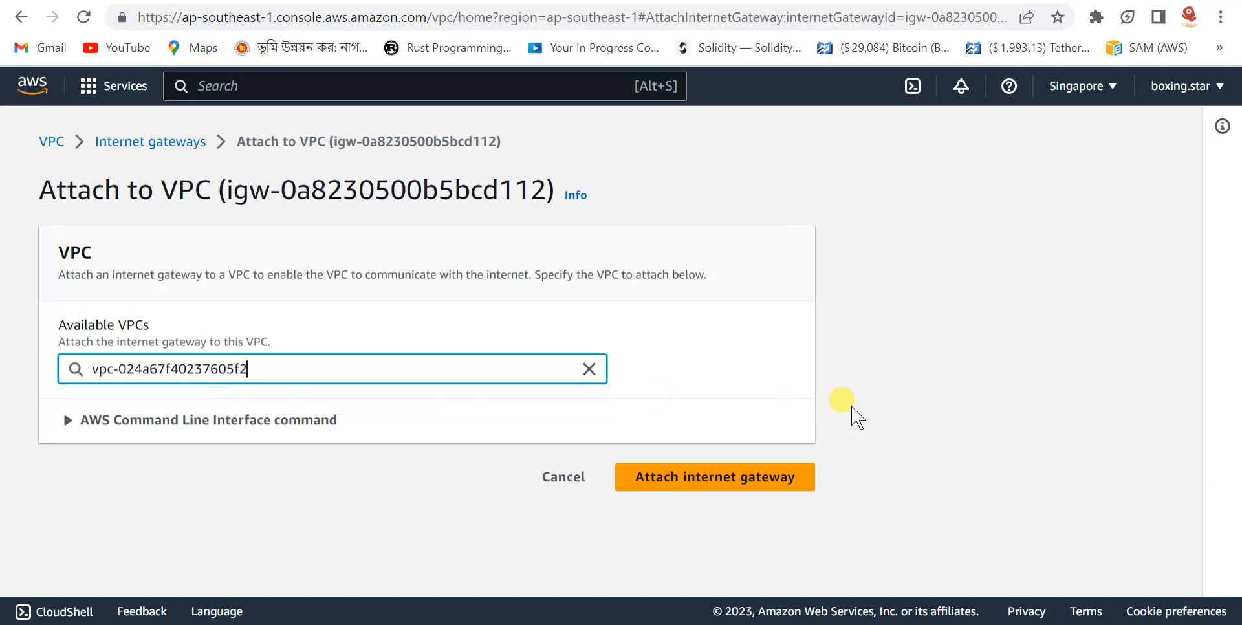
pyautogui.click(727, 476)
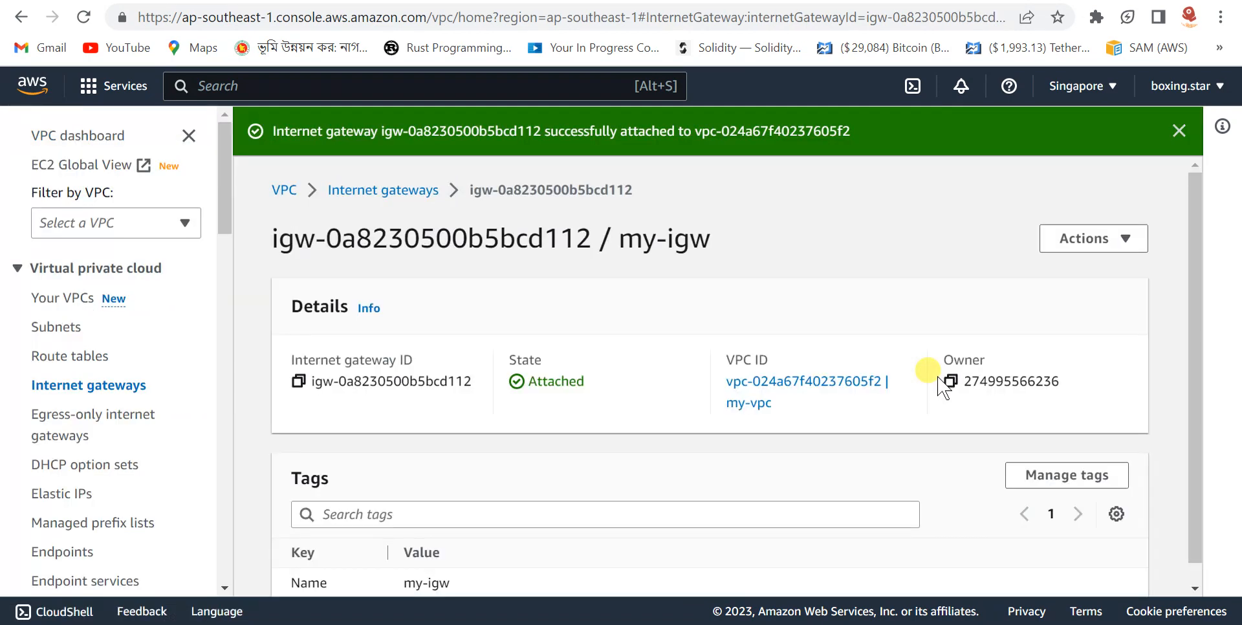
pyautogui.scroll(-1, 792, 278)
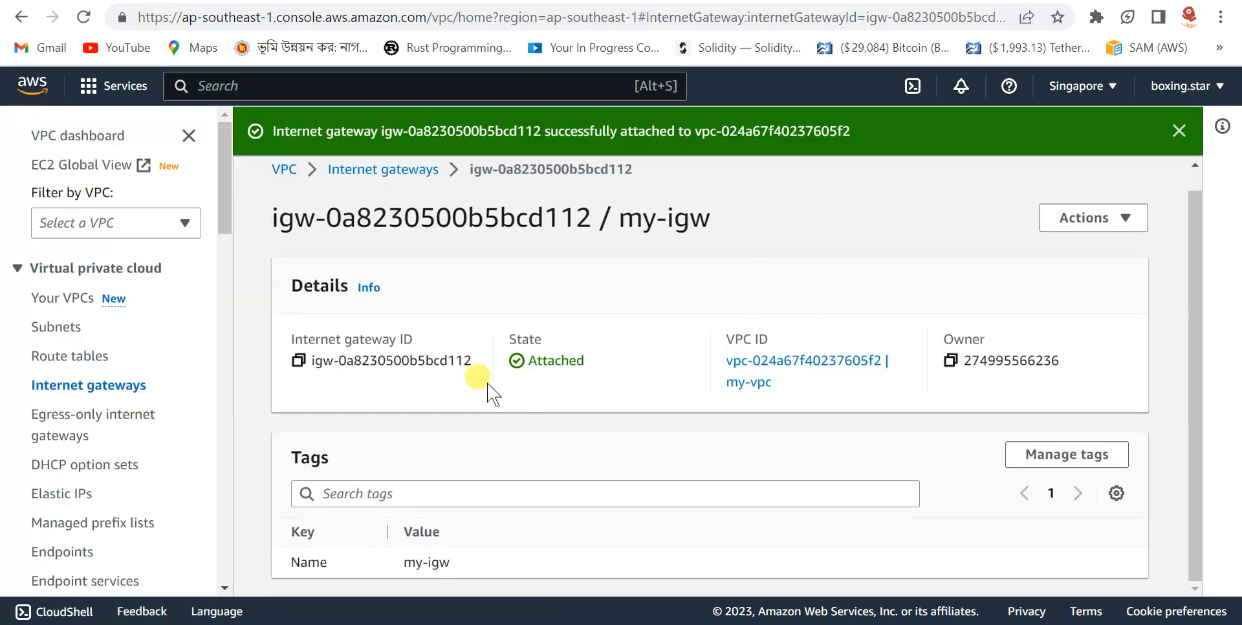
pyautogui.click(123, 385)
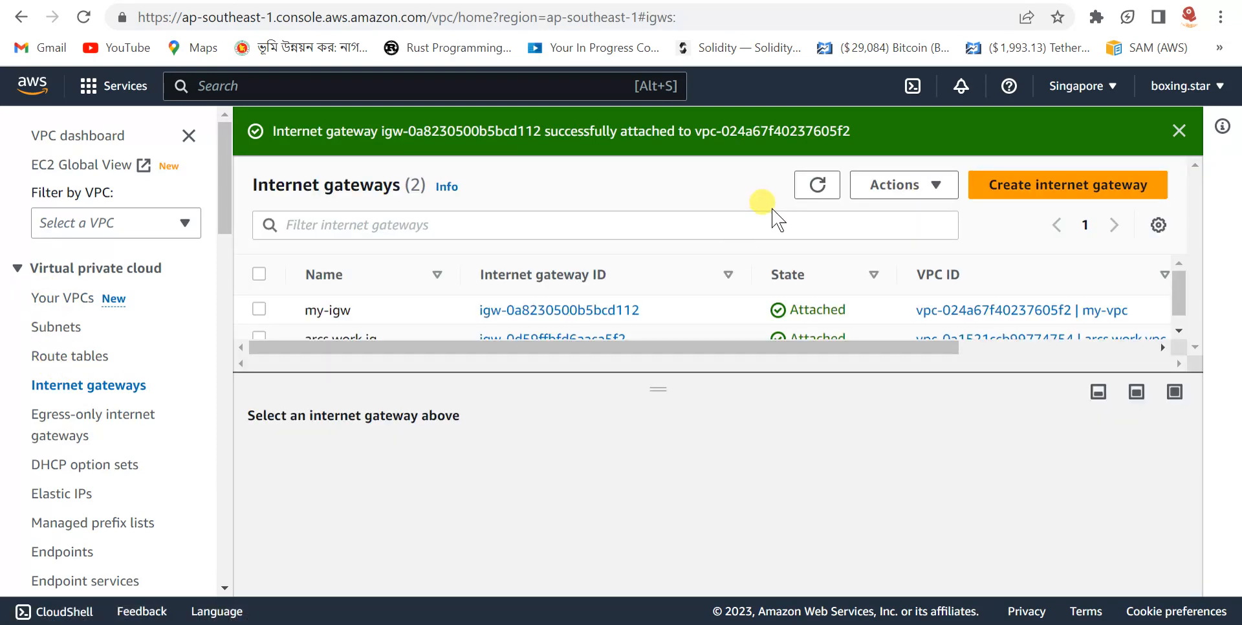
pyautogui.moveTo(768, 355)
pyautogui.mouseDown()
pyautogui.moveTo(1031, 343)
pyautogui.moveTo(750, 360)
pyautogui.mouseUp()
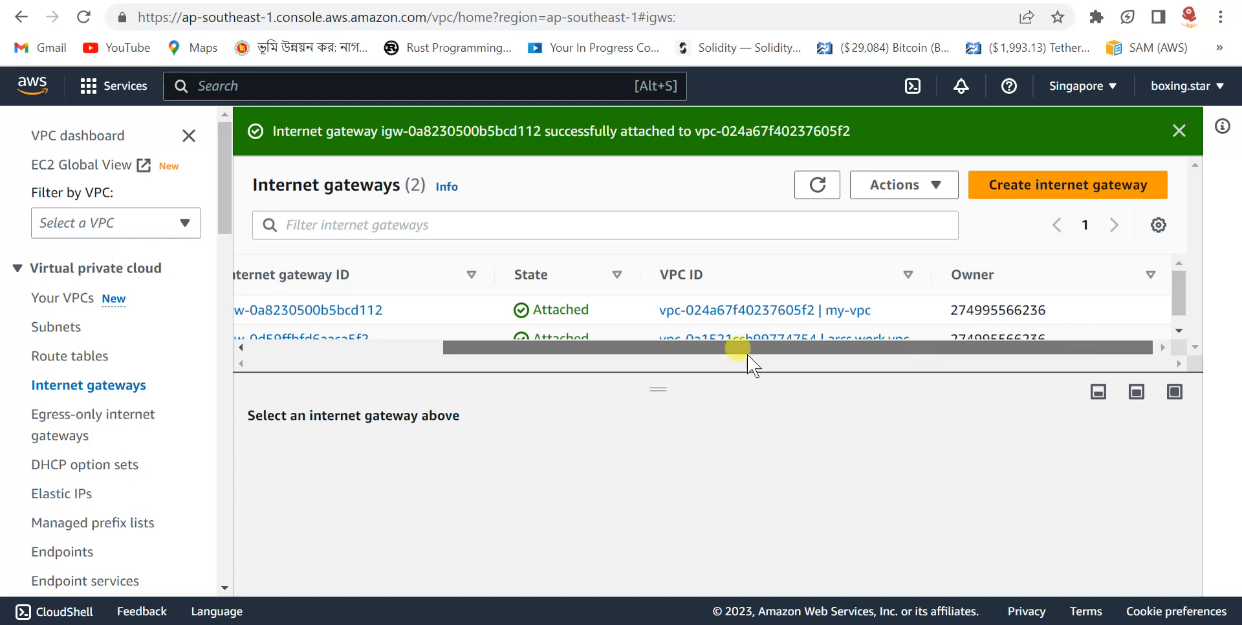
# Add a route to my-route-table with destination 0.0.0.0/0 and the internet gateway my-igw as target, and save the changes.
pyautogui.click(77, 354)
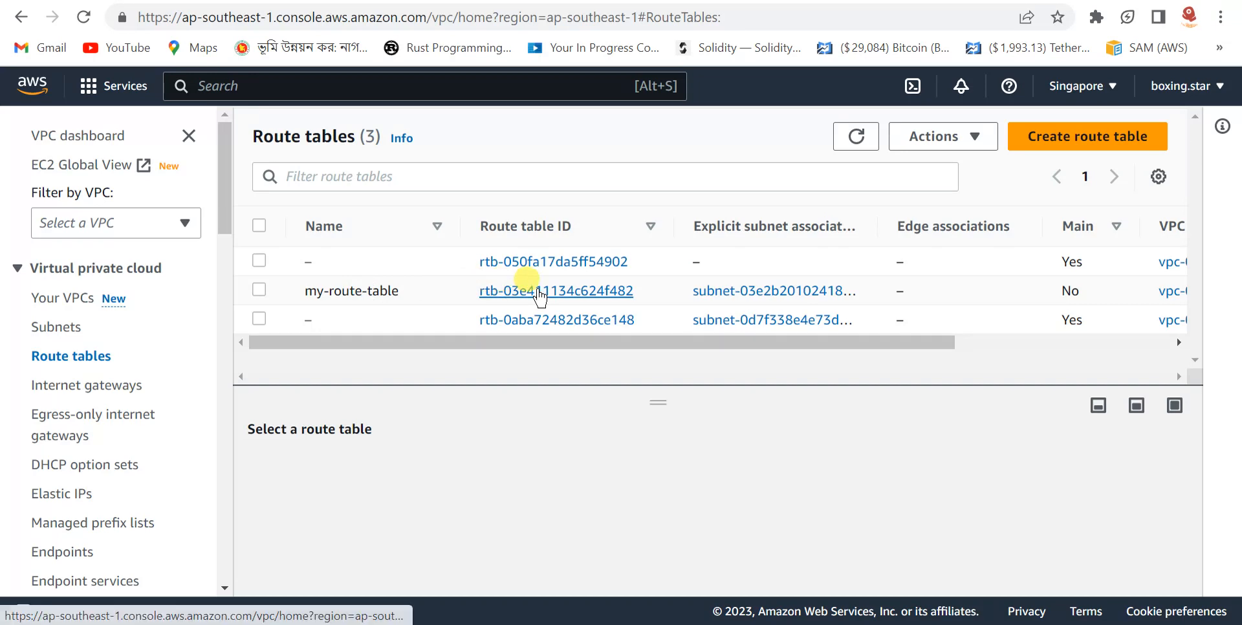
pyautogui.click(540, 296)
pyautogui.scroll(-4, 822, 399)
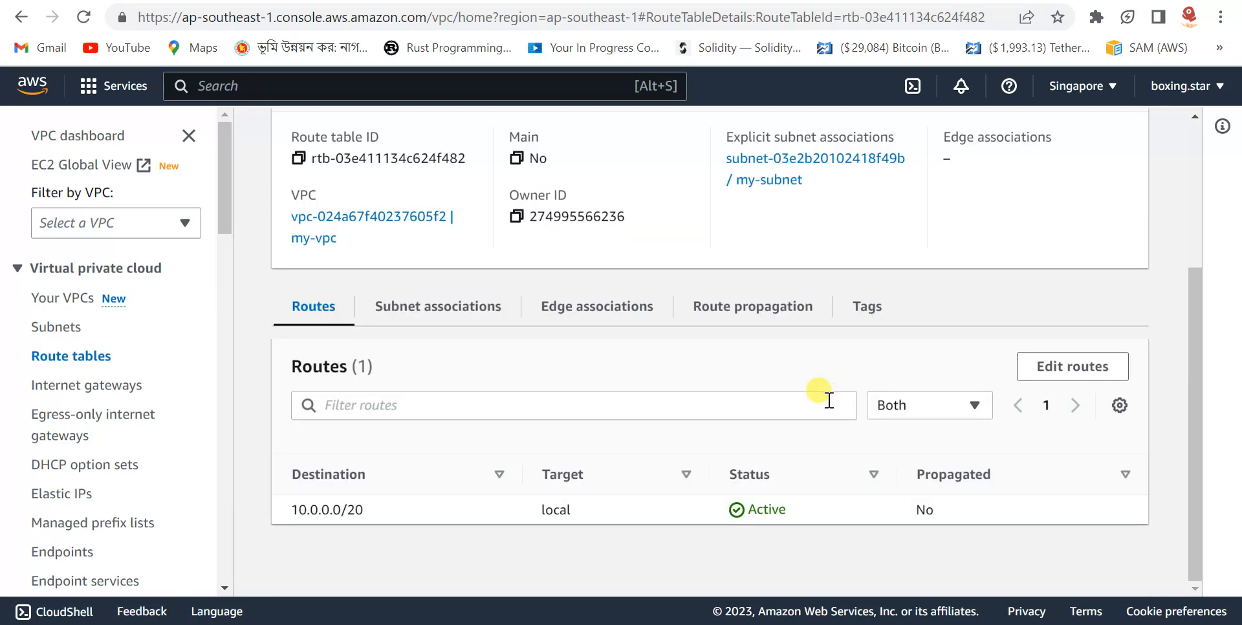
pyautogui.click(1029, 363)
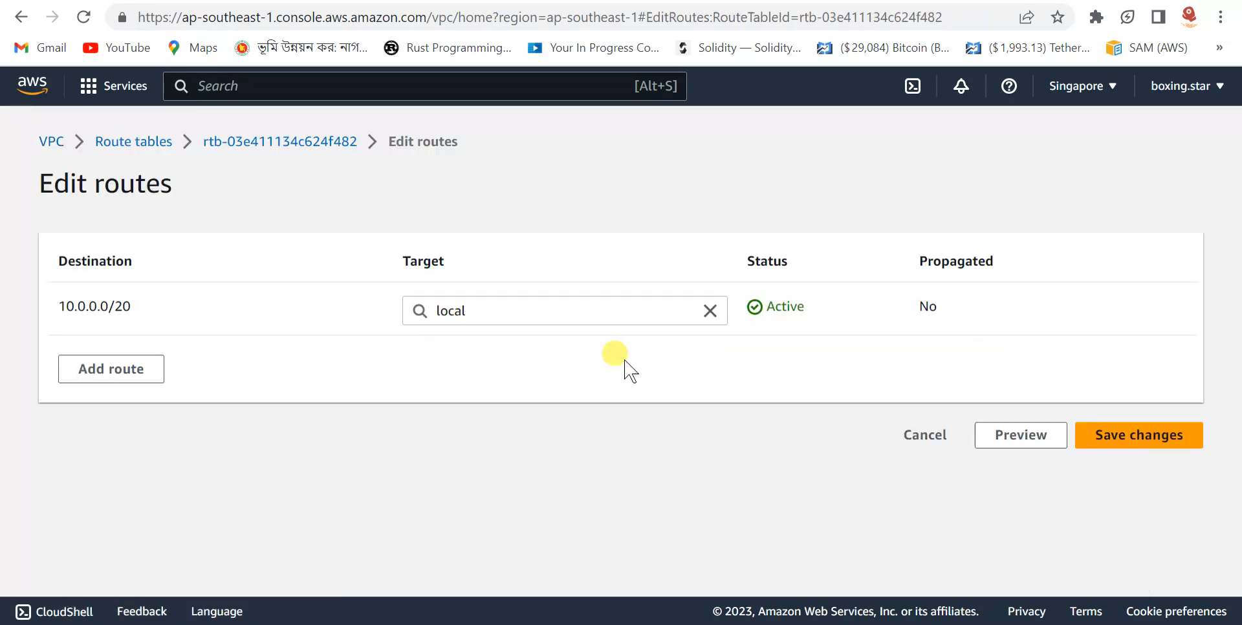
pyautogui.click(111, 369)
pyautogui.click(152, 363)
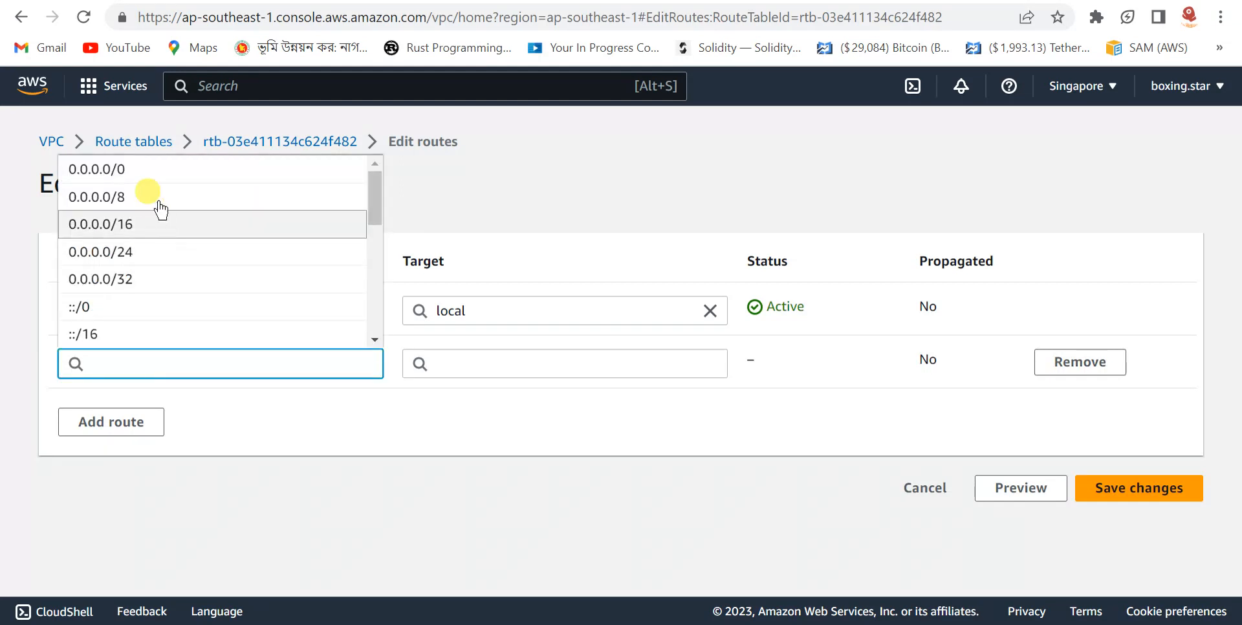
pyautogui.click(155, 170)
pyautogui.click(507, 361)
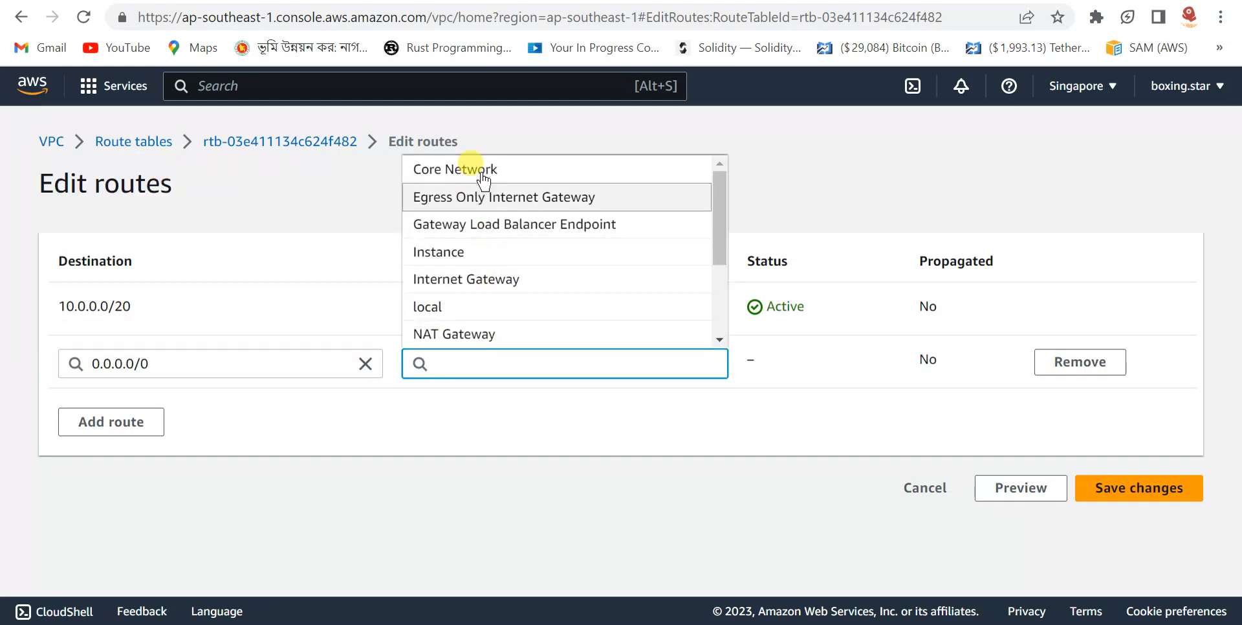
pyautogui.click(474, 291)
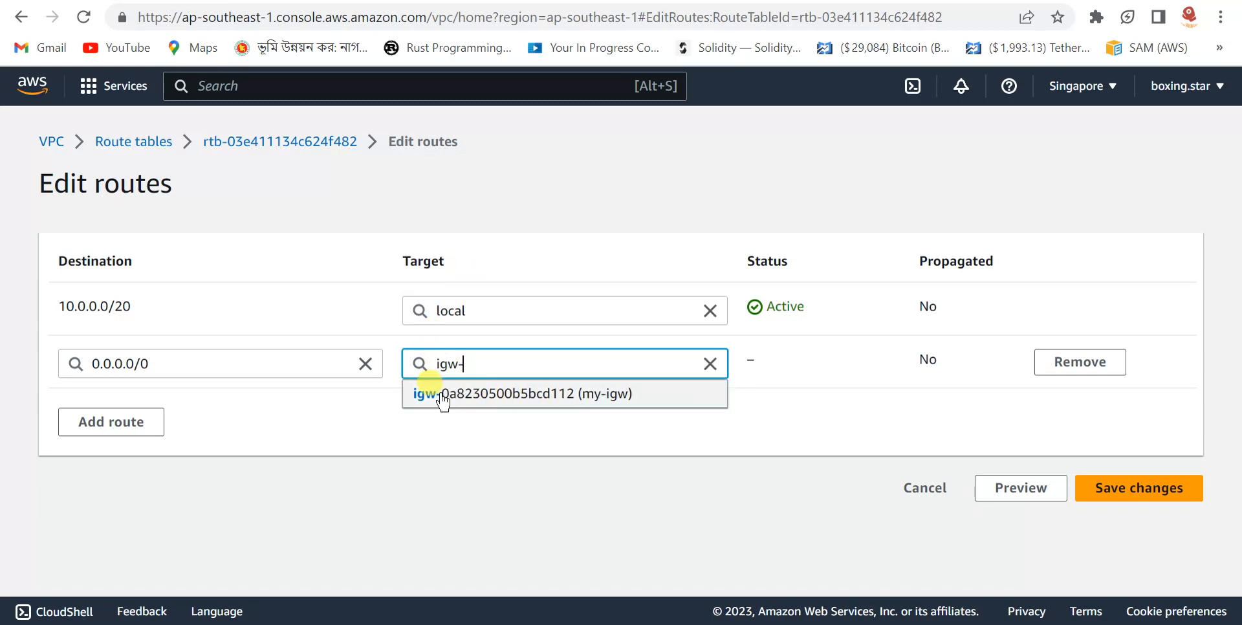
pyautogui.click(510, 396)
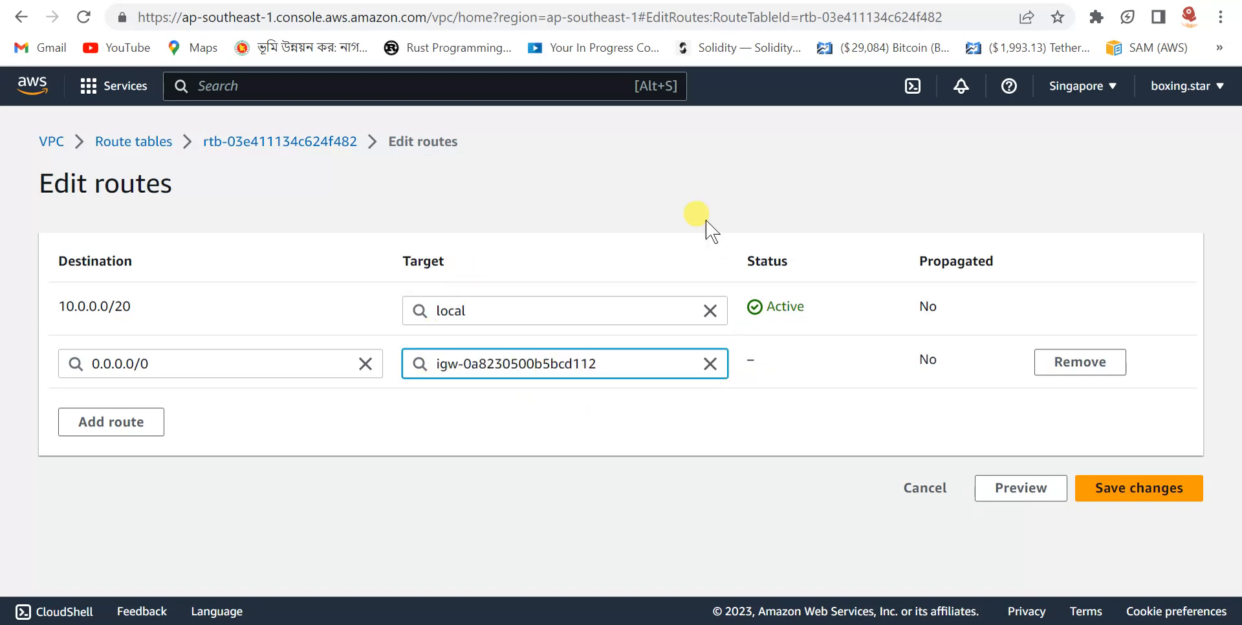
pyautogui.click(1150, 495)
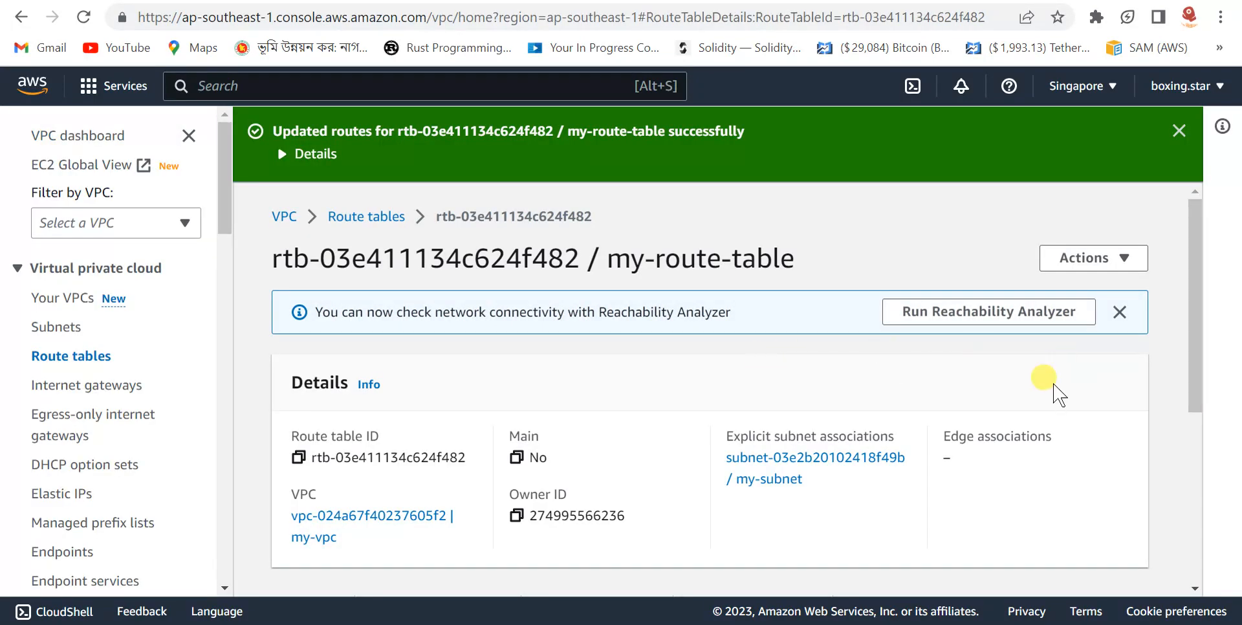
# Review the list of VPCs, leave arcs.work.vpc unselected, and look through the available VPC networking and security sections.
pyautogui.click(62, 298)
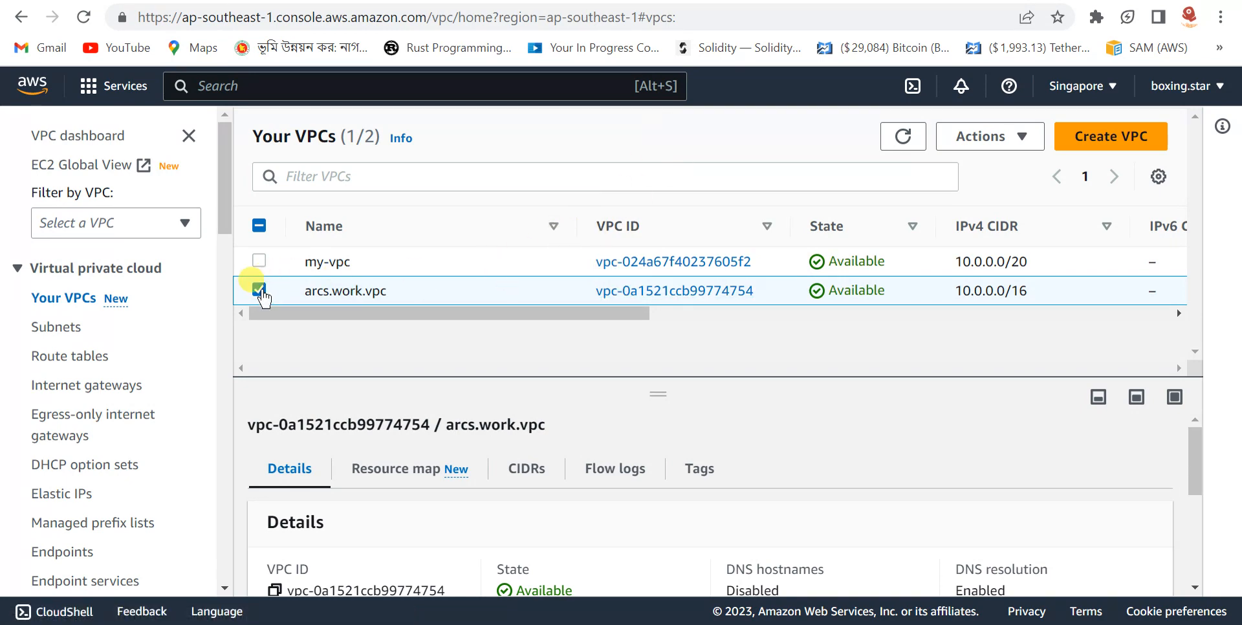
pyautogui.click(259, 290)
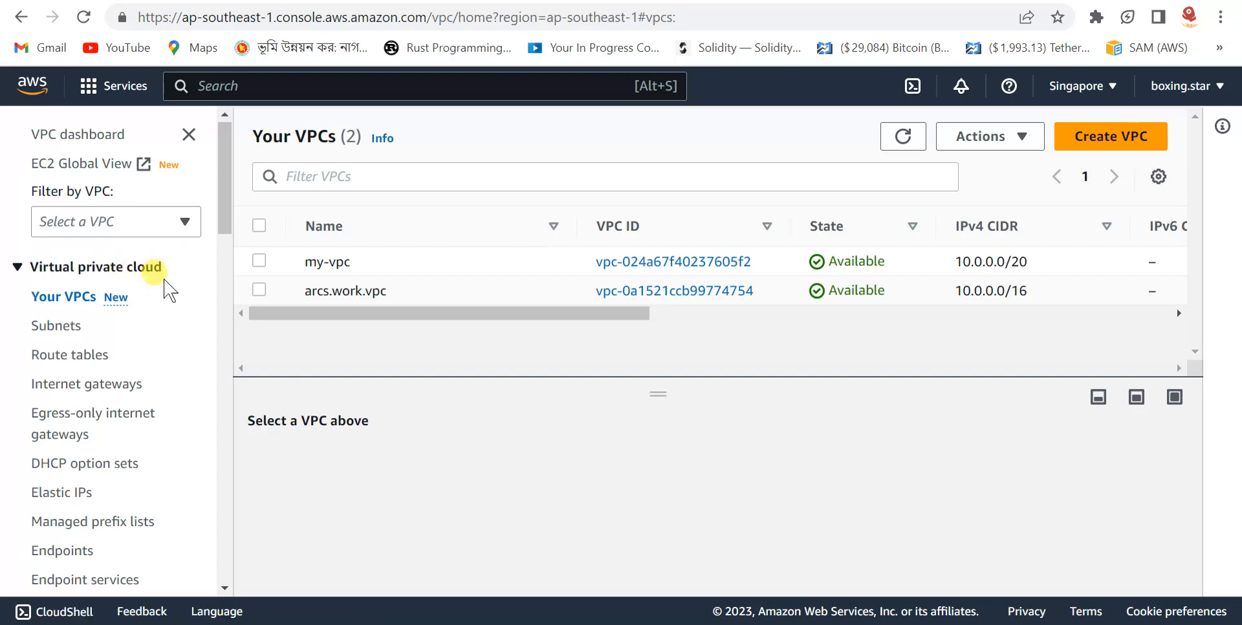
pyautogui.scroll(-4, 165, 285)
pyautogui.scroll(3, 183, 362)
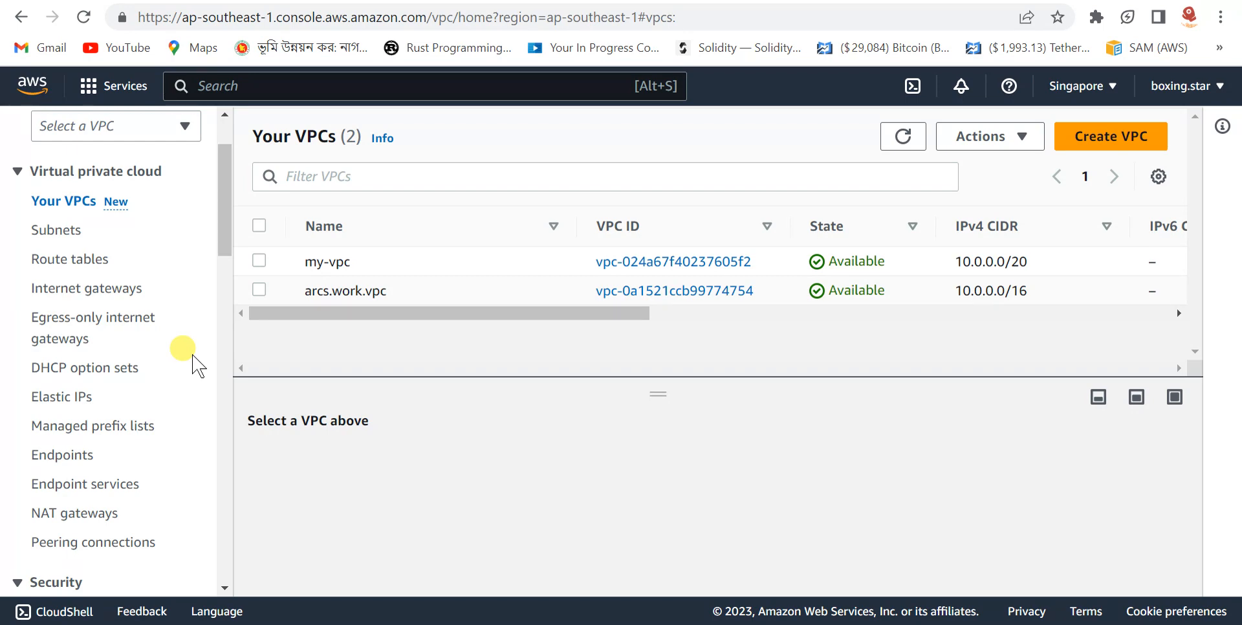
pyautogui.scroll(-2, 187, 333)
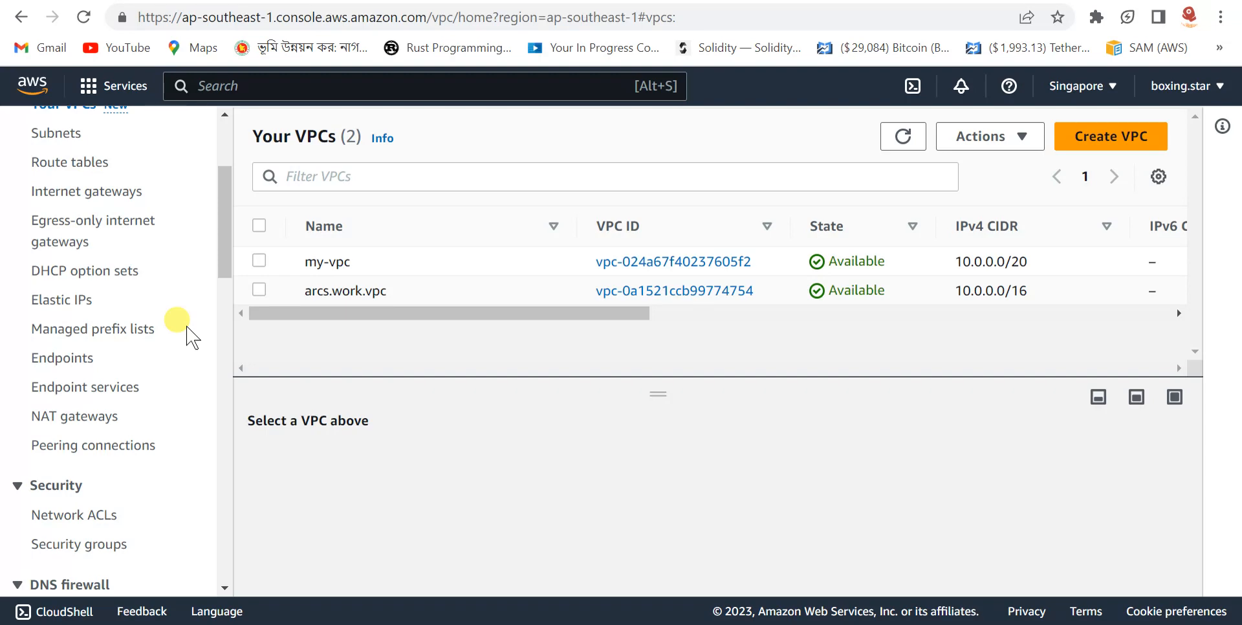
pyautogui.scroll(-4, 187, 328)
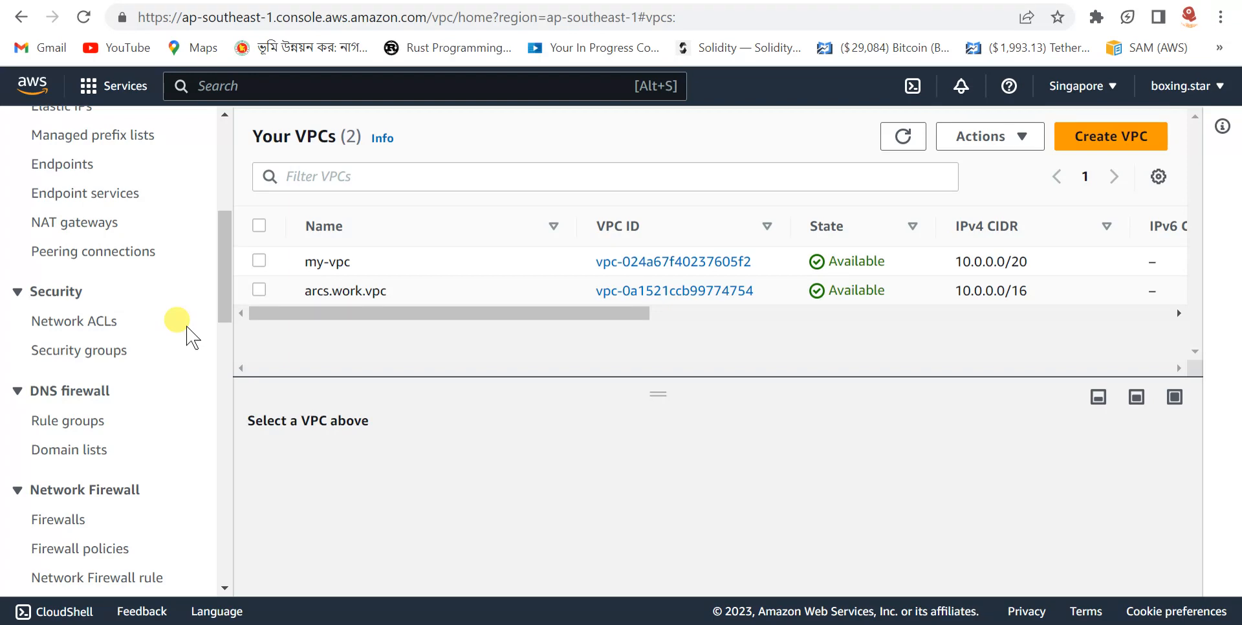
pyautogui.scroll(1, 199, 418)
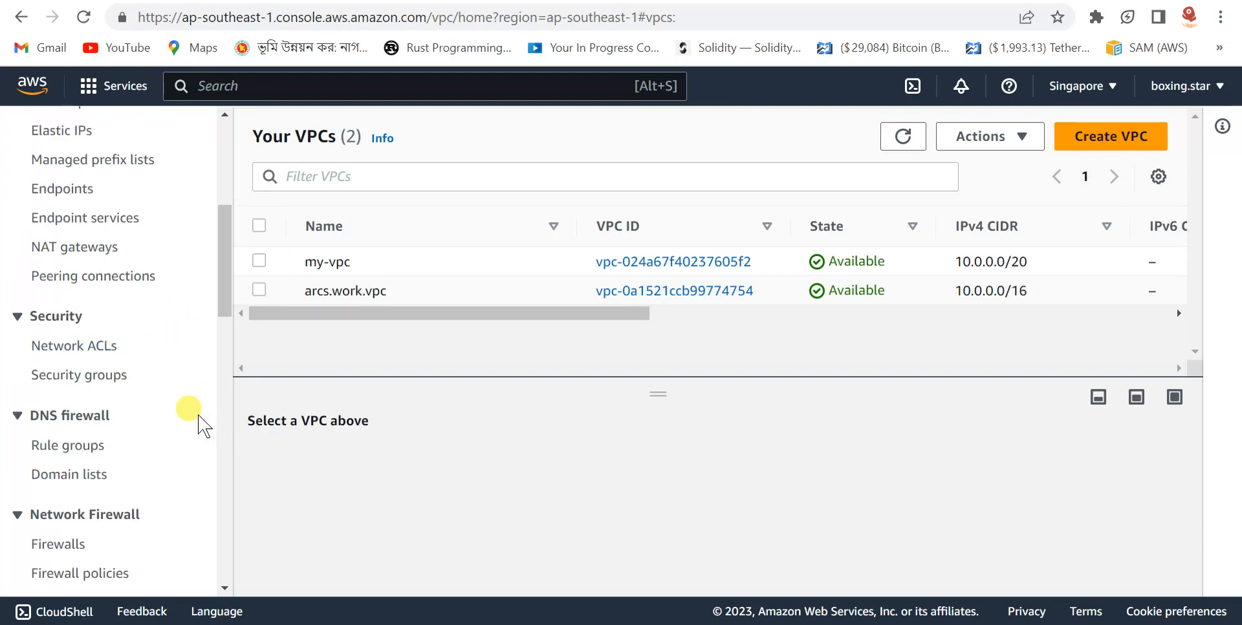
pyautogui.scroll(3, 198, 417)
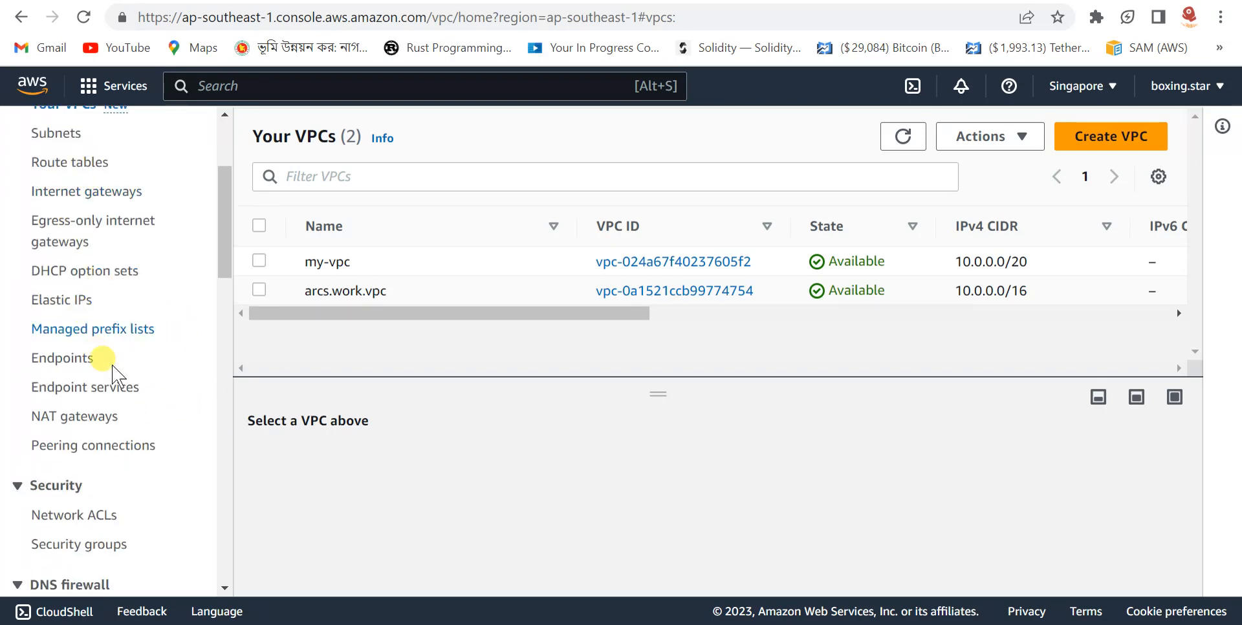
pyautogui.scroll(3, 113, 374)
pyautogui.scroll(-3, 166, 402)
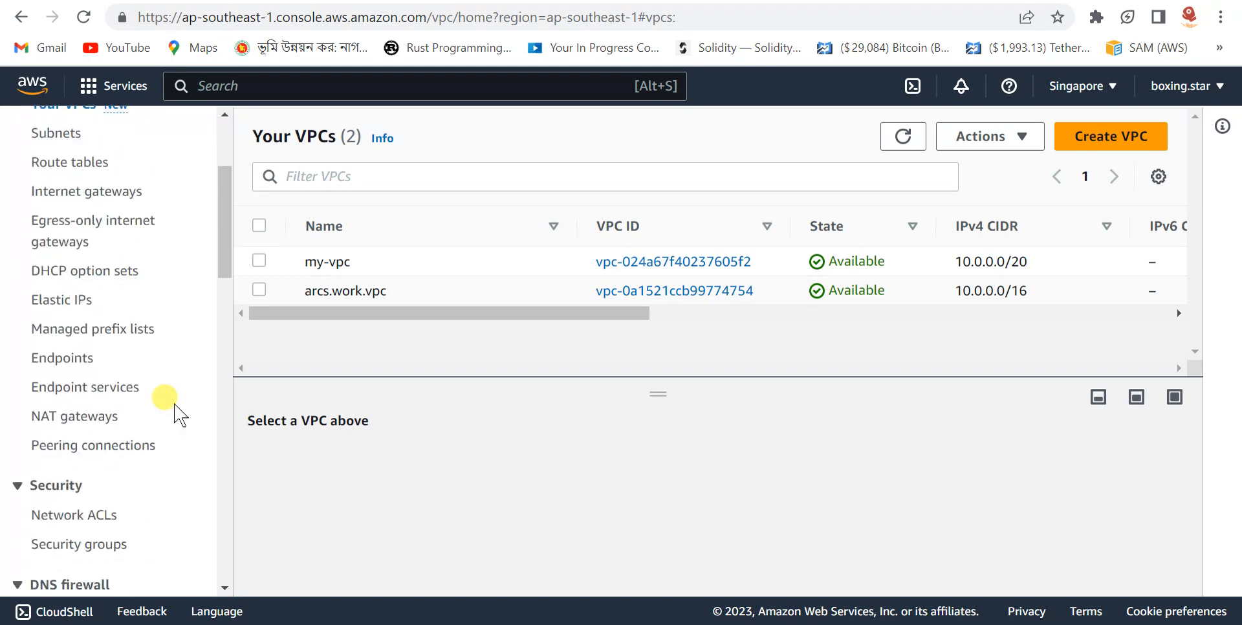
pyautogui.scroll(-5, 169, 409)
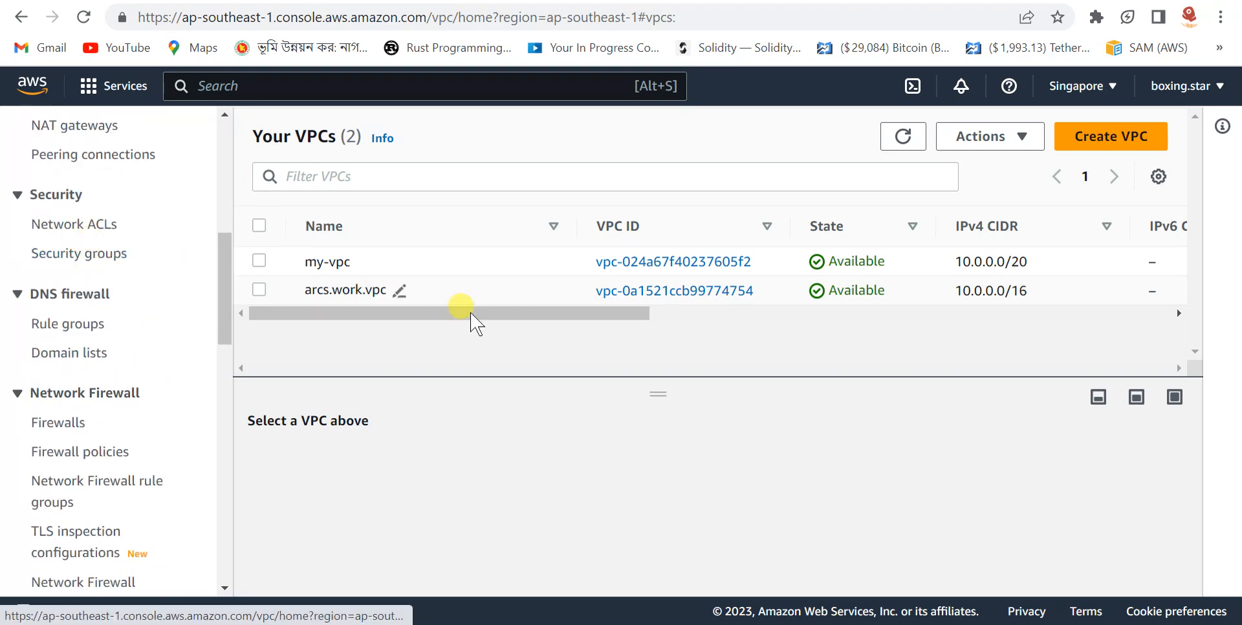
# Start a new security group named my-security-group with description "allow ssh access to developers" and assign it to my-vpc.
pyautogui.click(87, 253)
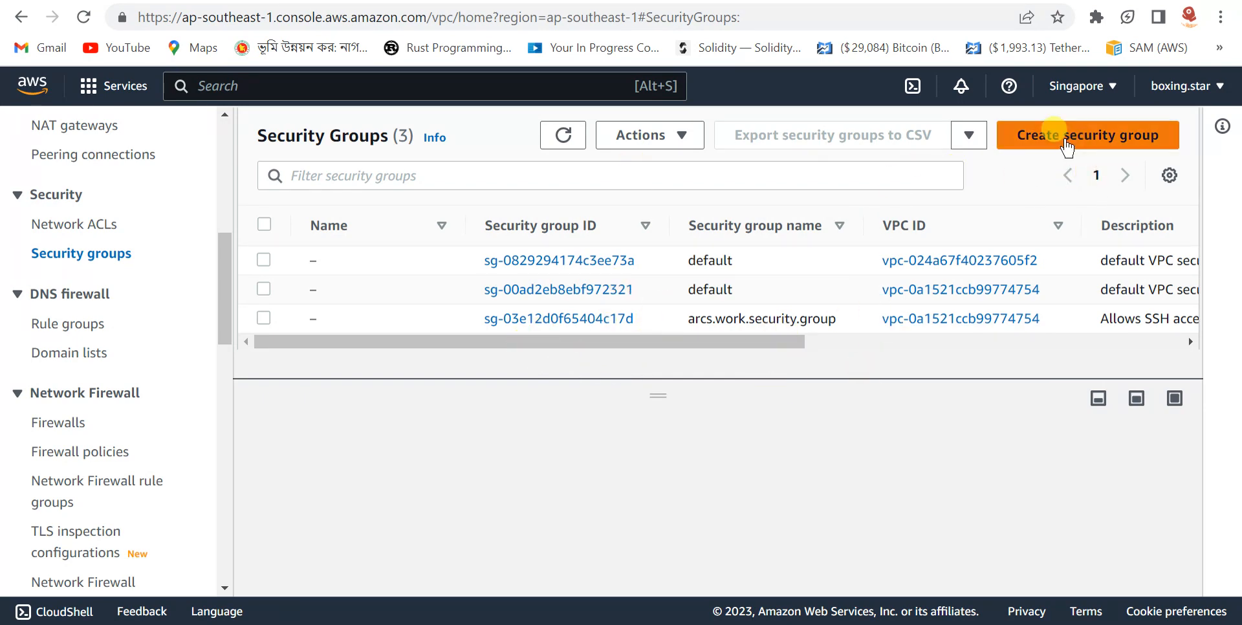
pyautogui.click(1067, 147)
pyautogui.click(307, 353)
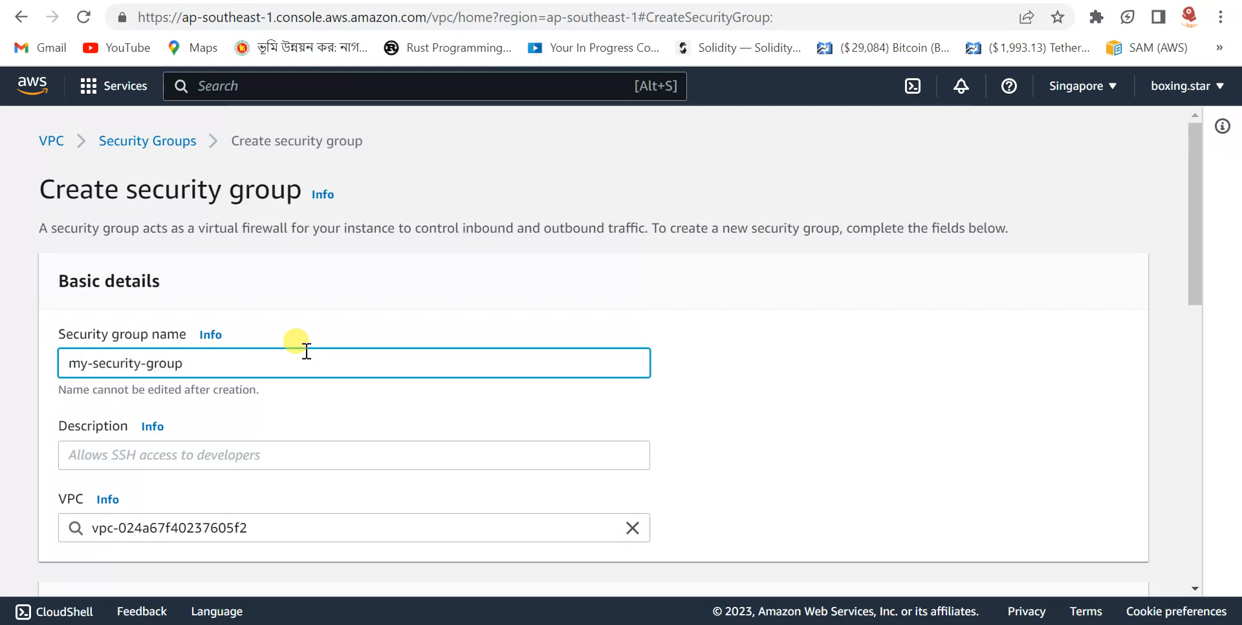
pyautogui.write('my-security-group')
pyautogui.click(187, 447)
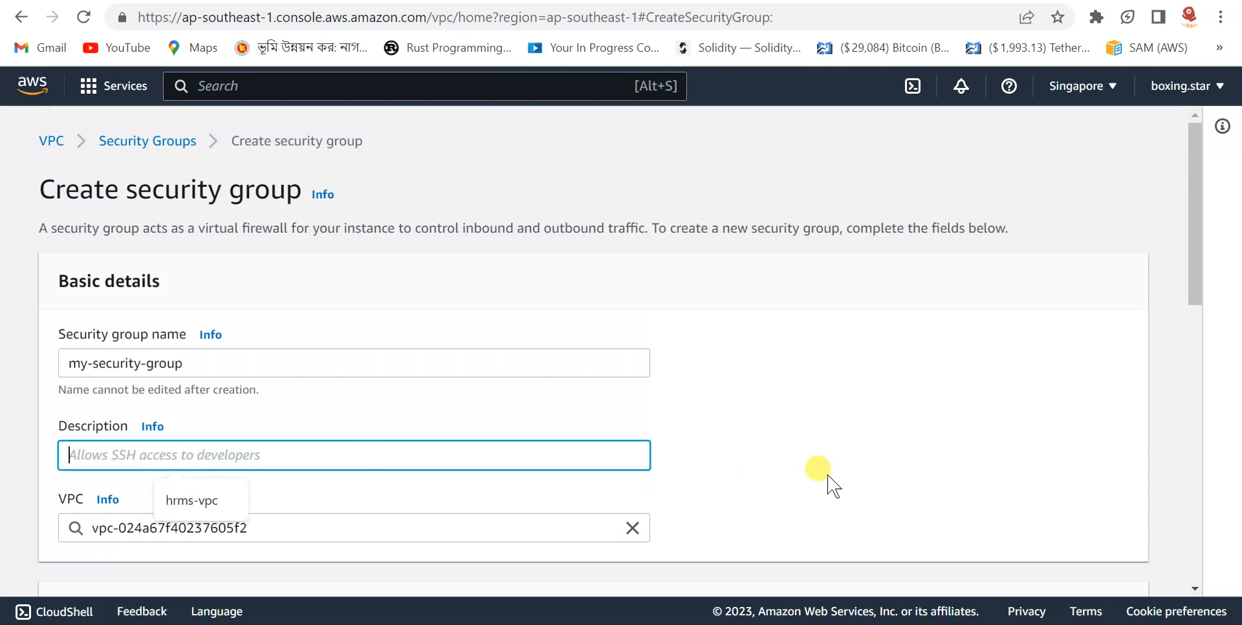
pyautogui.write('allow ssh access to developers')
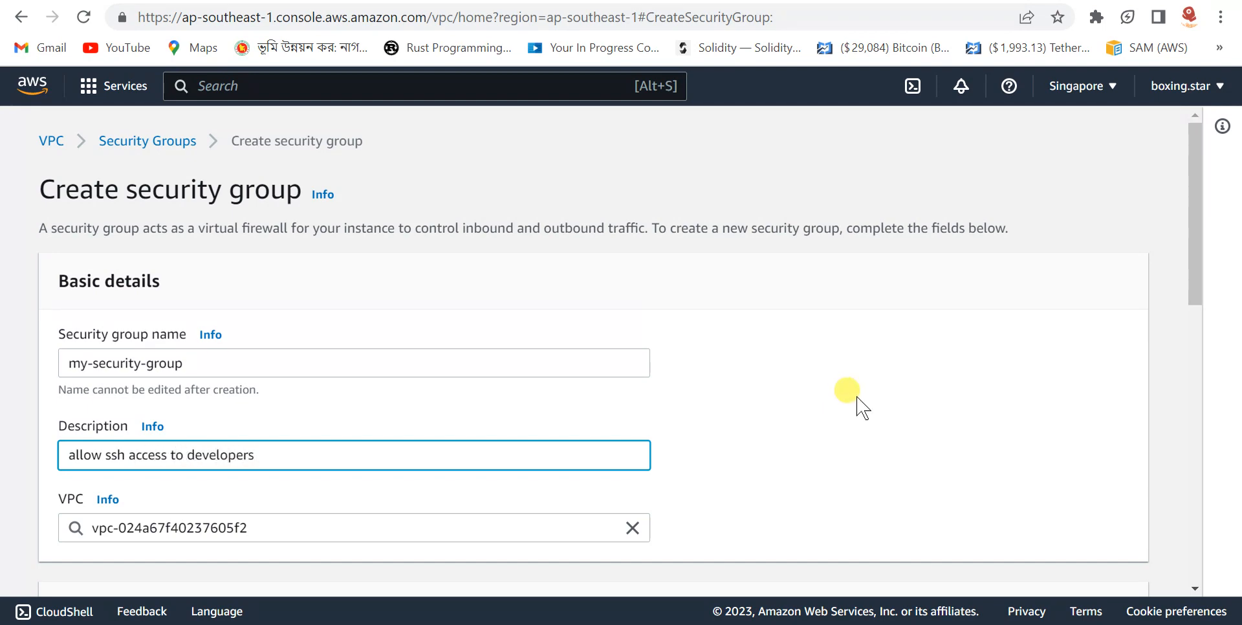
pyautogui.scroll(-3, 711, 427)
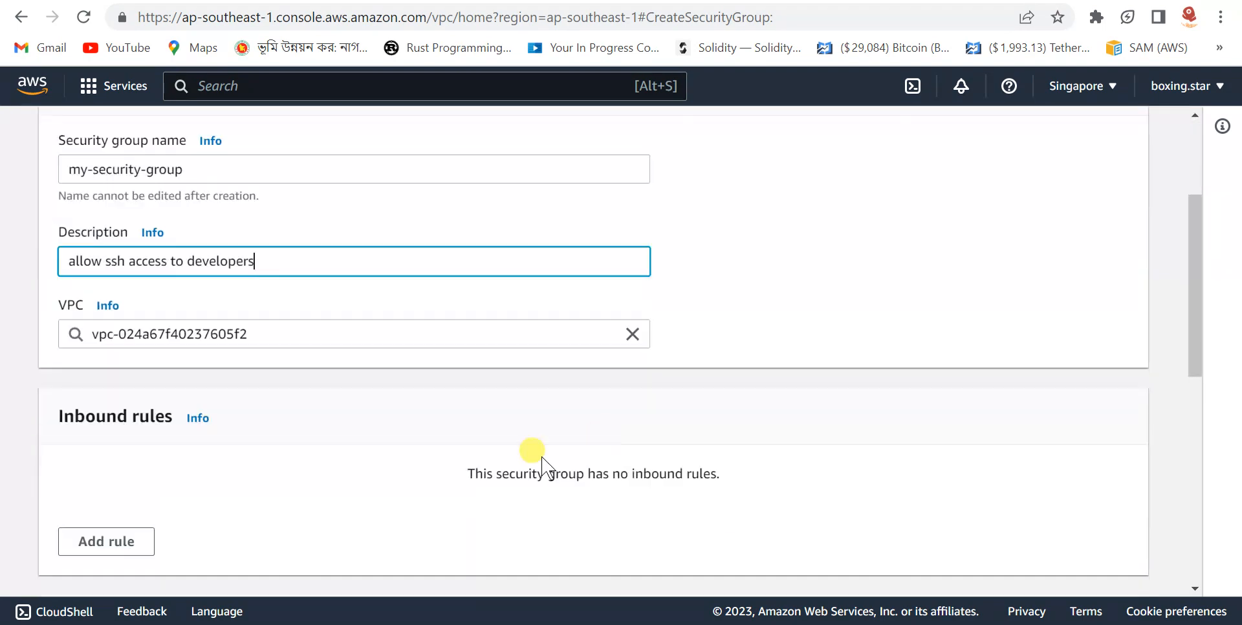
pyautogui.click(632, 334)
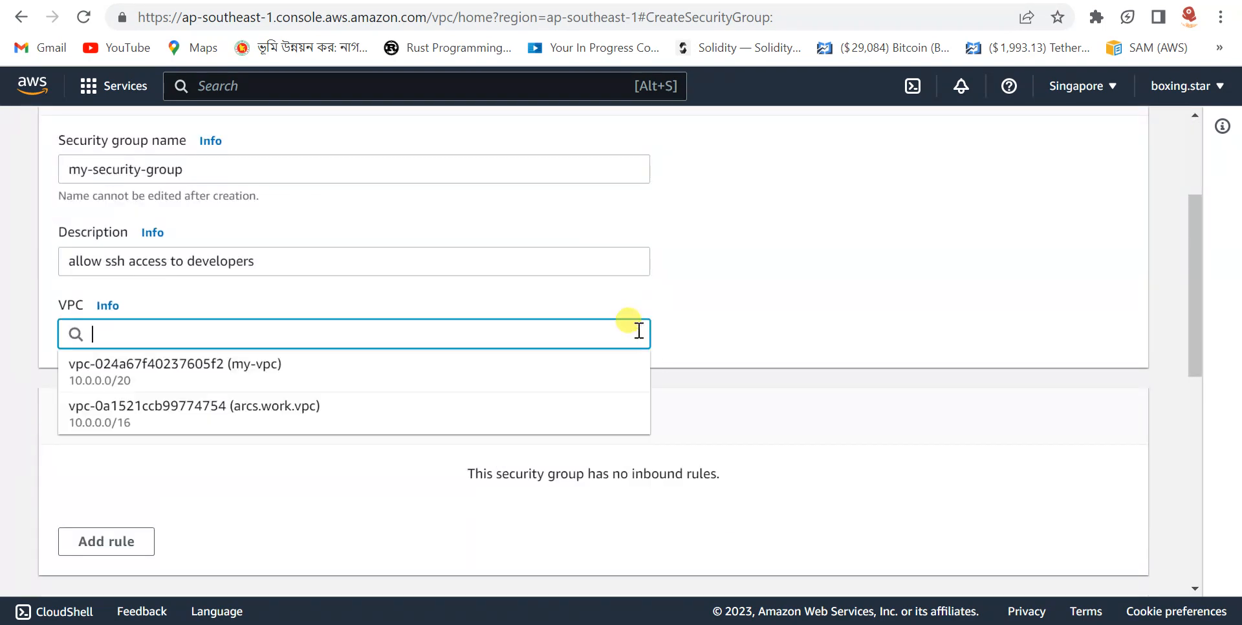
pyautogui.click(238, 374)
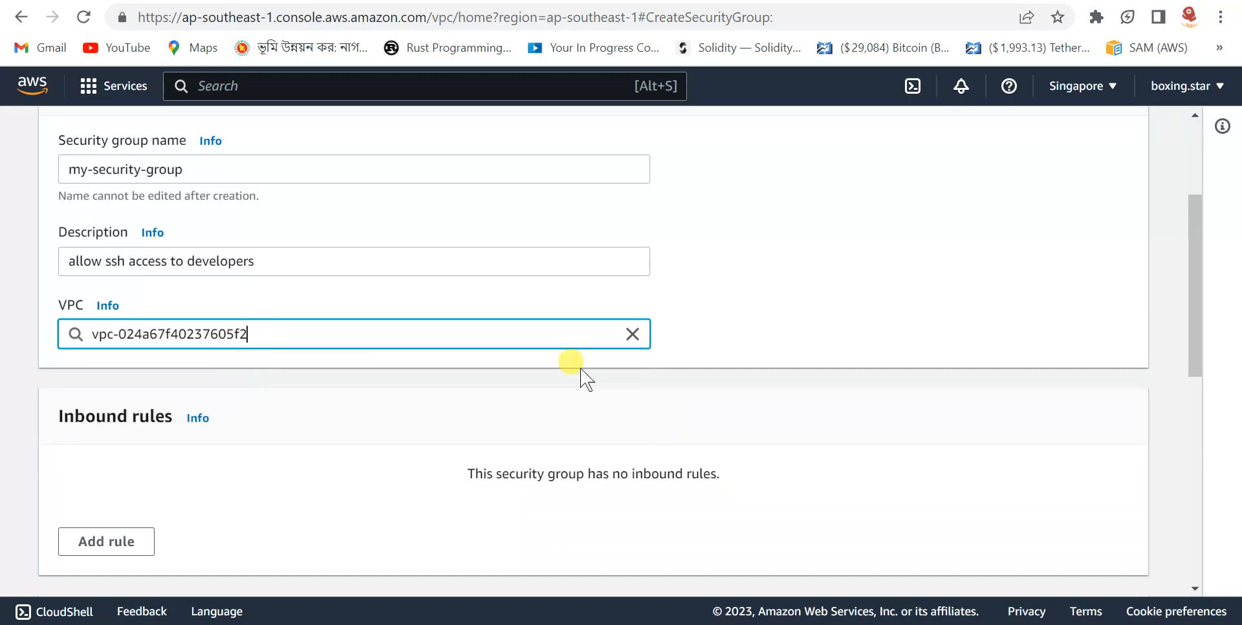
# Add an inbound rule to the new security group allowing All traffic from Anywhere-IPv4.
pyautogui.scroll(-3, 749, 435)
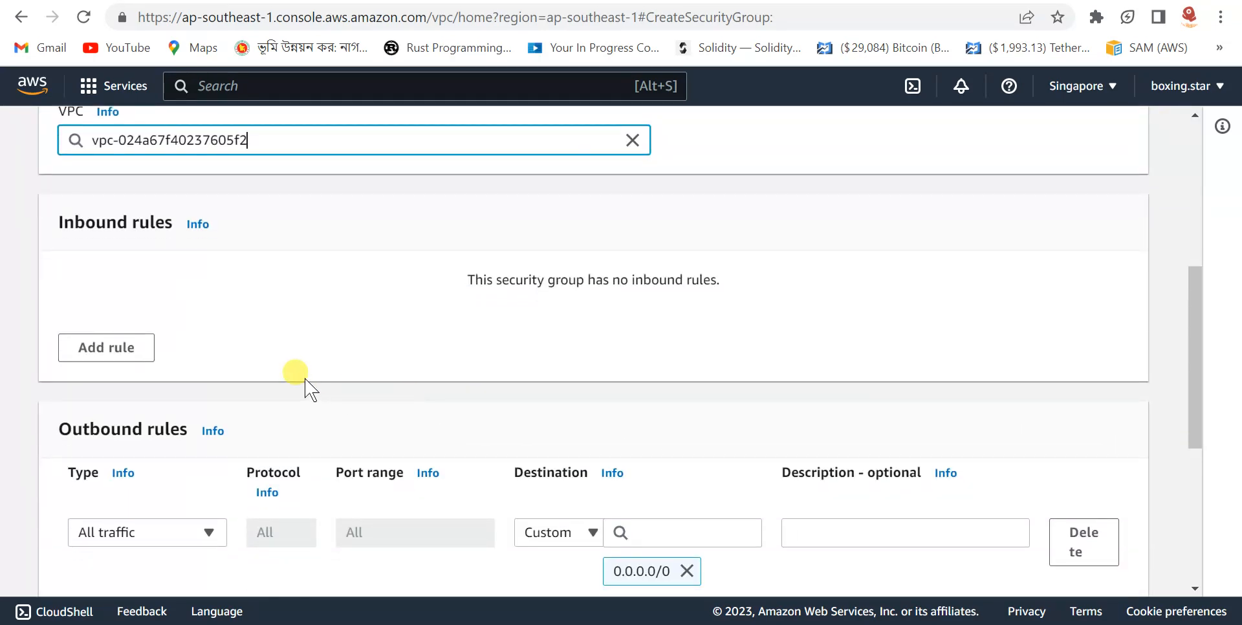
pyautogui.click(83, 344)
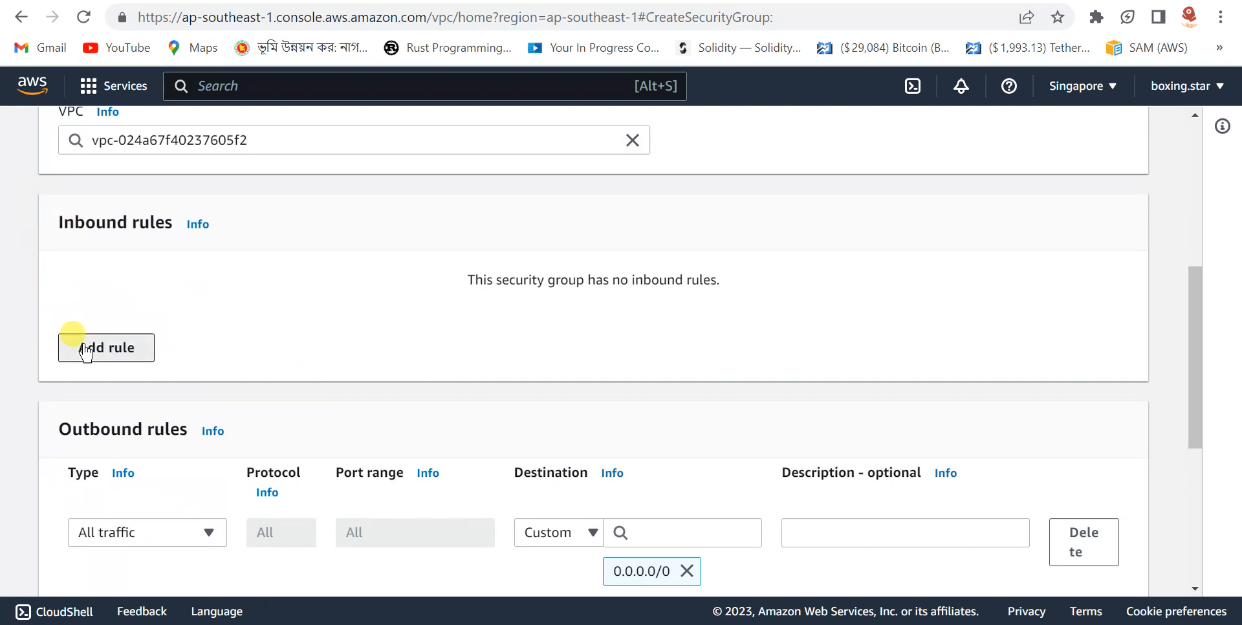
pyautogui.click(149, 327)
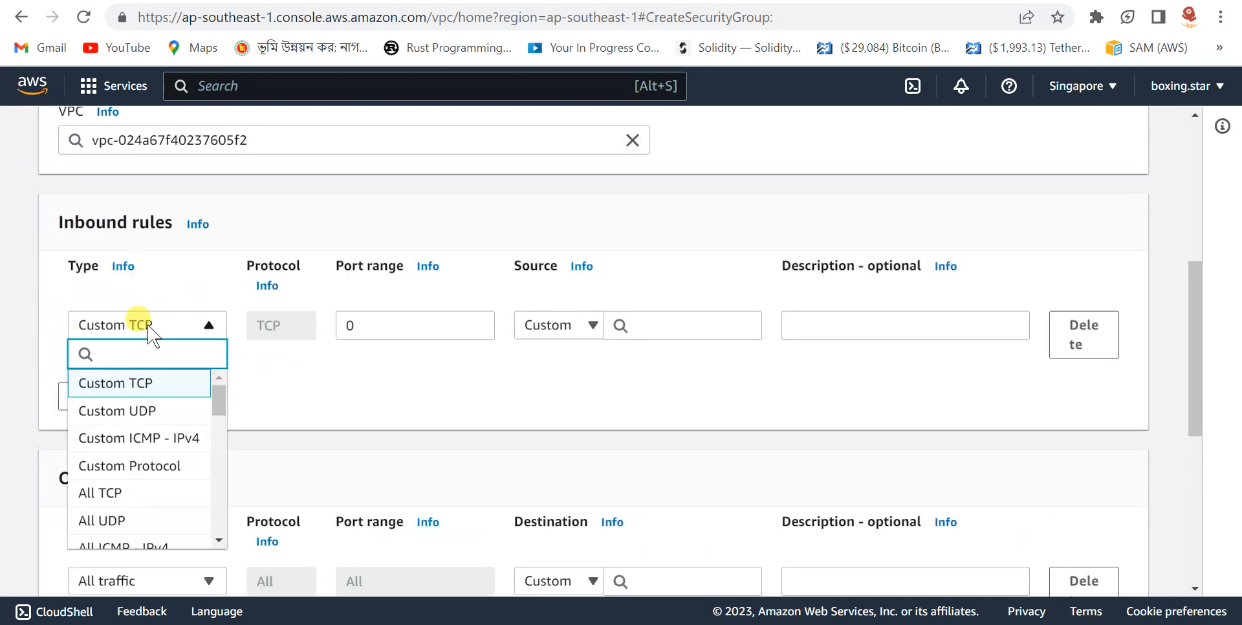
pyautogui.scroll(-3, 172, 424)
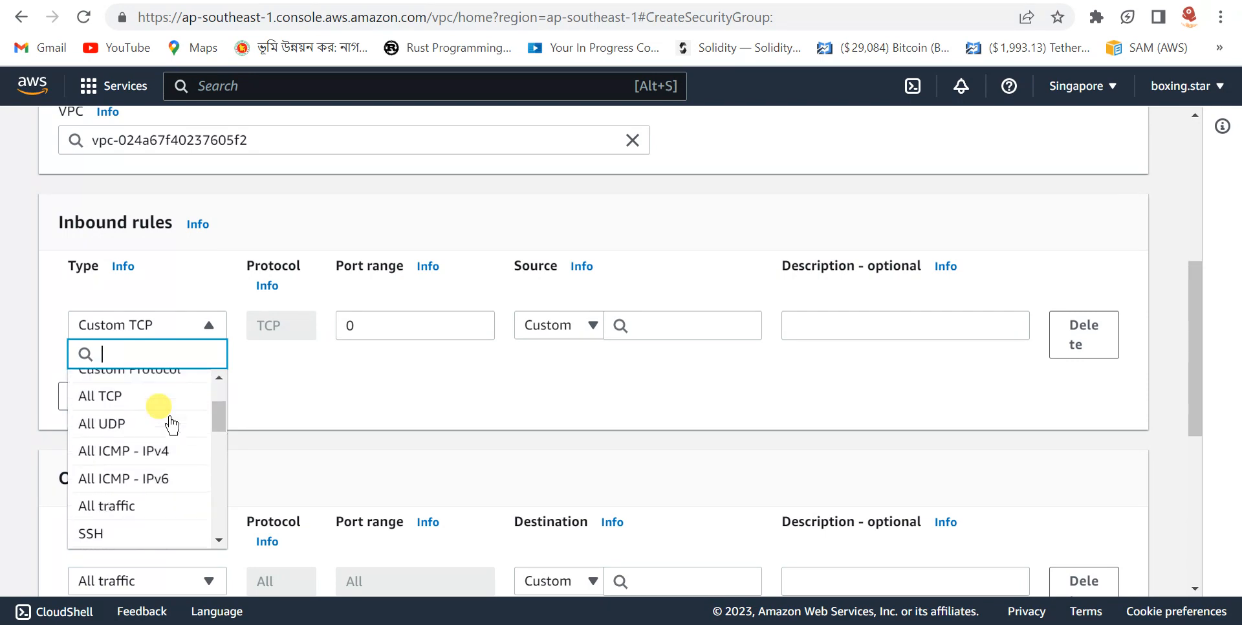
pyautogui.scroll(-2, 133, 498)
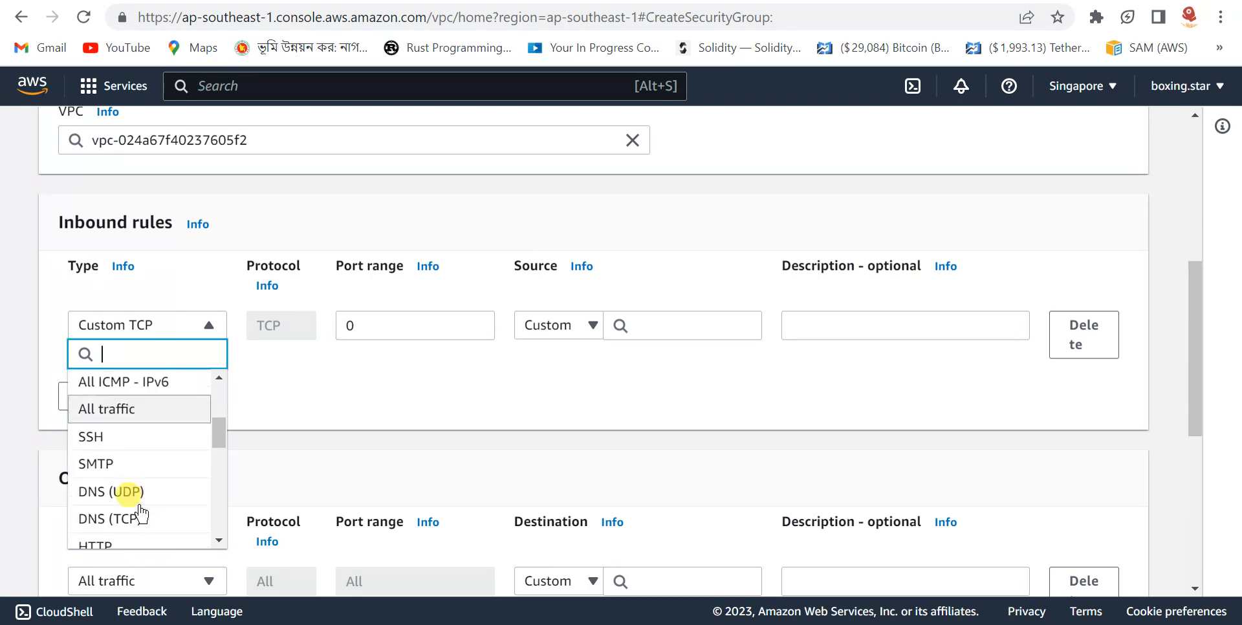
pyautogui.click(121, 414)
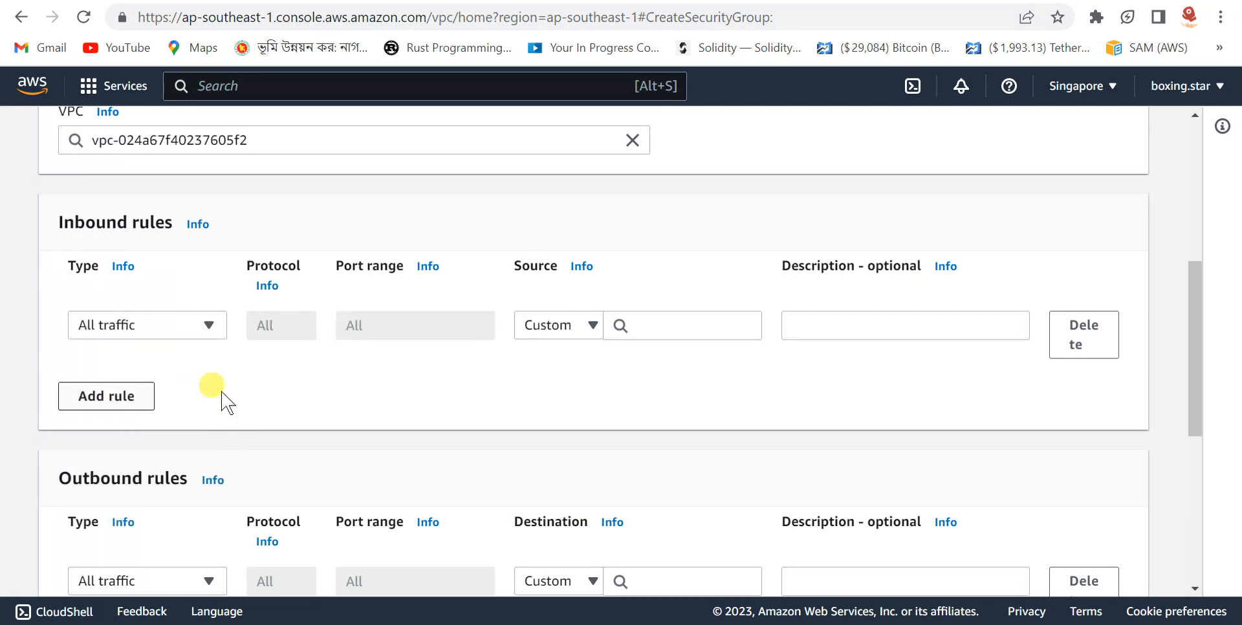
pyautogui.click(591, 329)
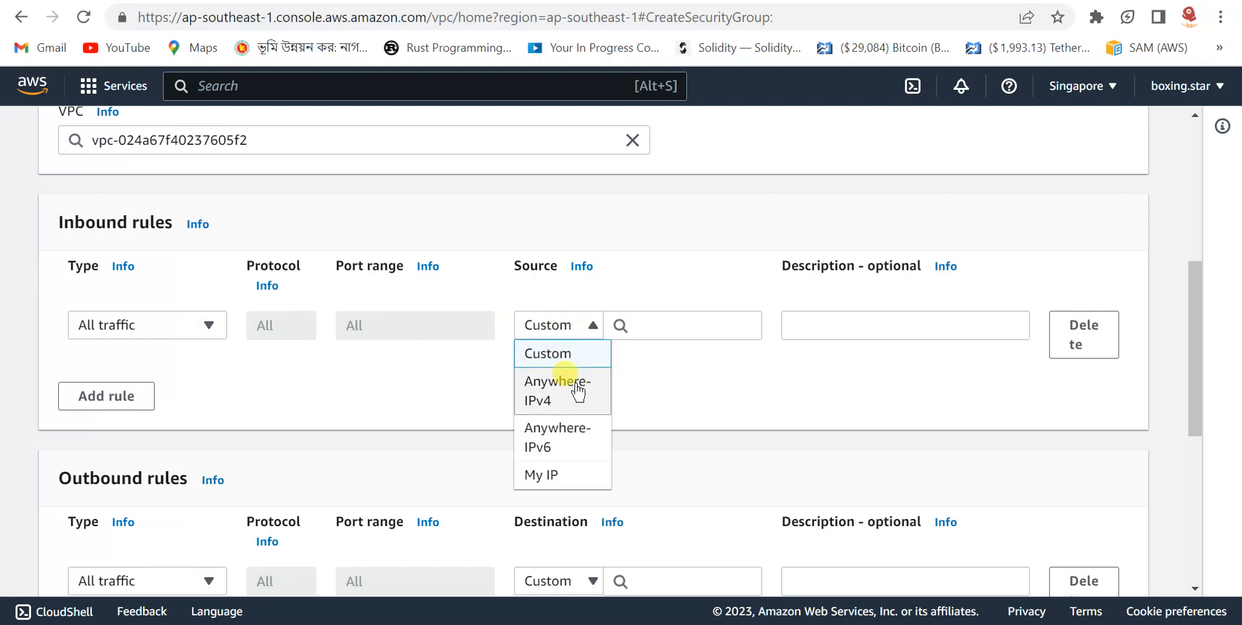
pyautogui.click(569, 403)
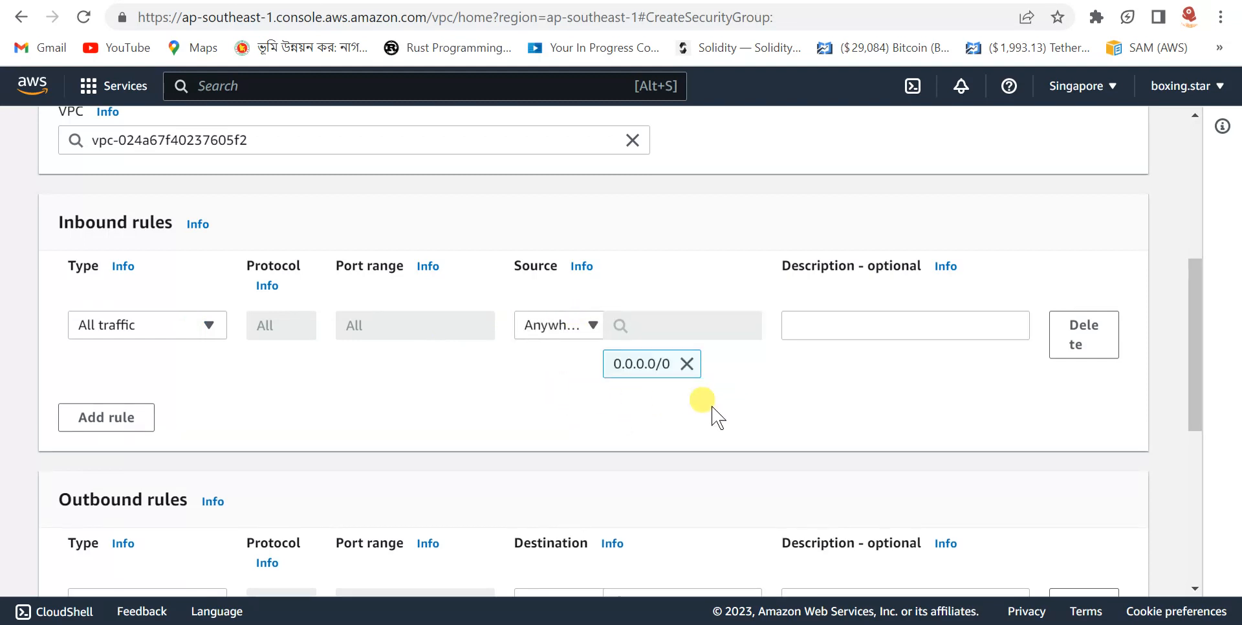
# Add a second inbound rule to the security group allowing SSH from Anywhere-IPv4.
pyautogui.click(98, 418)
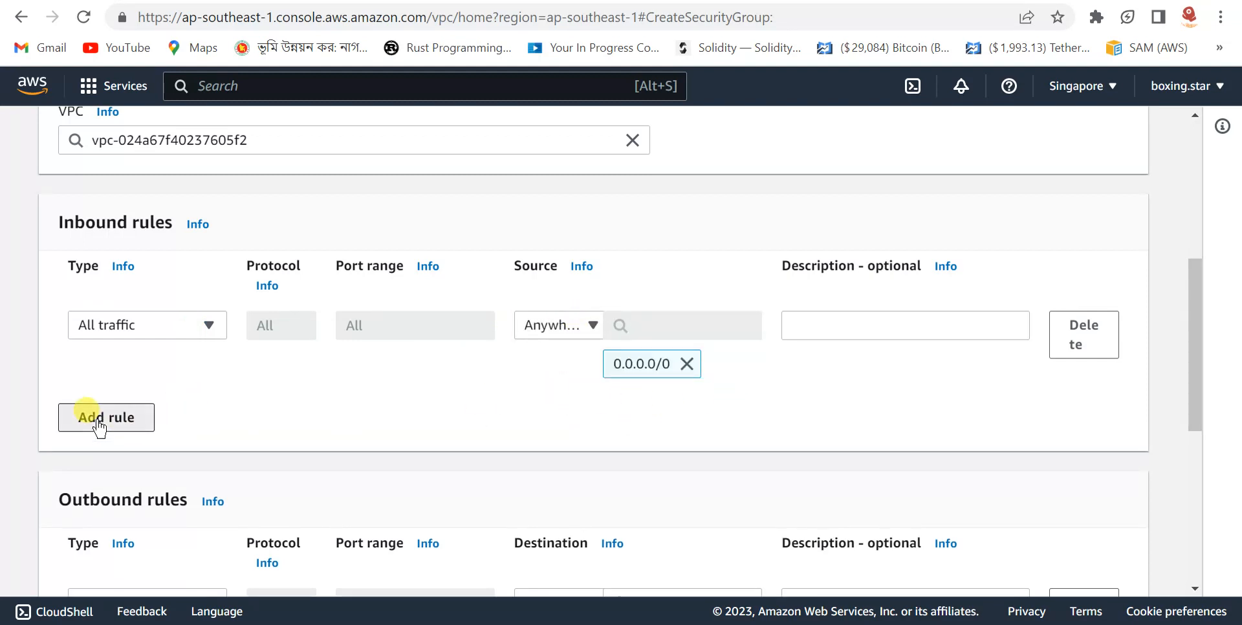
pyautogui.click(133, 405)
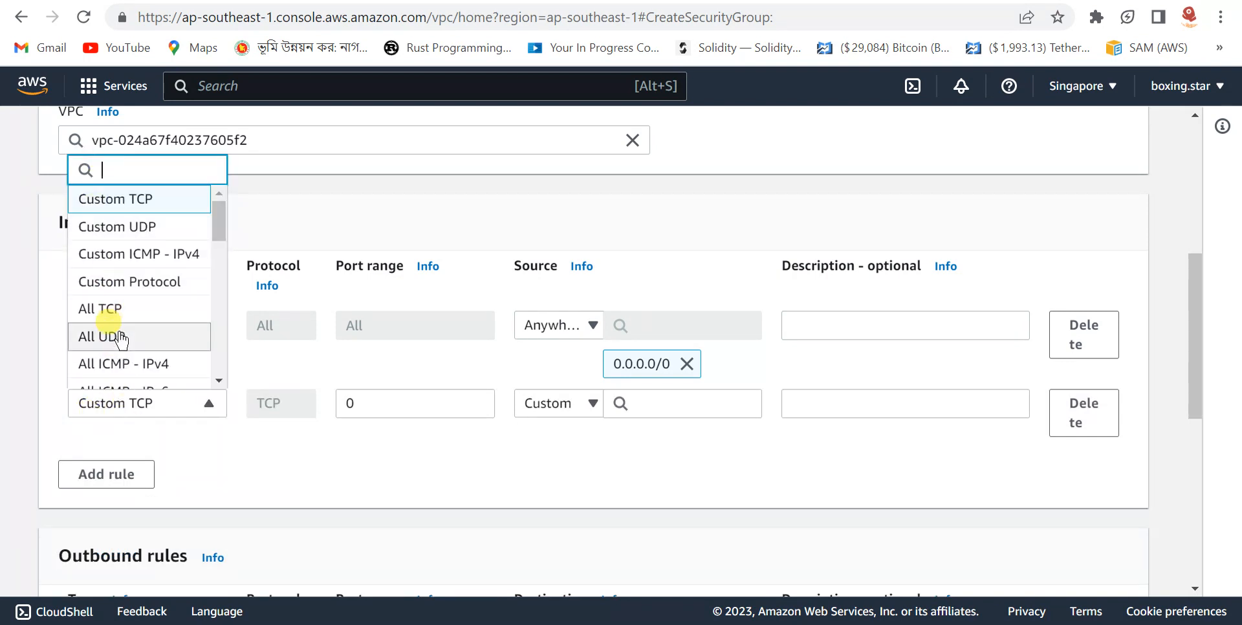
pyautogui.scroll(-3, 114, 333)
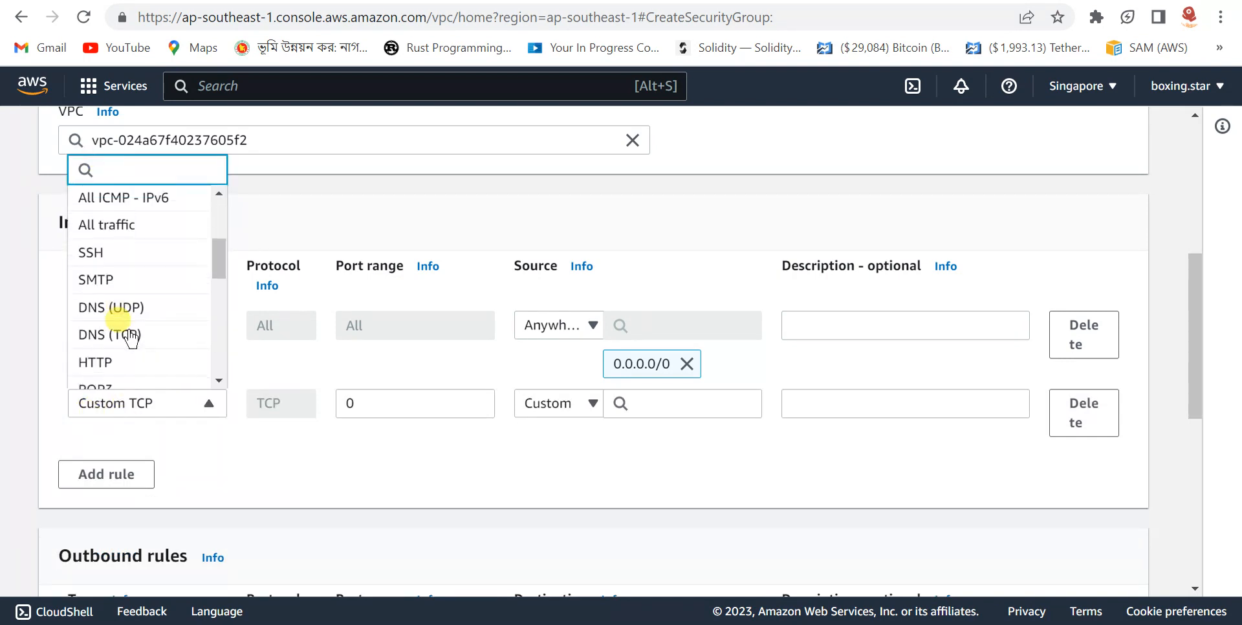
pyautogui.click(139, 253)
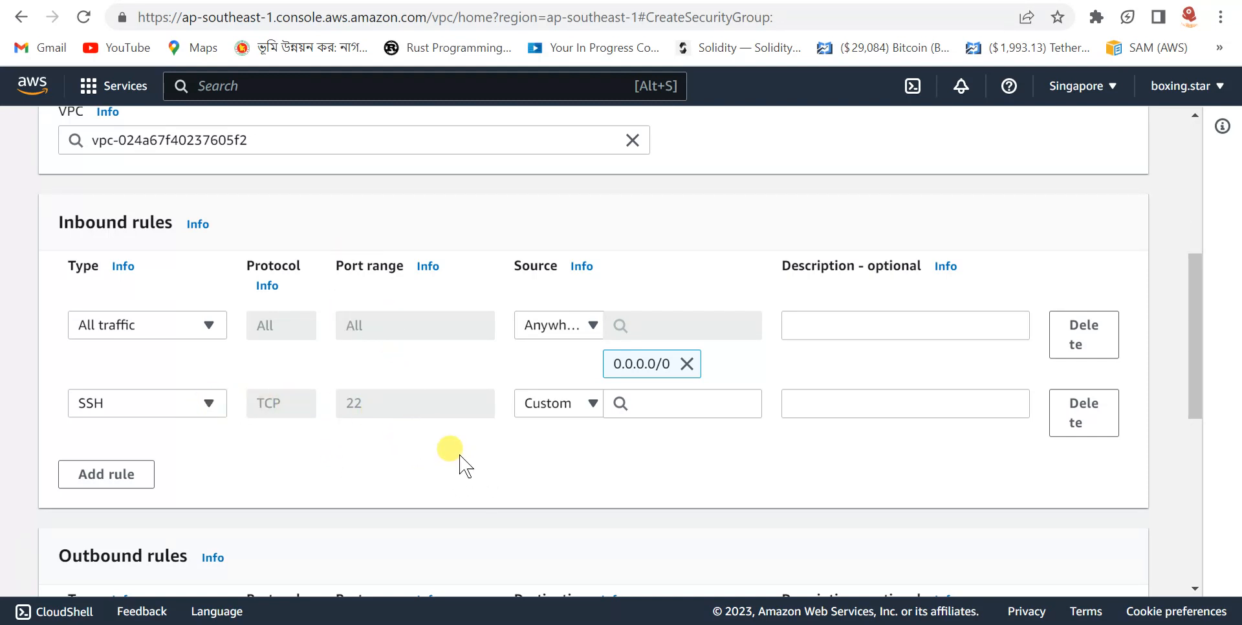
pyautogui.click(553, 403)
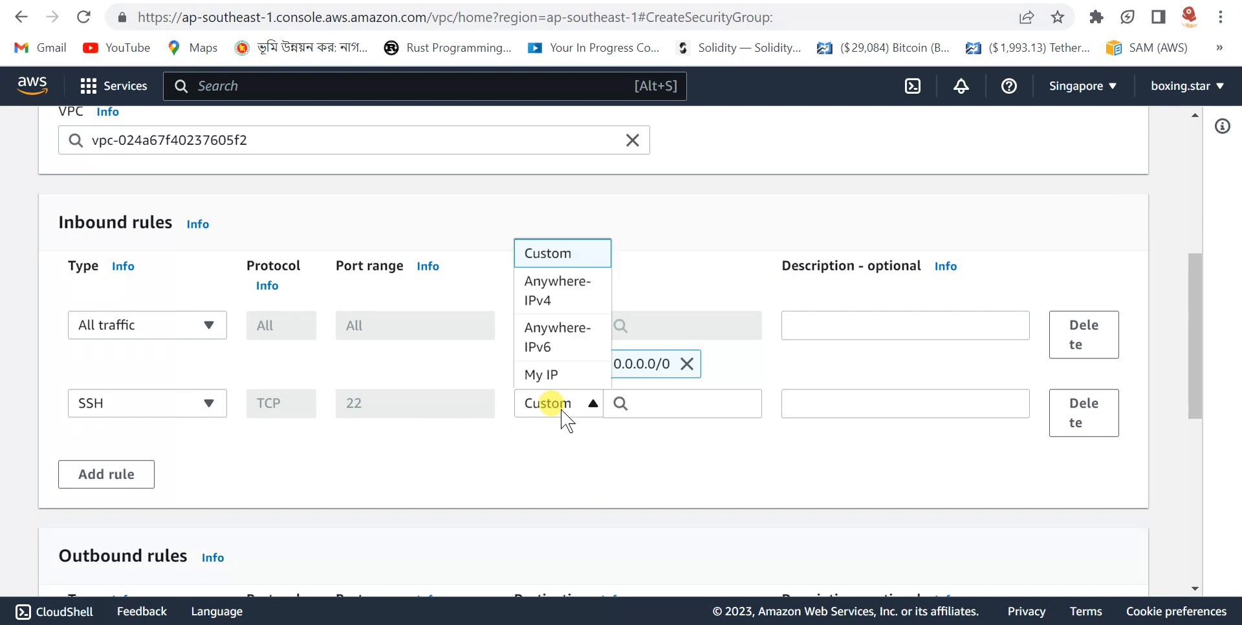
pyautogui.click(554, 290)
# Keep the default outbound rule, create my-security-group, and look over its details.
pyautogui.scroll(-2, 388, 463)
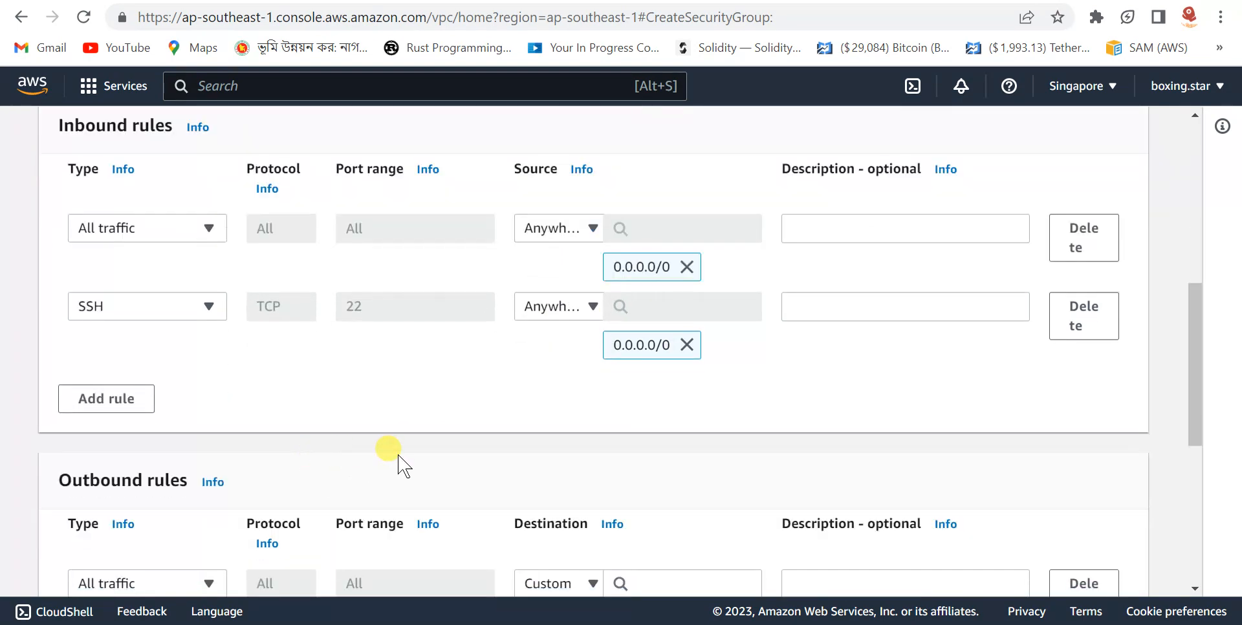
pyautogui.scroll(-3, 398, 464)
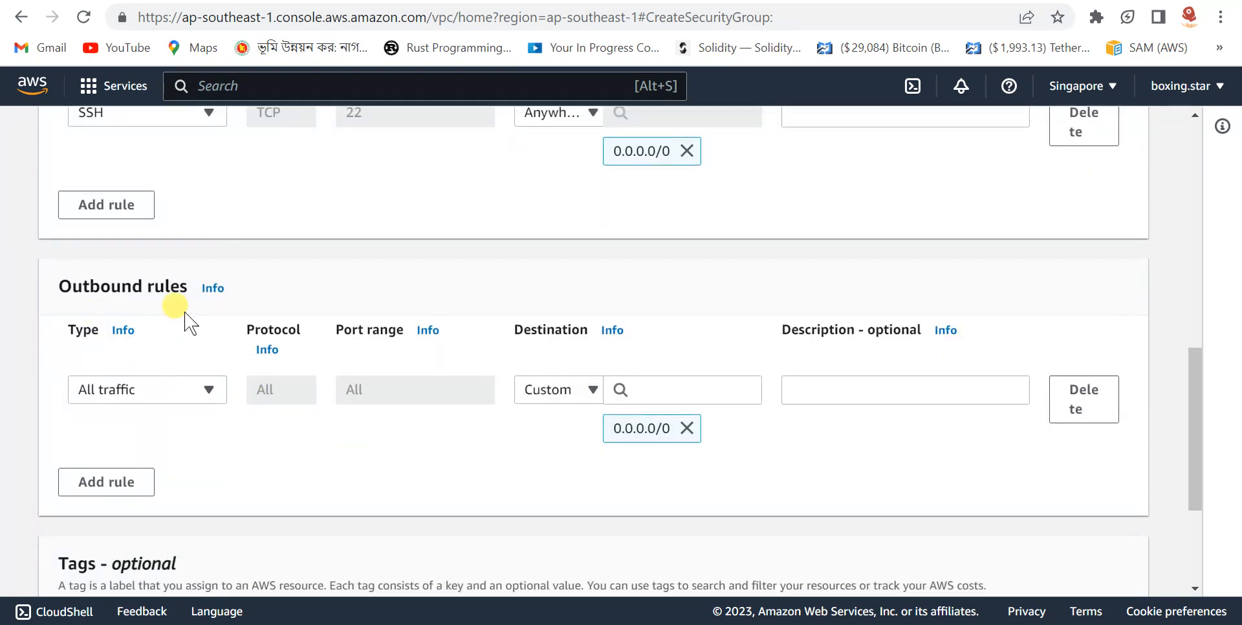
pyautogui.scroll(-3, 986, 495)
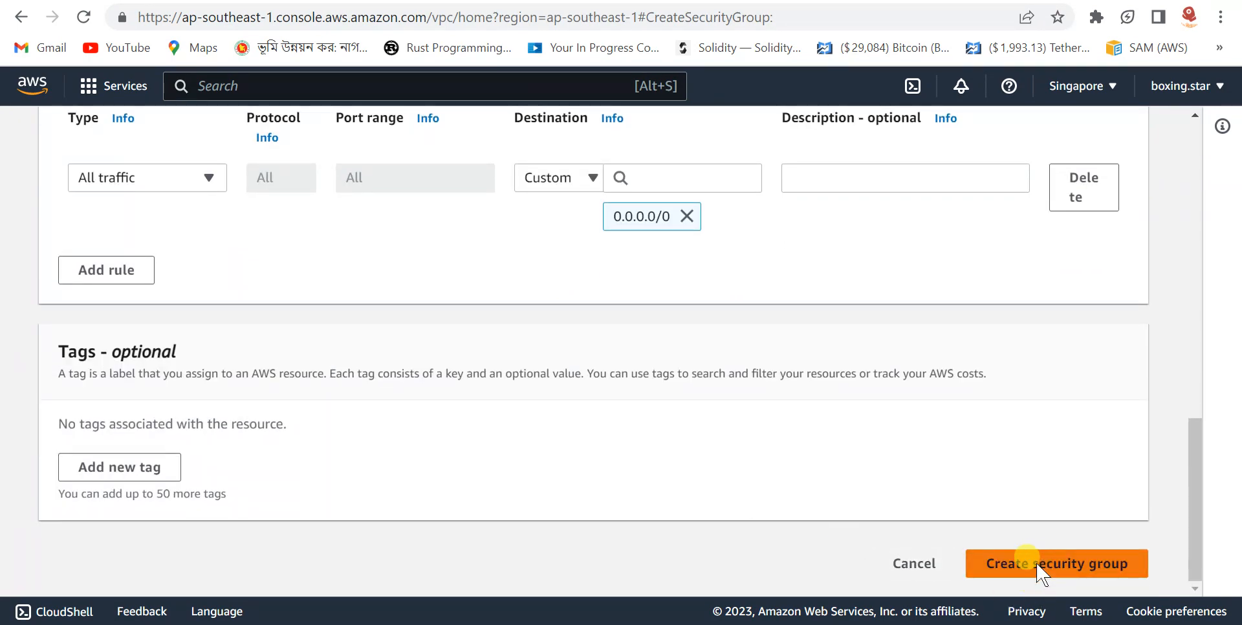
pyautogui.click(1037, 570)
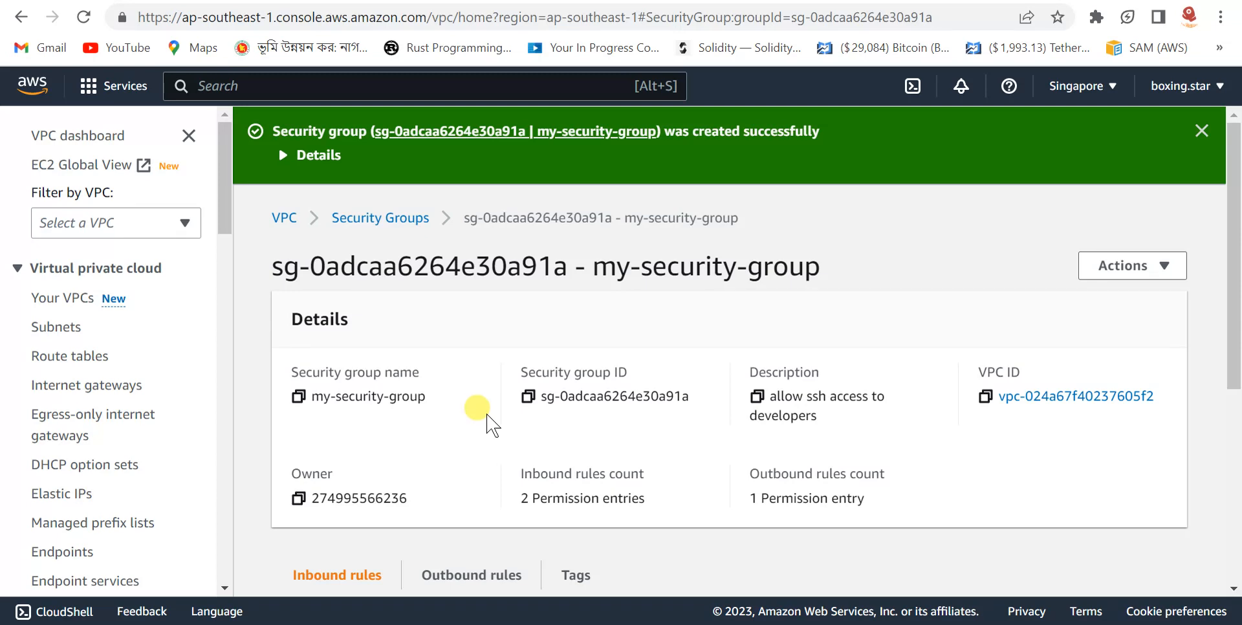
pyautogui.scroll(-3, 444, 332)
pyautogui.scroll(-3, 130, 323)
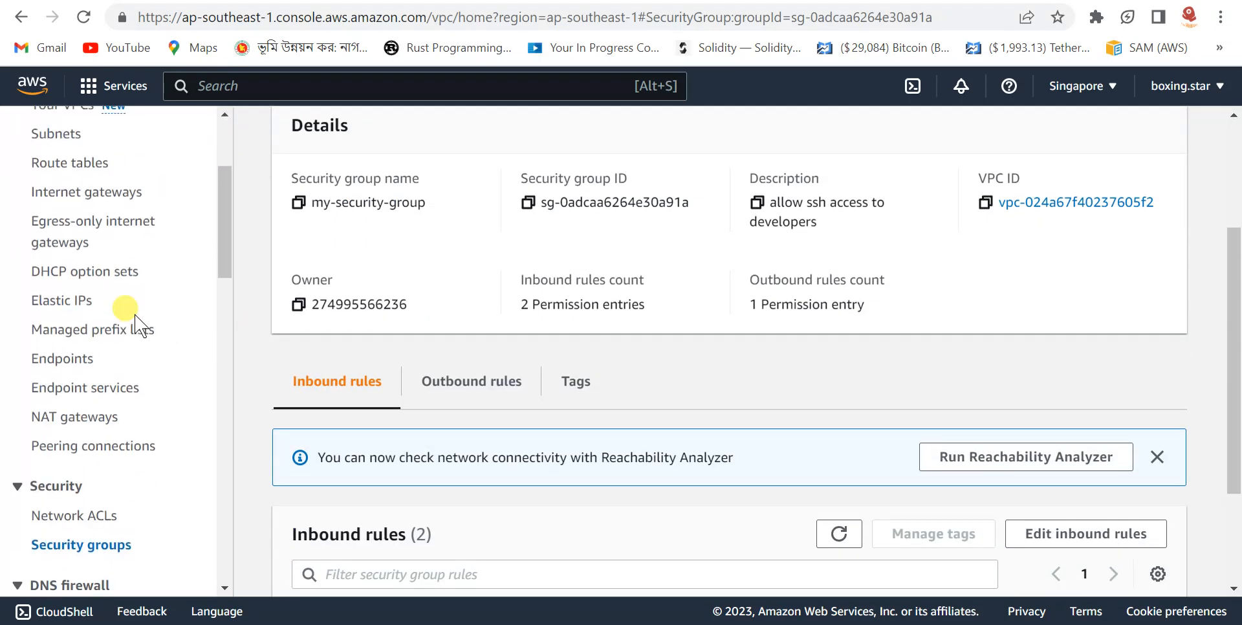
# Switch to the EC2 service and open its list of key pairs.
pyautogui.scroll(-10, 163, 336)
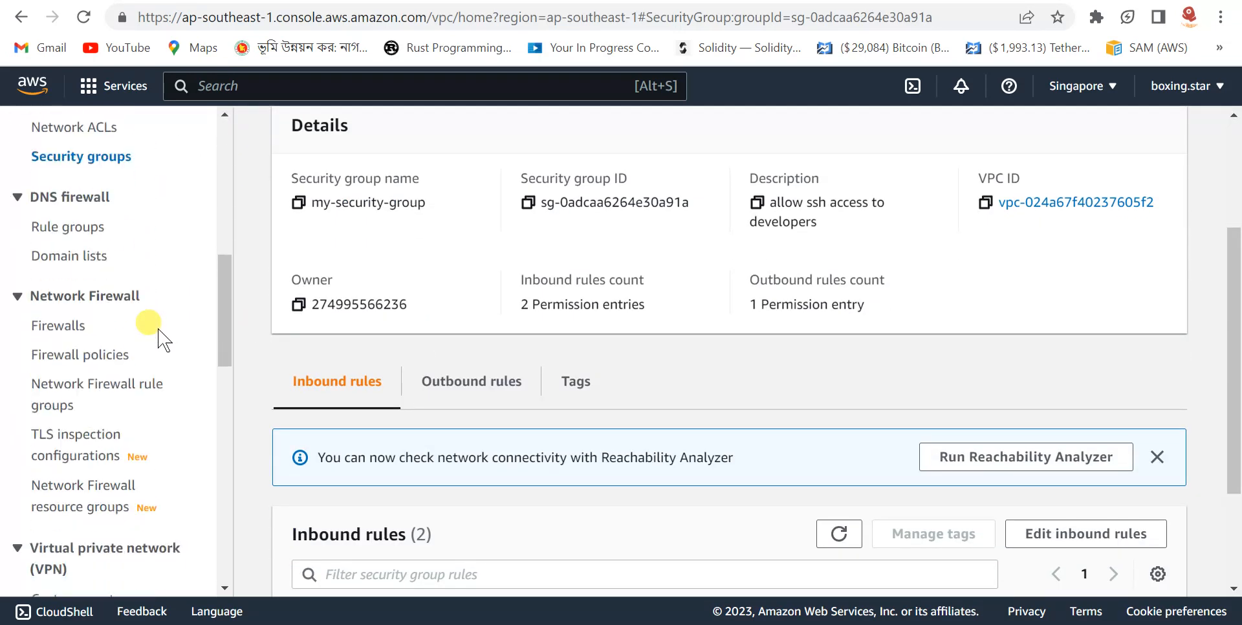
pyautogui.scroll(-8, 163, 338)
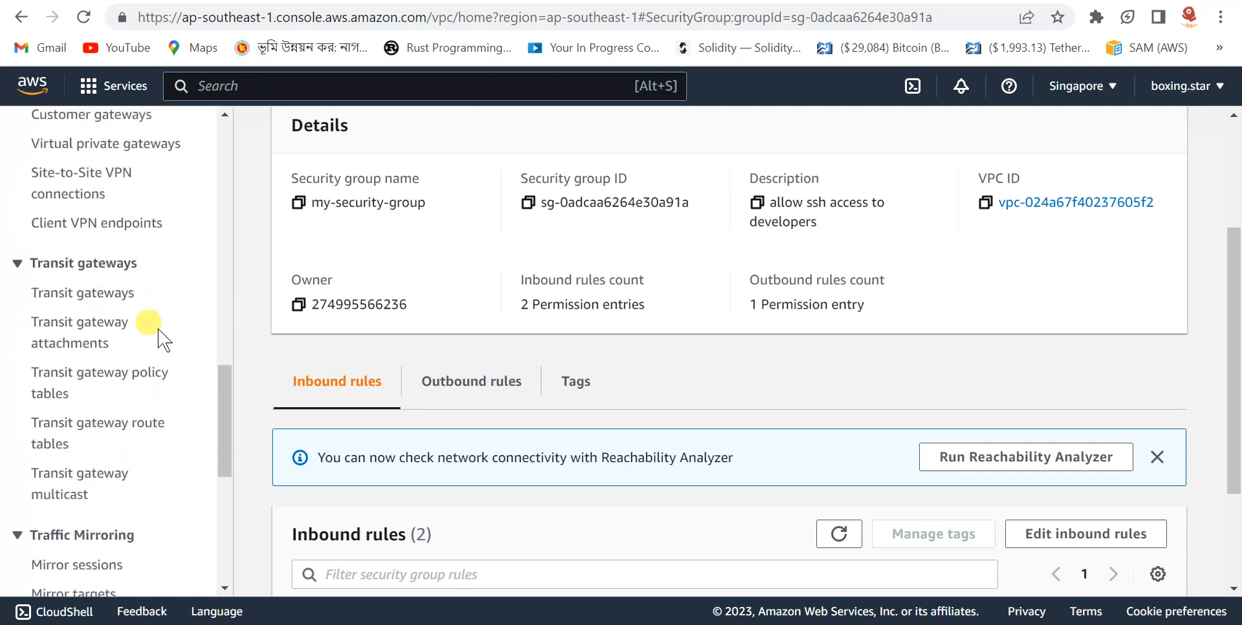
pyautogui.scroll(18, 159, 337)
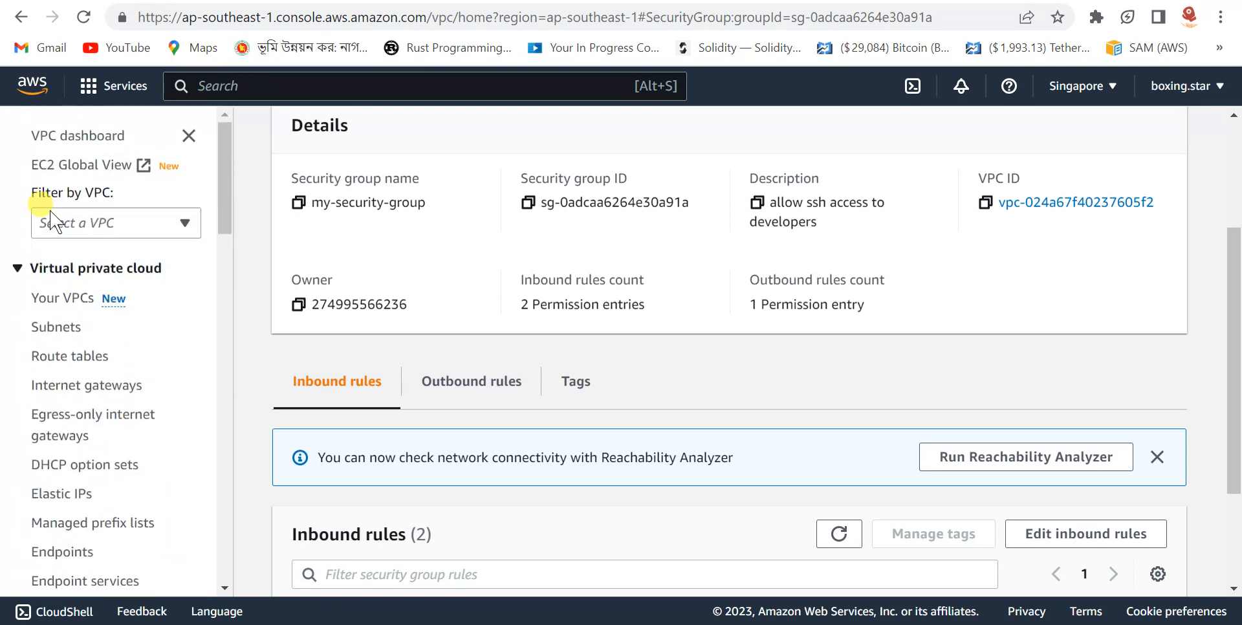
pyautogui.click(219, 83)
pyautogui.write('ed')
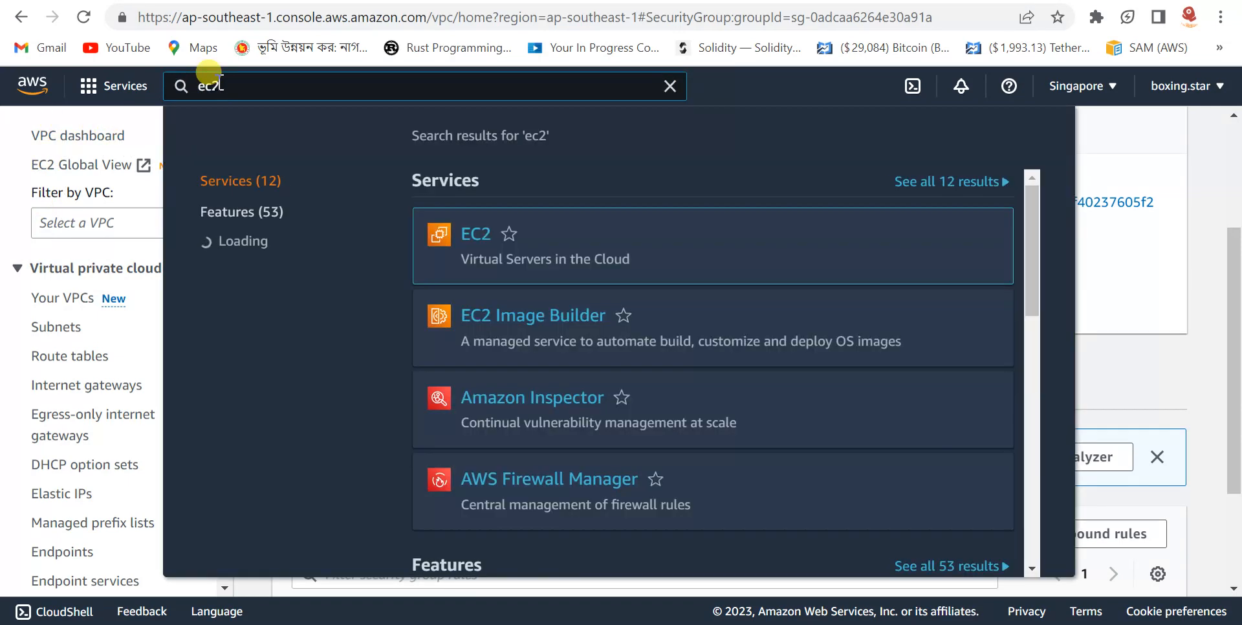
pyautogui.click(456, 235)
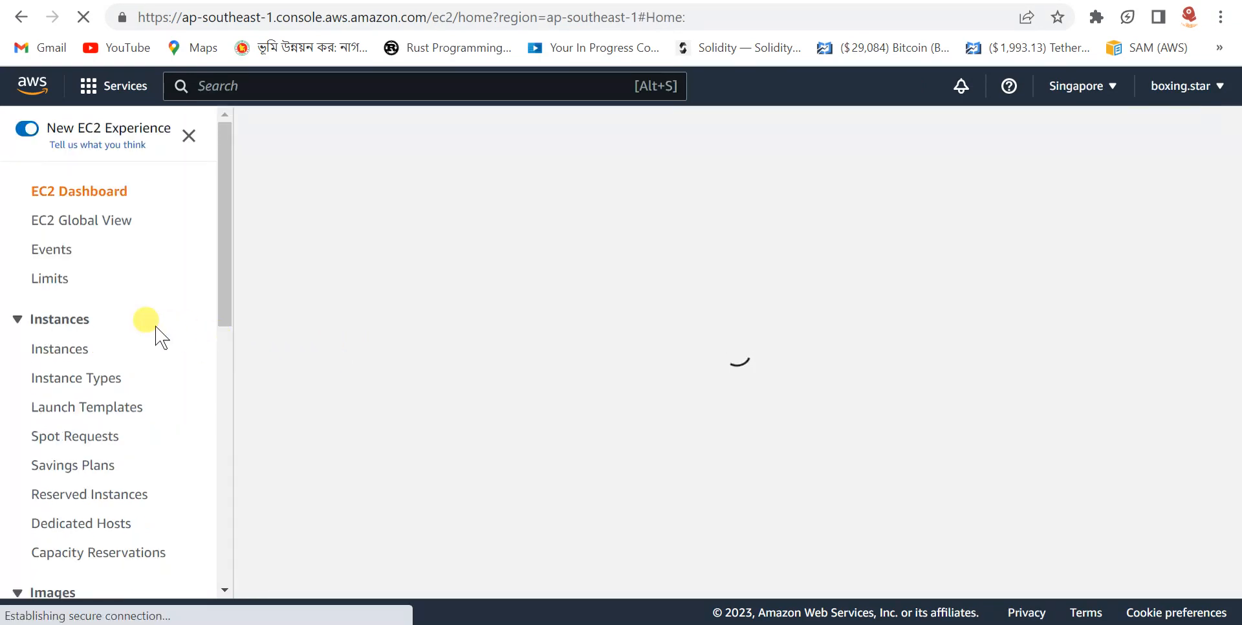
pyautogui.scroll(-8, 156, 327)
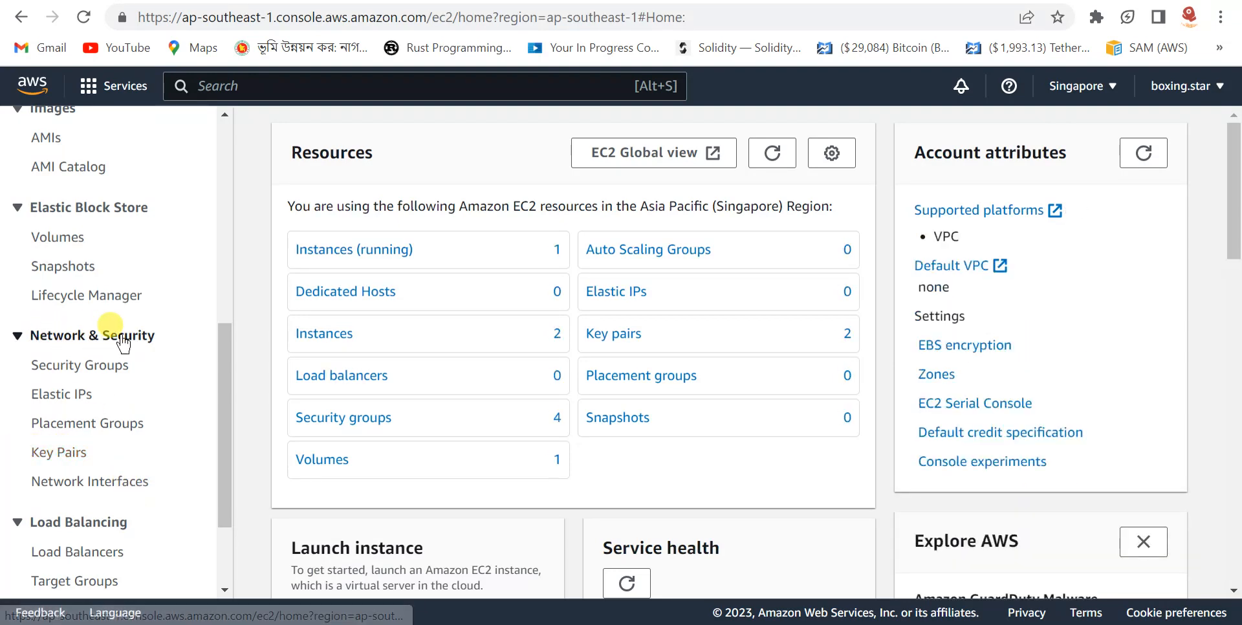
pyautogui.click(45, 452)
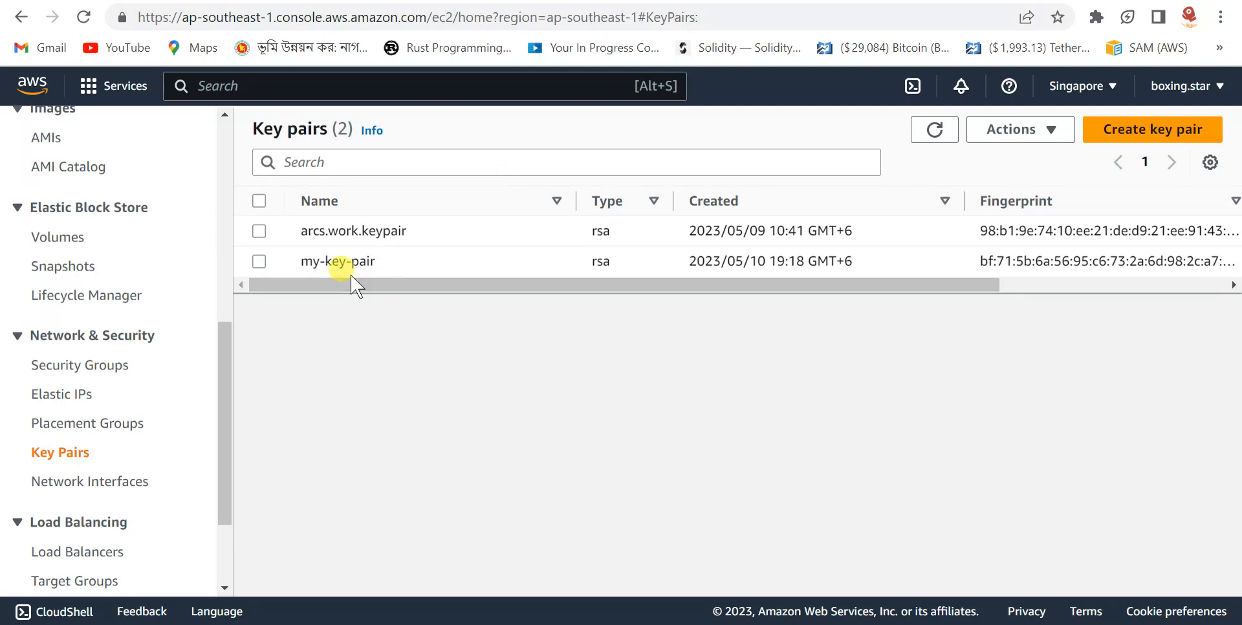
# Create an RSA key pair named my-key-pair-2 with the .pem private key file format.
pyautogui.click(1123, 129)
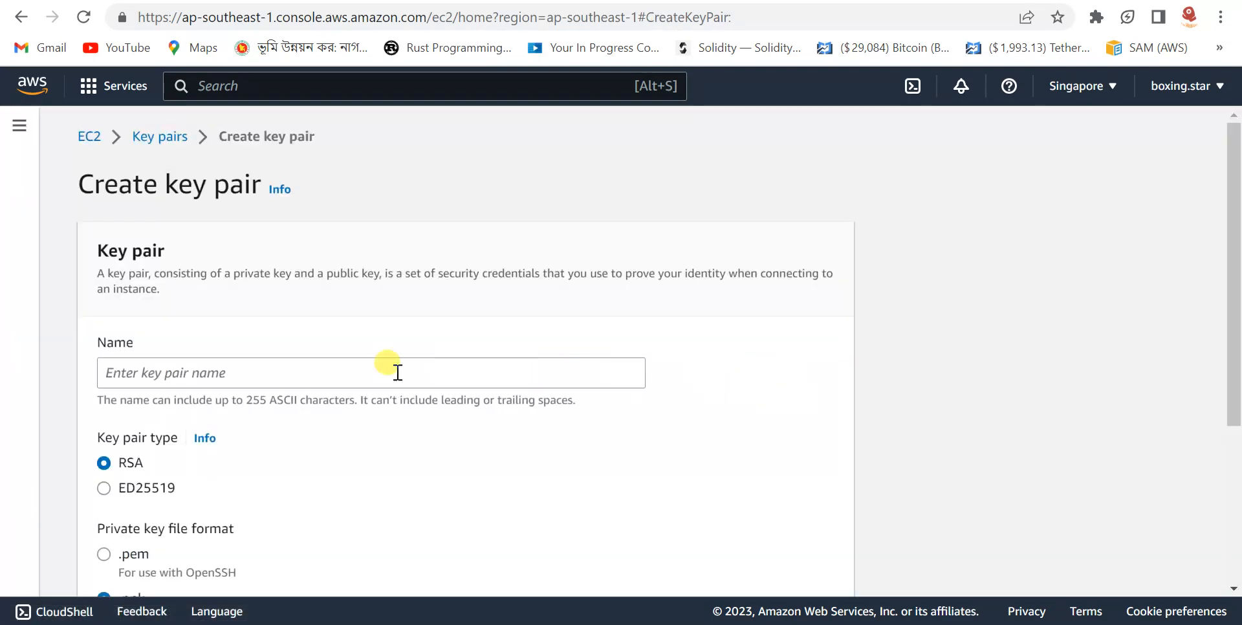
pyautogui.click(357, 373)
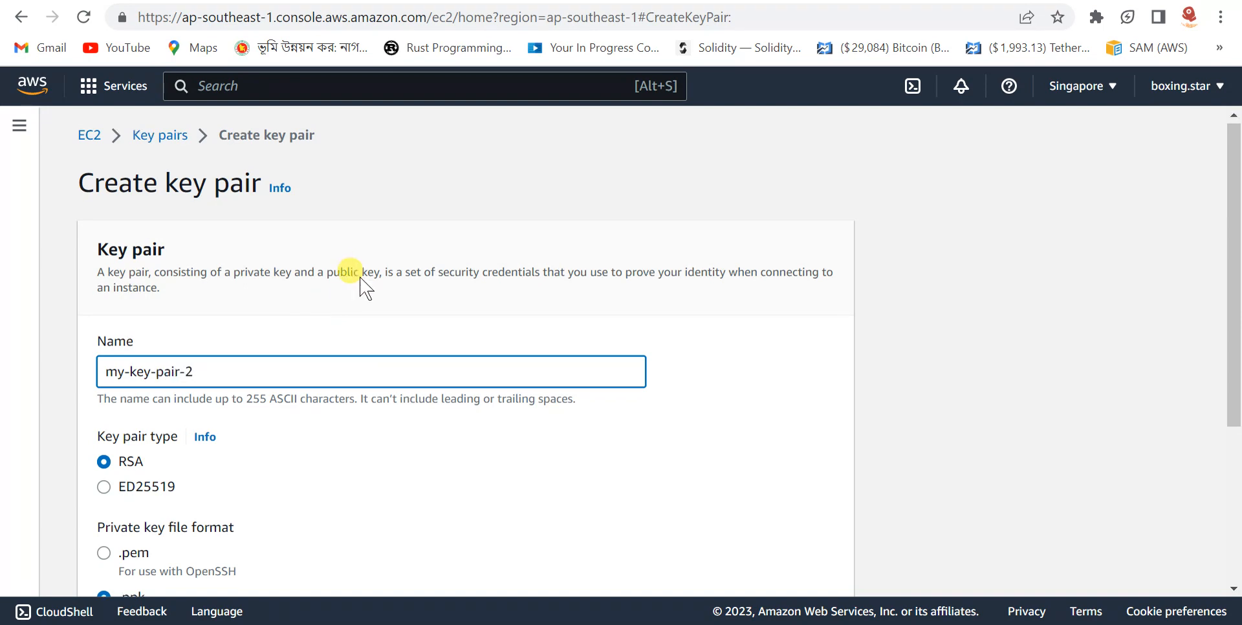
pyautogui.scroll(-3, 360, 285)
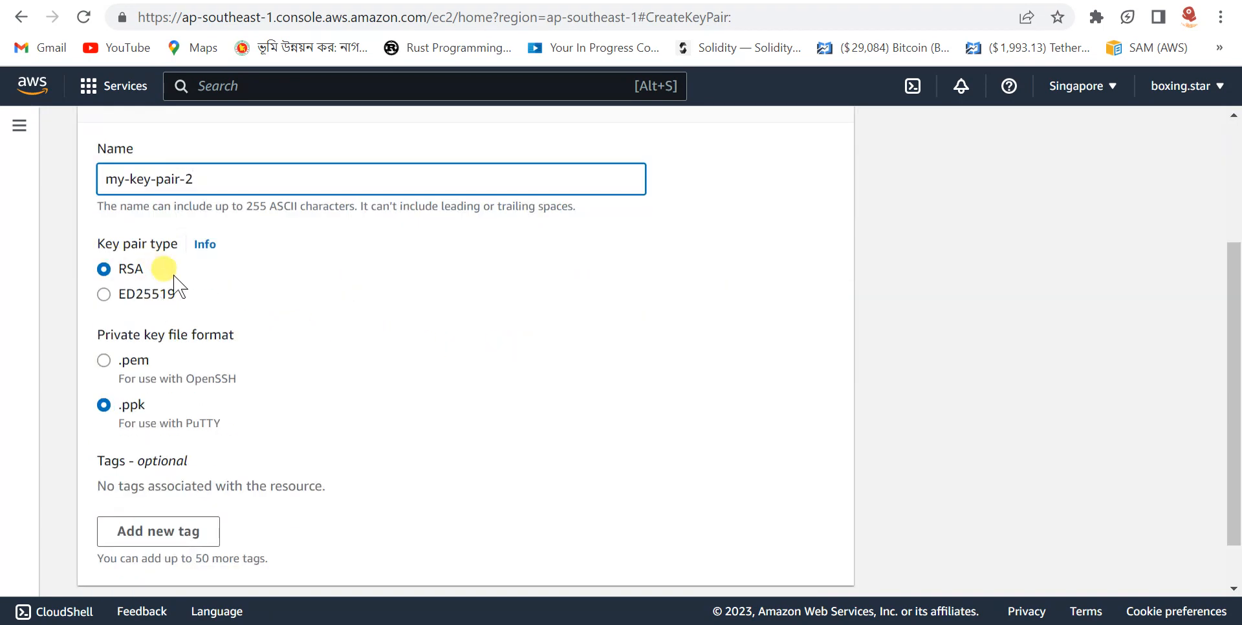
pyautogui.click(104, 360)
pyautogui.scroll(-1, 531, 336)
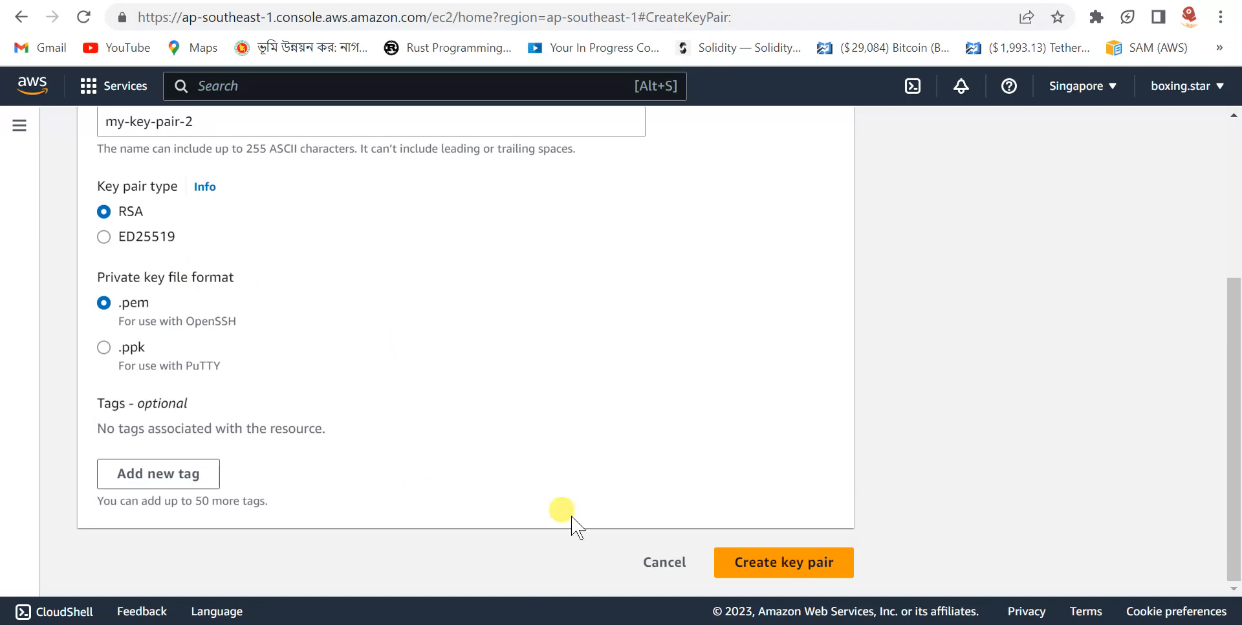
pyautogui.click(736, 559)
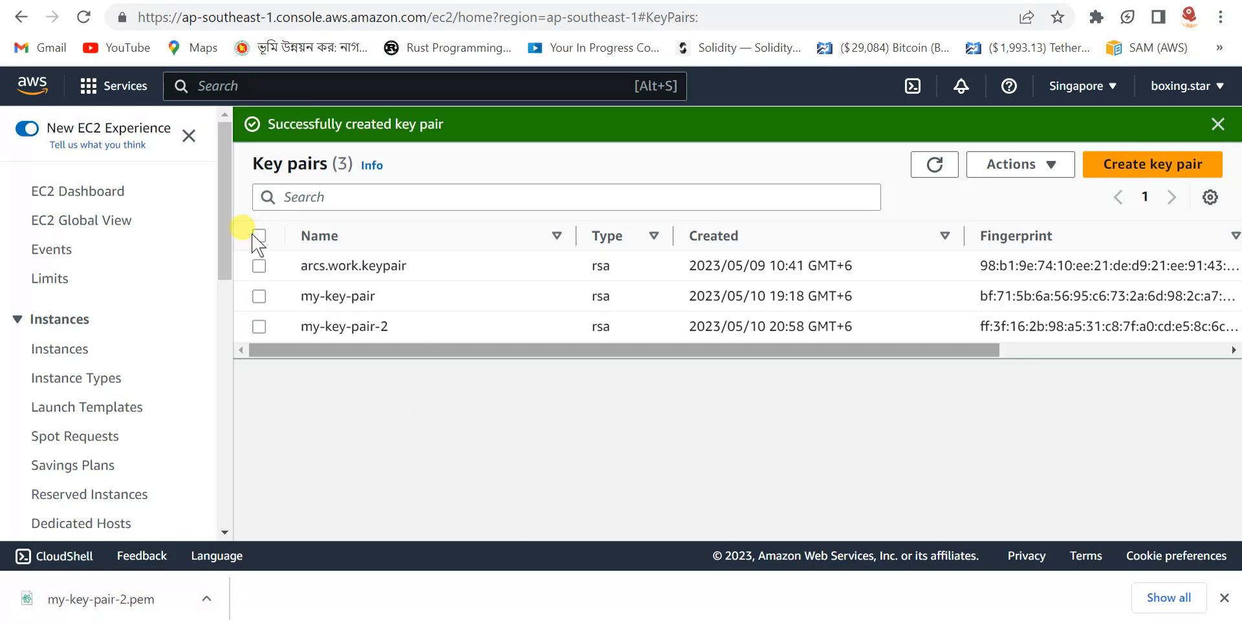
# Start launching a new instance from the EC2 dashboard and name it my-ec2-instance.
pyautogui.click(57, 191)
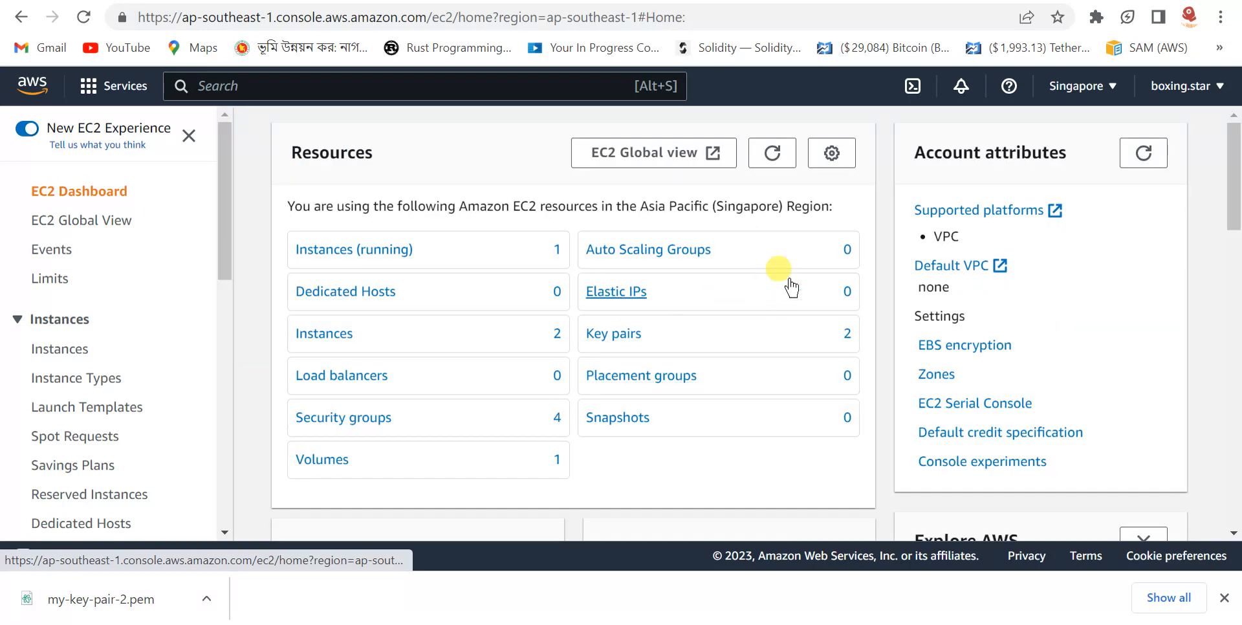
pyautogui.scroll(-3, 622, 389)
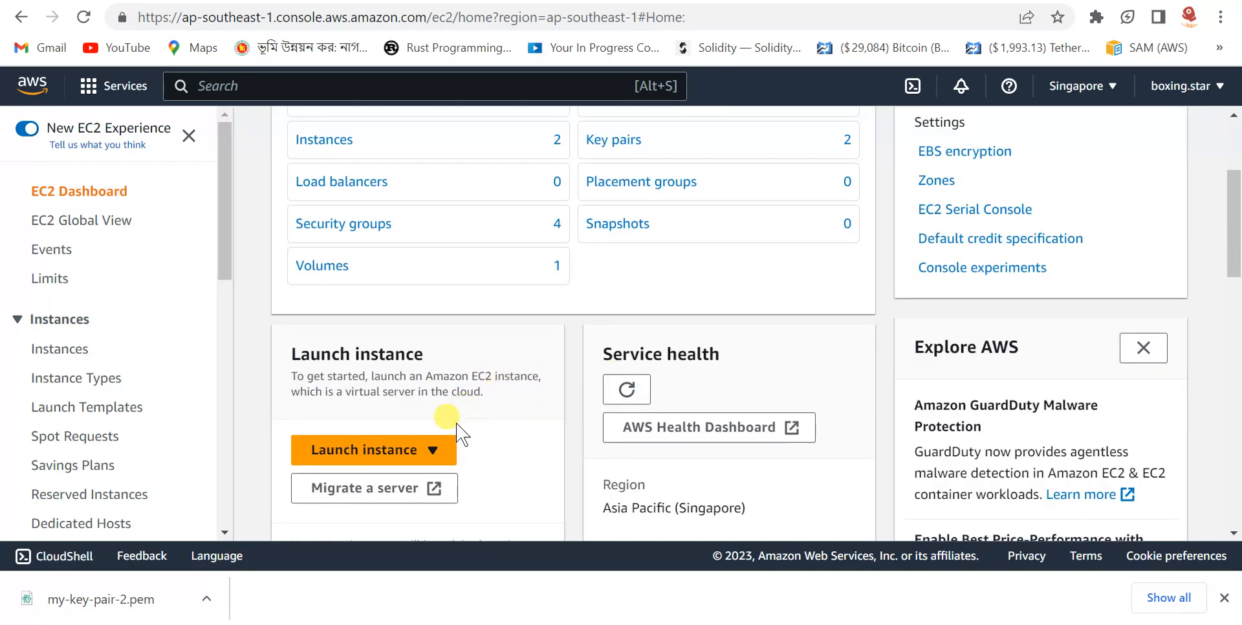
pyautogui.click(377, 453)
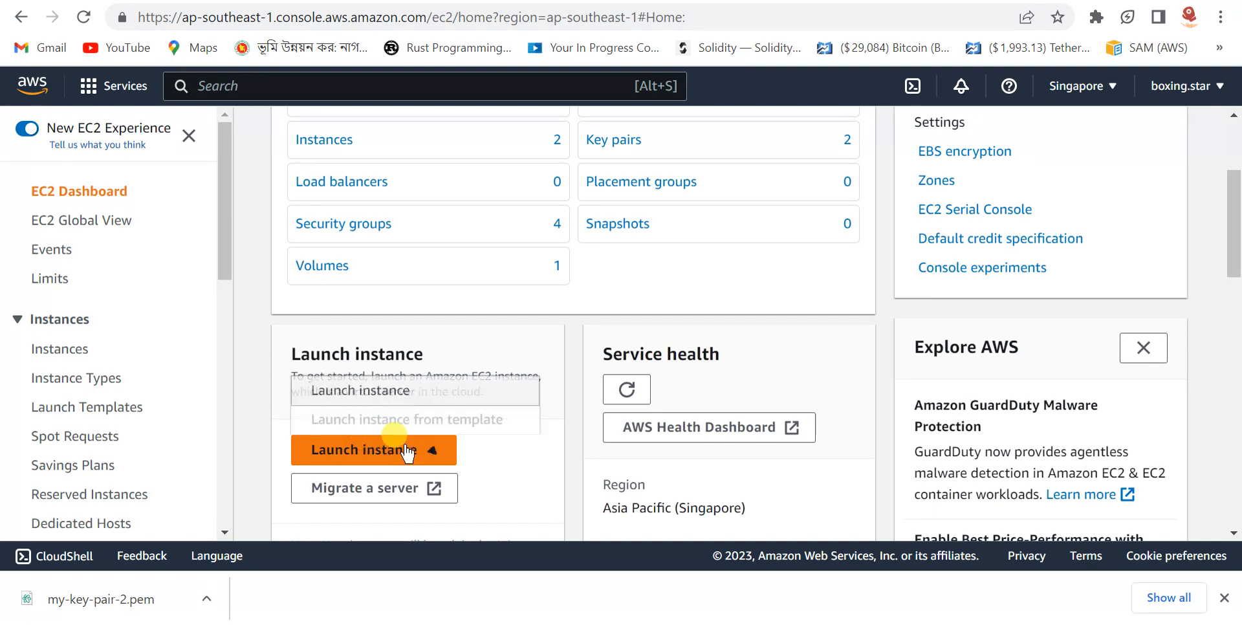
pyautogui.click(451, 406)
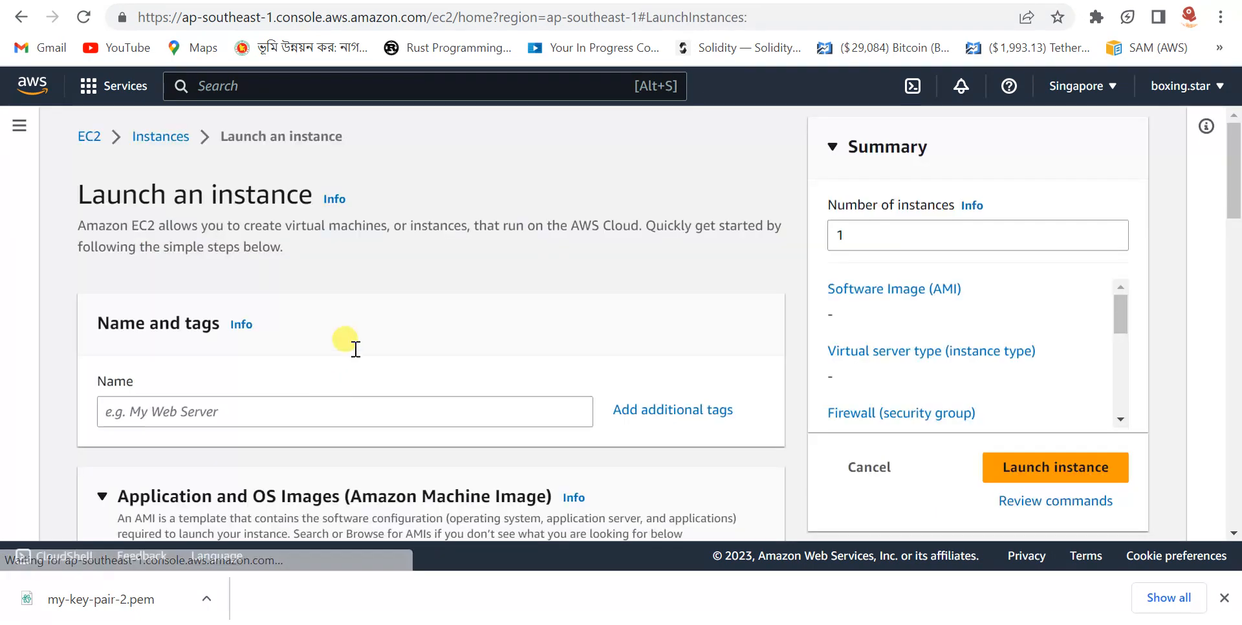
pyautogui.scroll(-1, 381, 349)
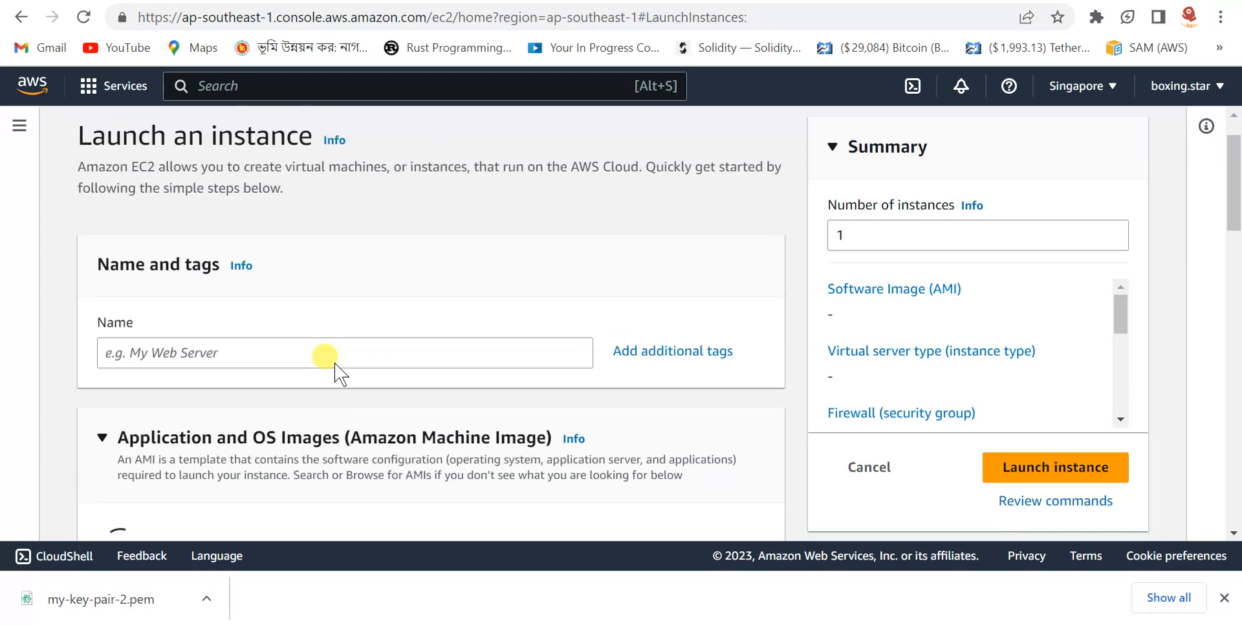
pyautogui.scroll(-2, 402, 307)
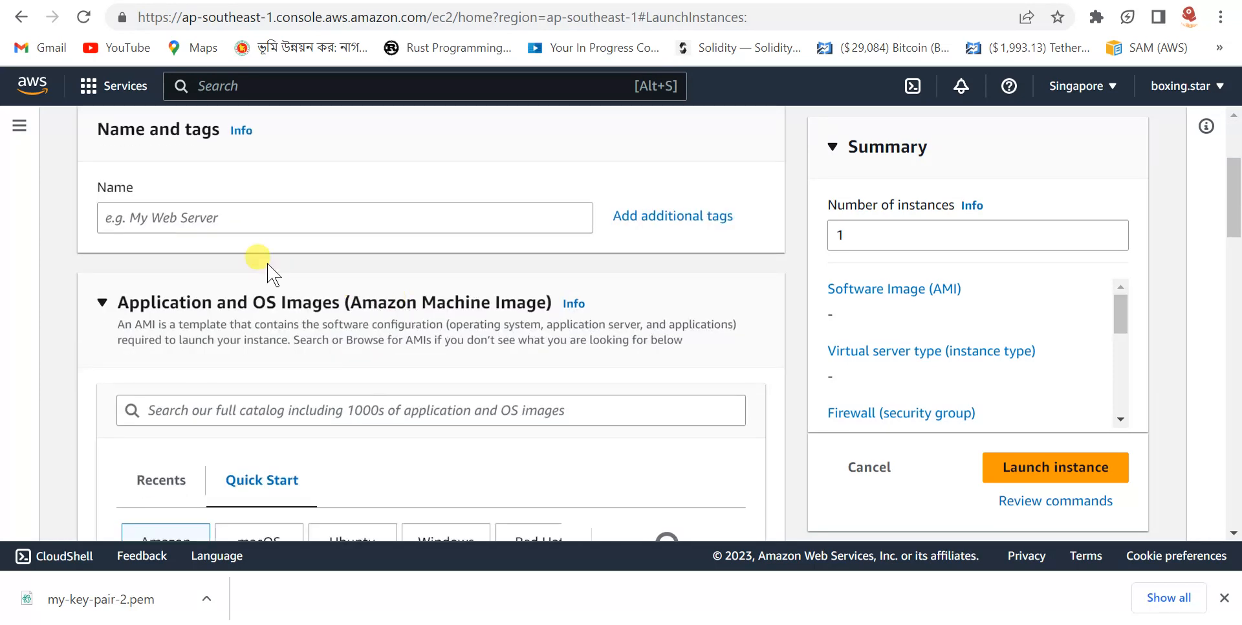
pyautogui.click(211, 218)
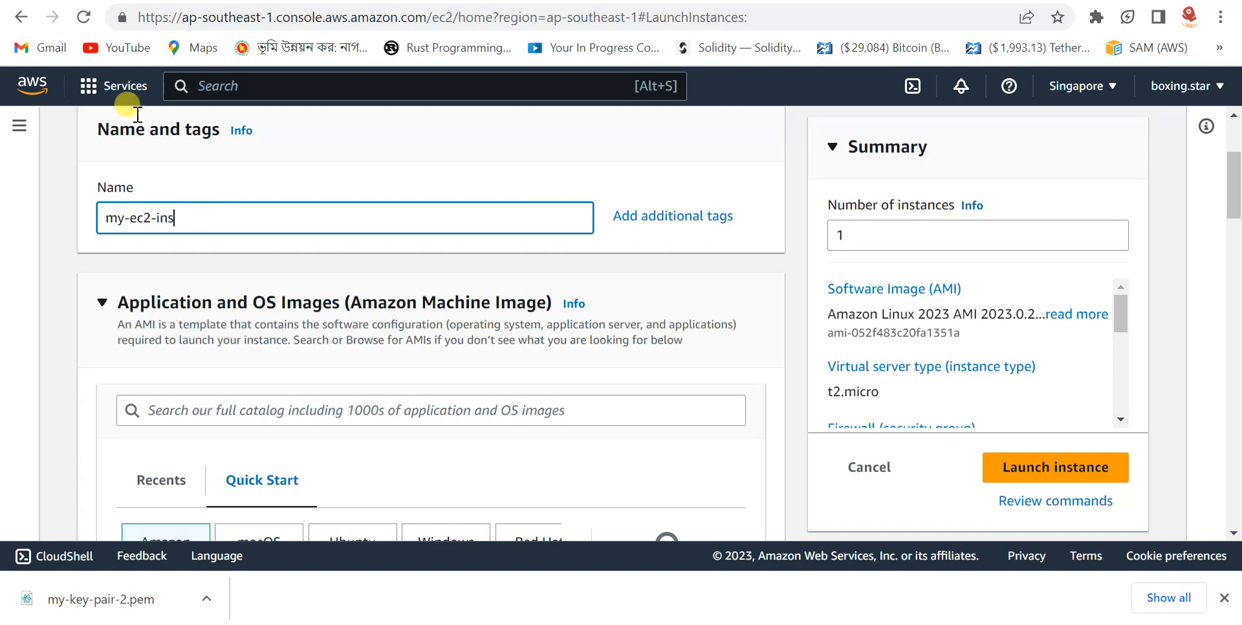
pyautogui.scroll(-1, 647, 298)
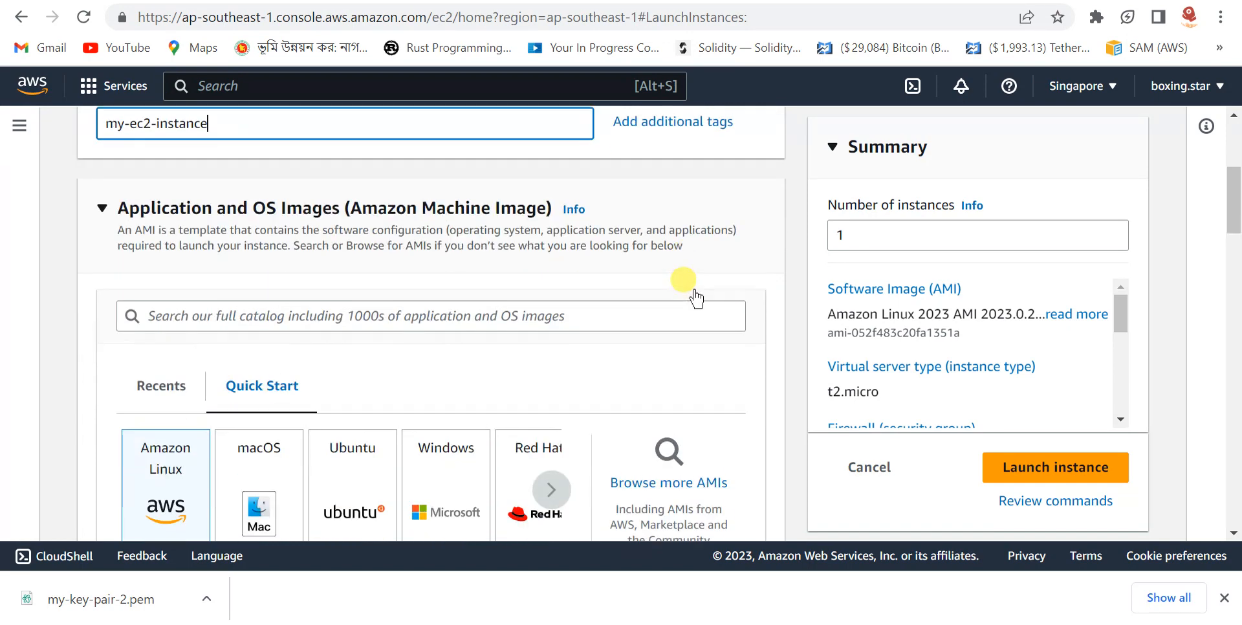
# Review the Amazon Machine Image, architecture and instance type settings for the new instance.
pyautogui.scroll(-3, 388, 316)
pyautogui.scroll(3, 291, 317)
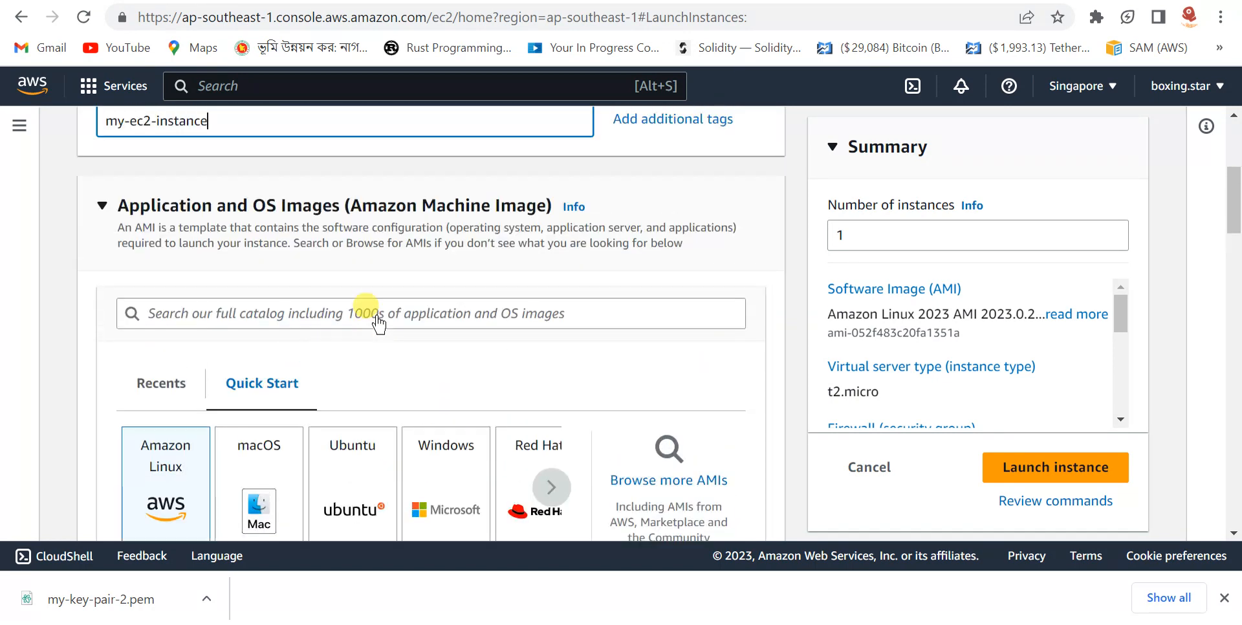
pyautogui.scroll(-3, 194, 320)
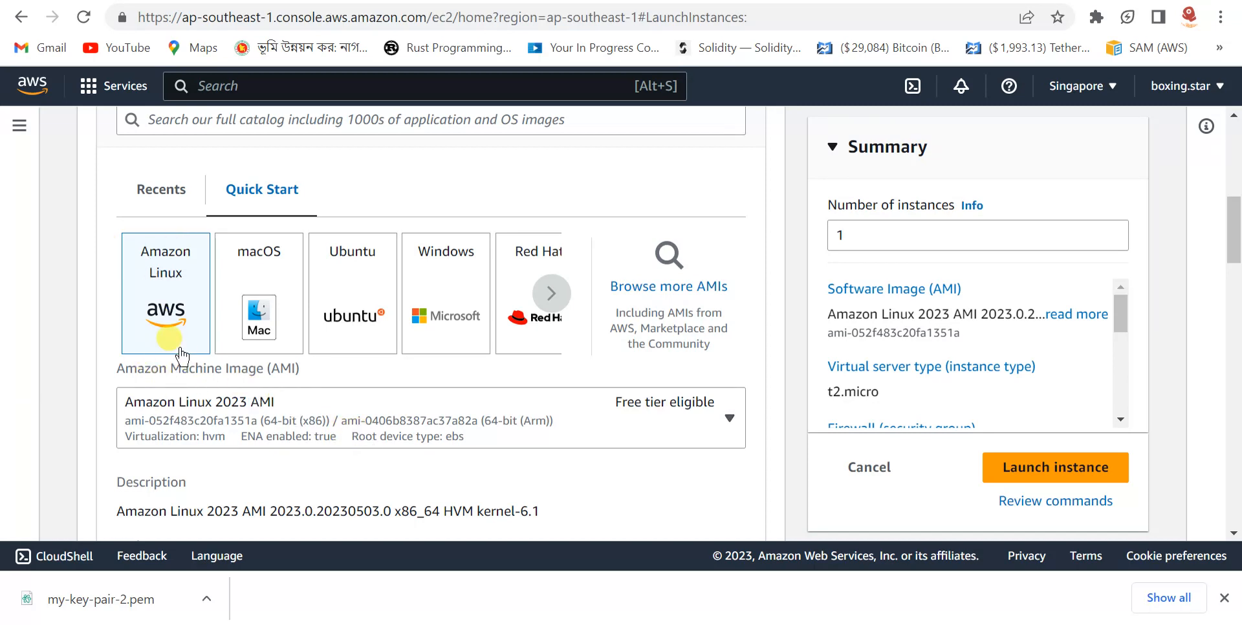
pyautogui.scroll(-1, 471, 371)
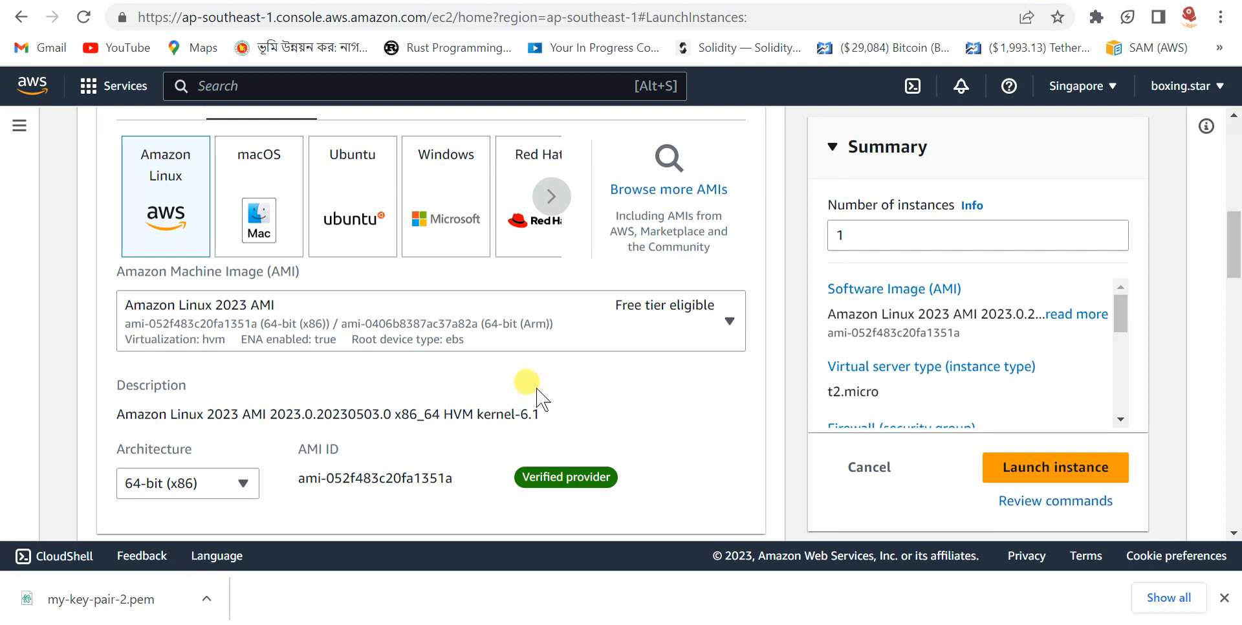
pyautogui.scroll(-1, 384, 372)
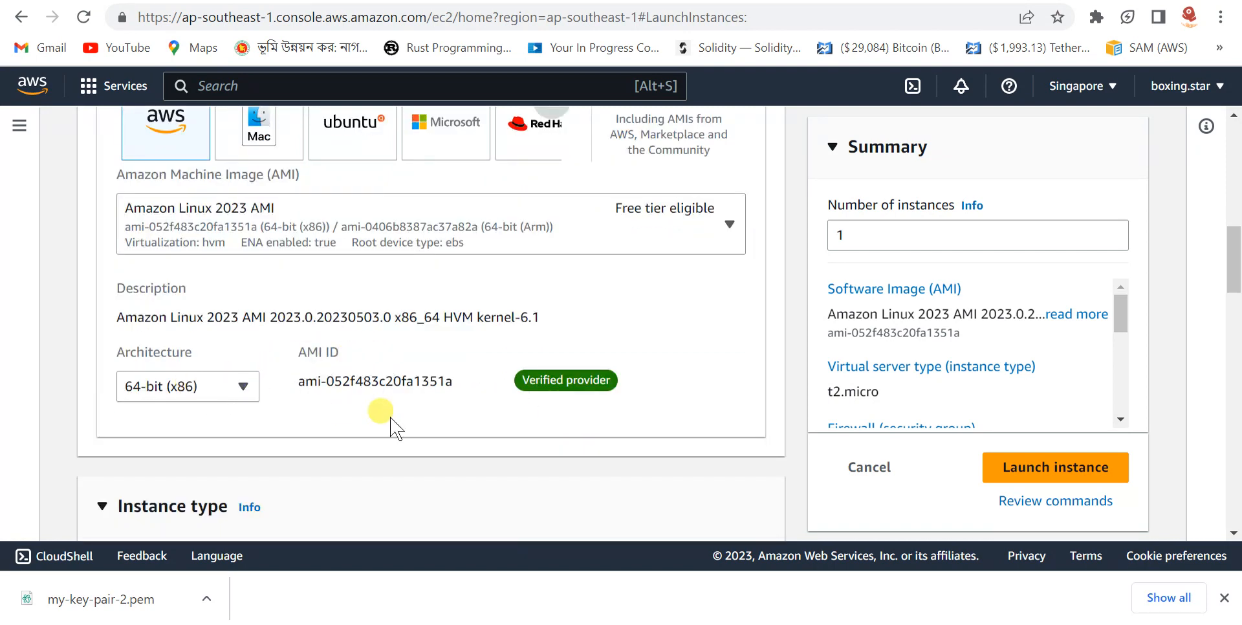
pyautogui.scroll(-2, 391, 418)
pyautogui.scroll(-1, 347, 405)
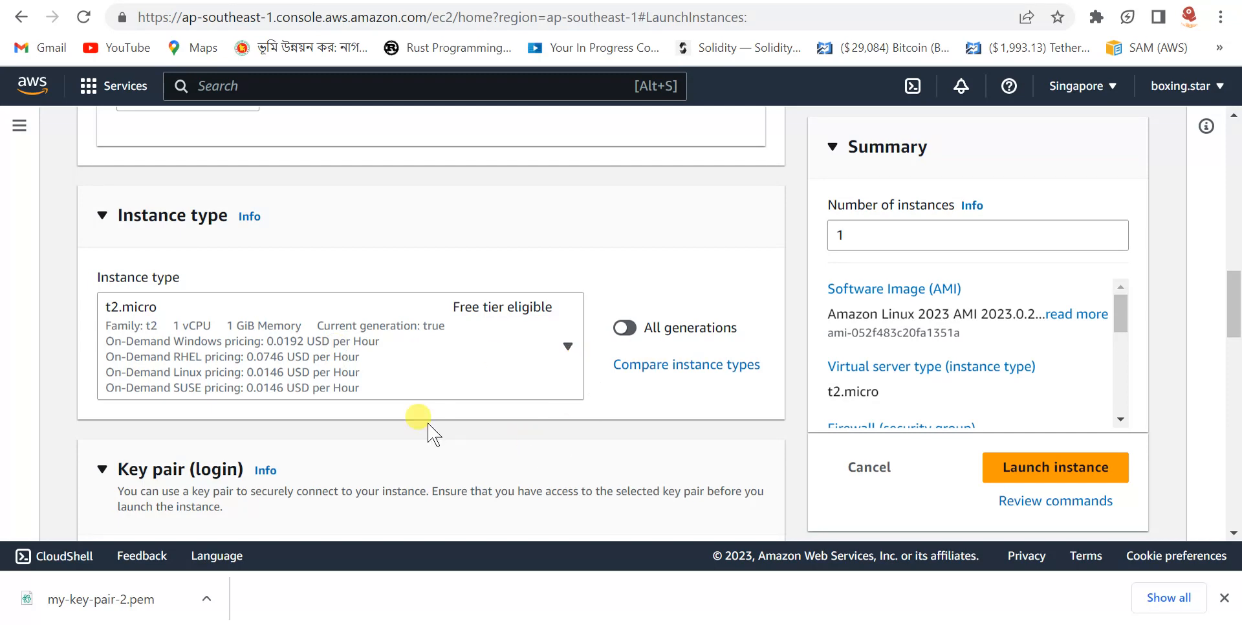
# Choose my-key-pair-2 as the login key pair for the new instance.
pyautogui.scroll(-1, 491, 417)
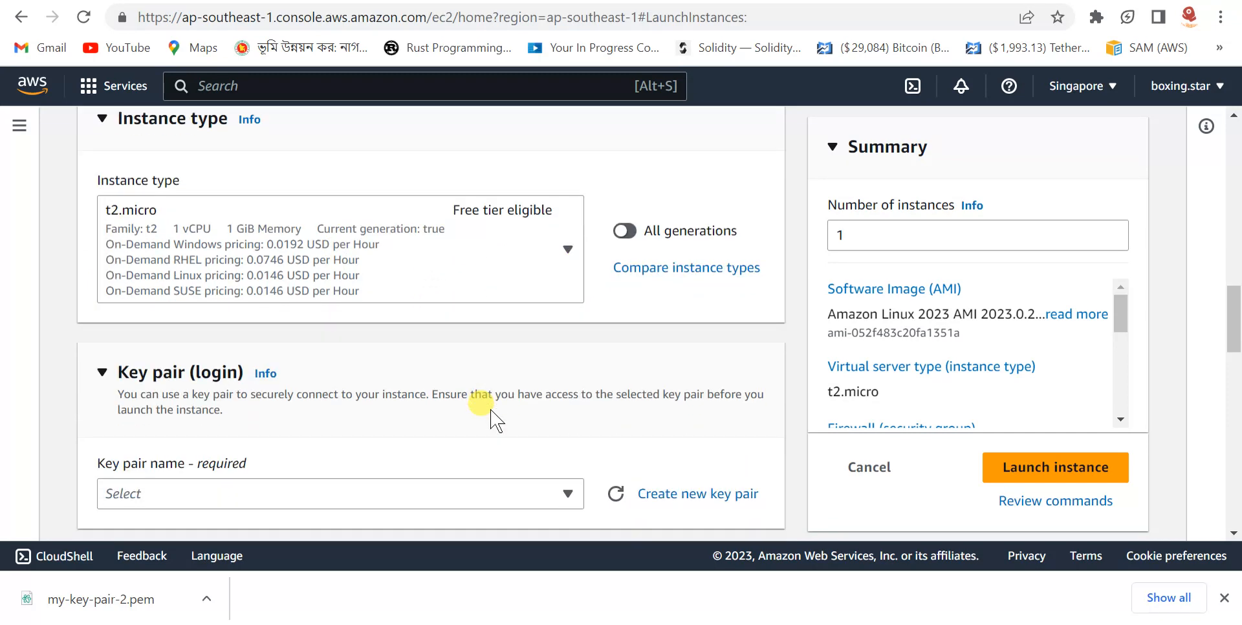
pyautogui.scroll(-1, 401, 408)
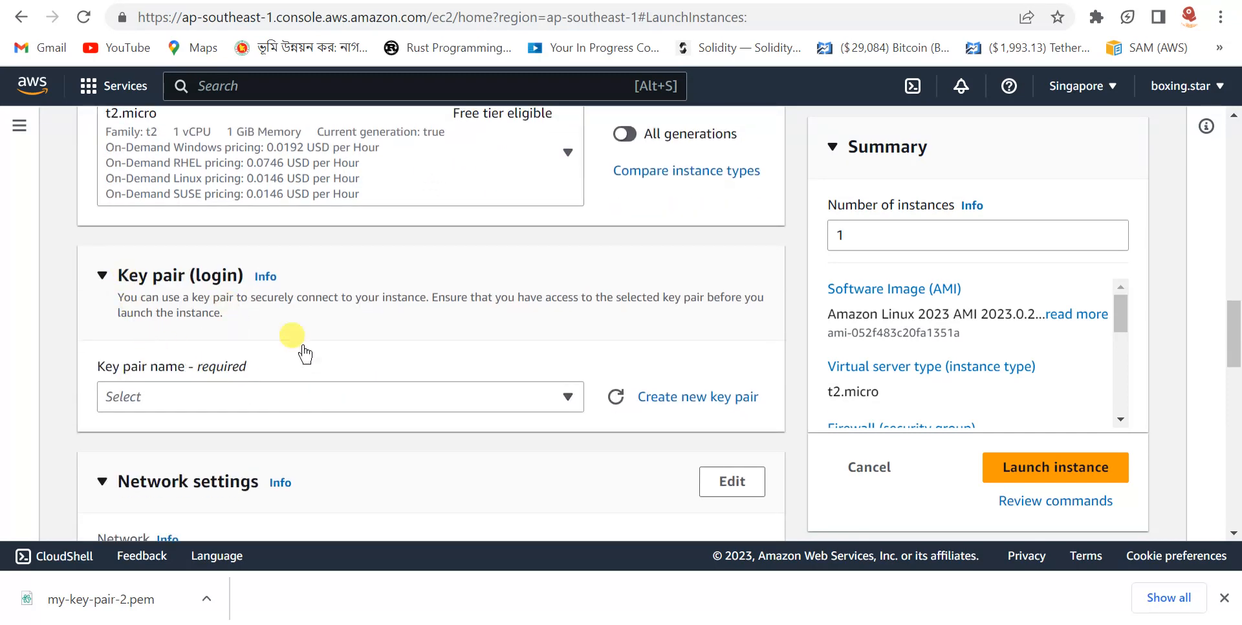
pyautogui.click(312, 391)
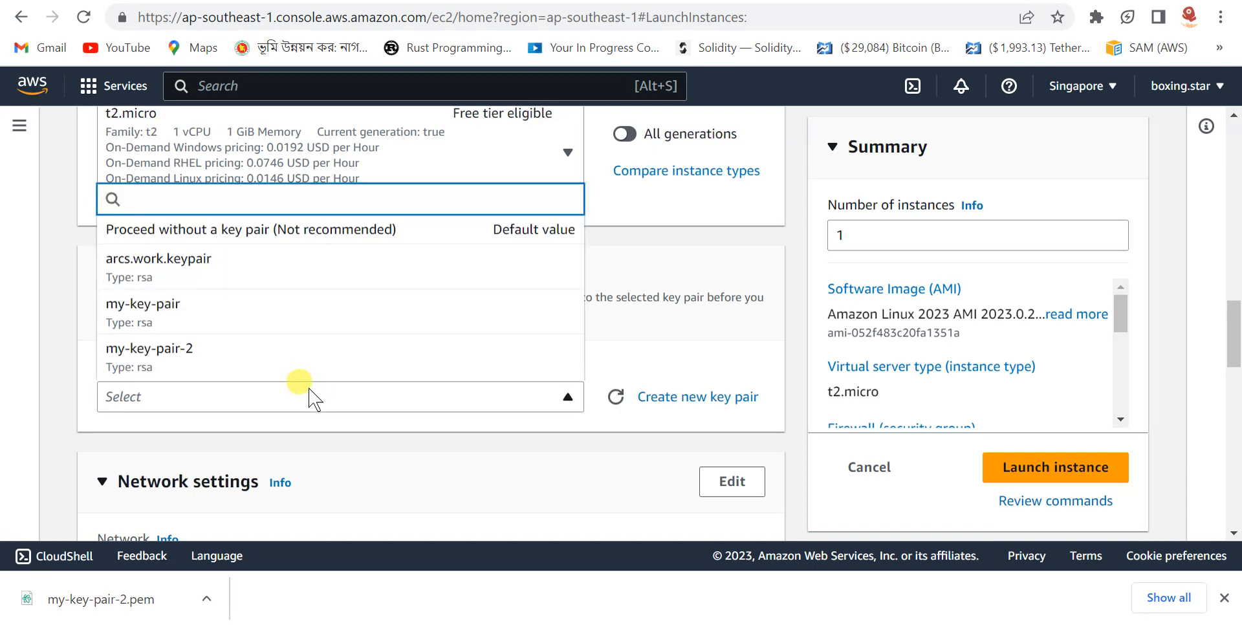
pyautogui.click(194, 353)
# Assign the existing security group my-security-group to the new instance in its network settings.
pyautogui.scroll(-4, 407, 369)
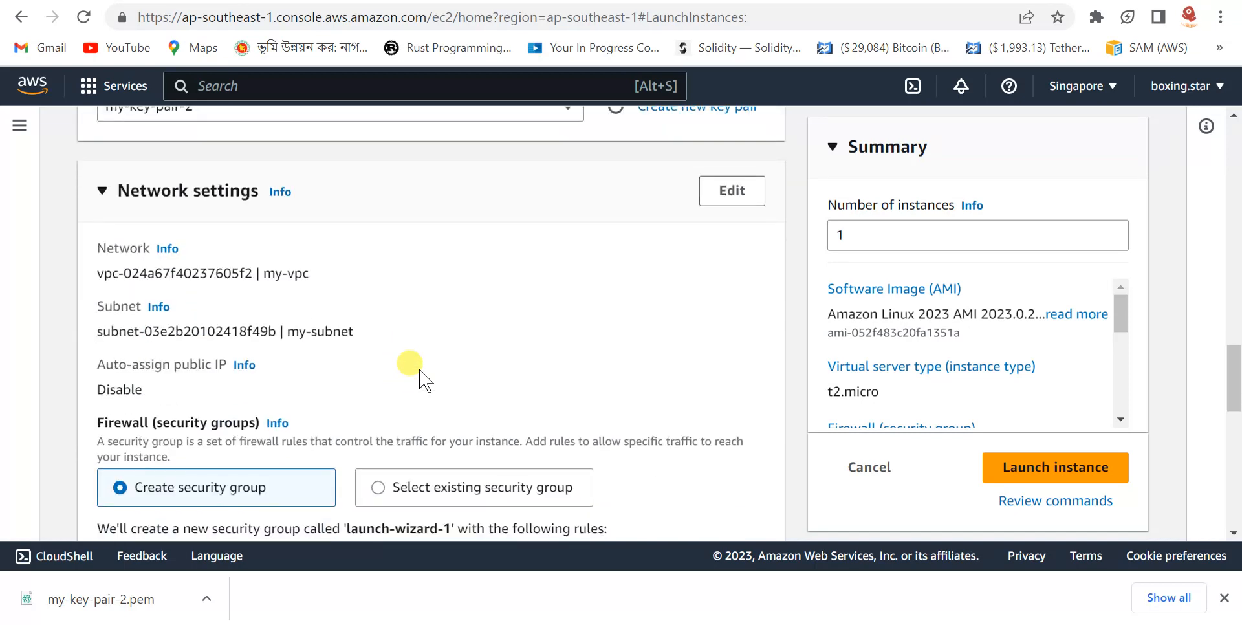
pyautogui.scroll(-3, 414, 375)
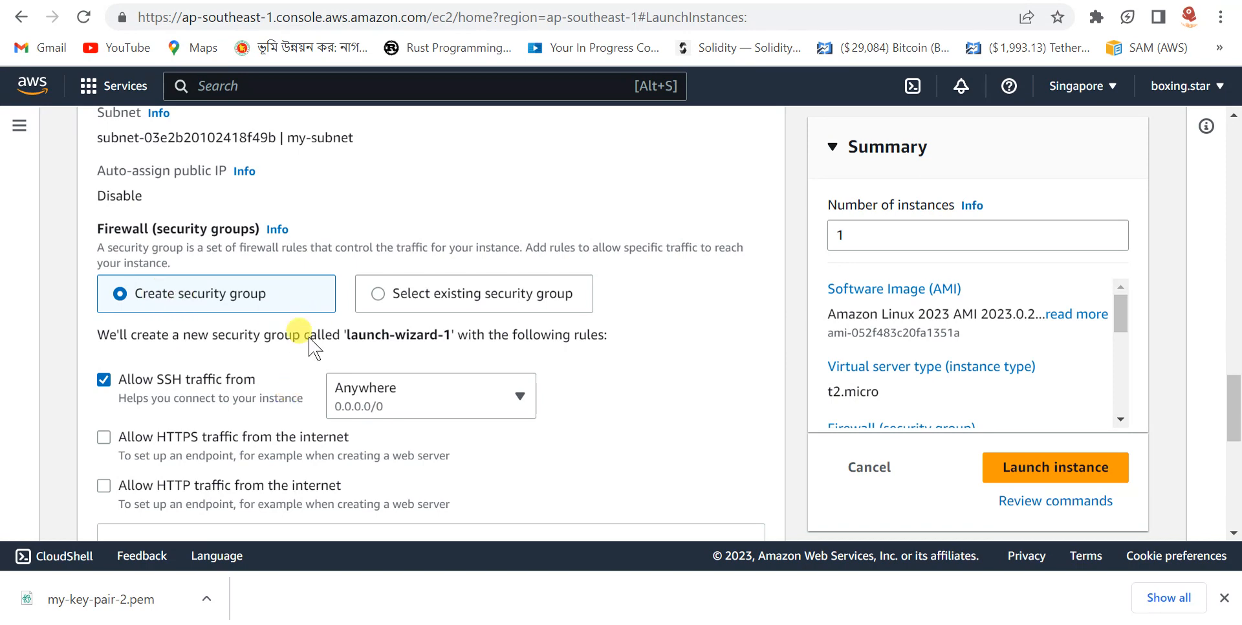
pyautogui.click(417, 296)
pyautogui.scroll(-2, 507, 355)
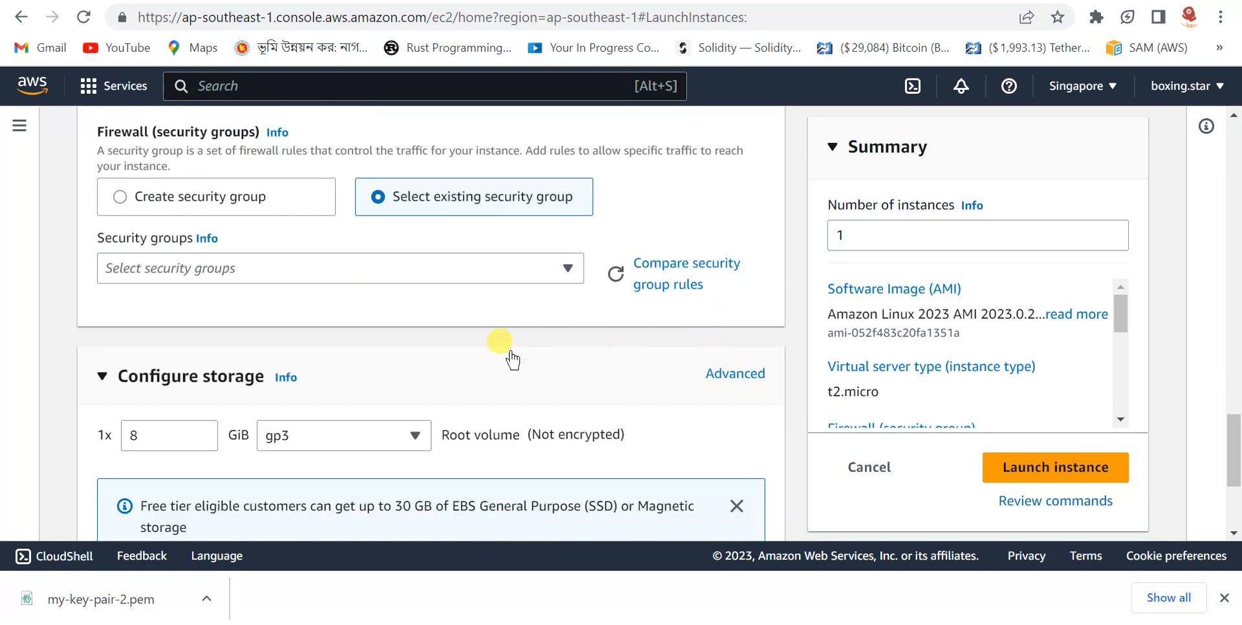
pyautogui.click(295, 268)
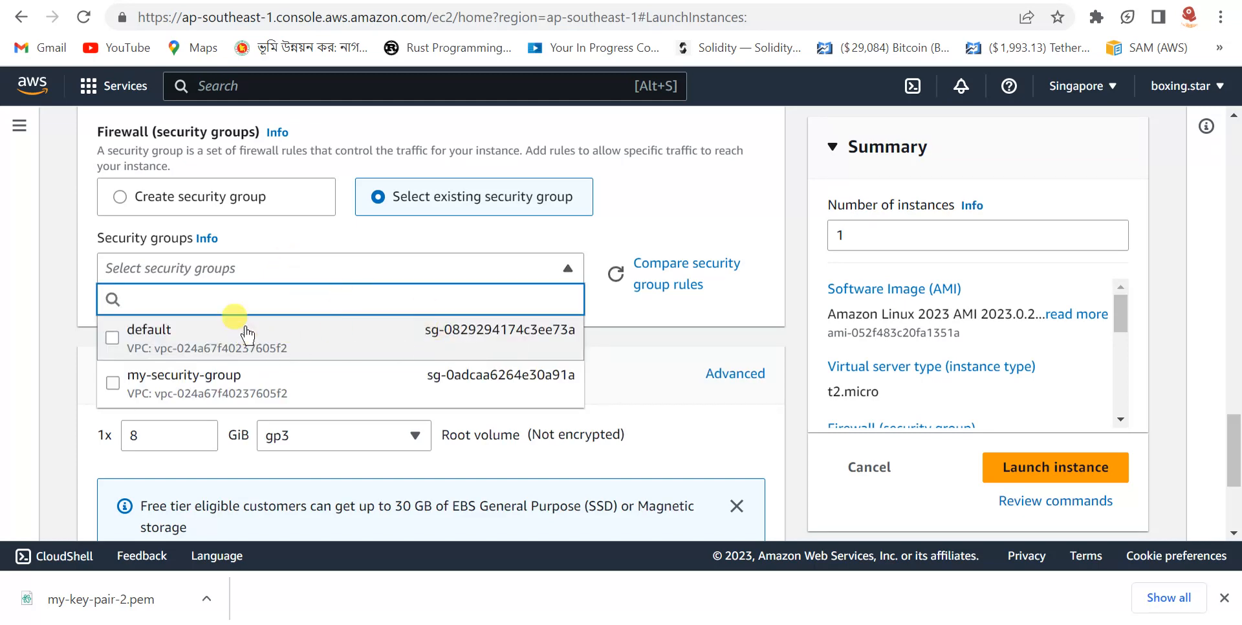
pyautogui.scroll(-3, 339, 382)
pyautogui.scroll(3, 389, 372)
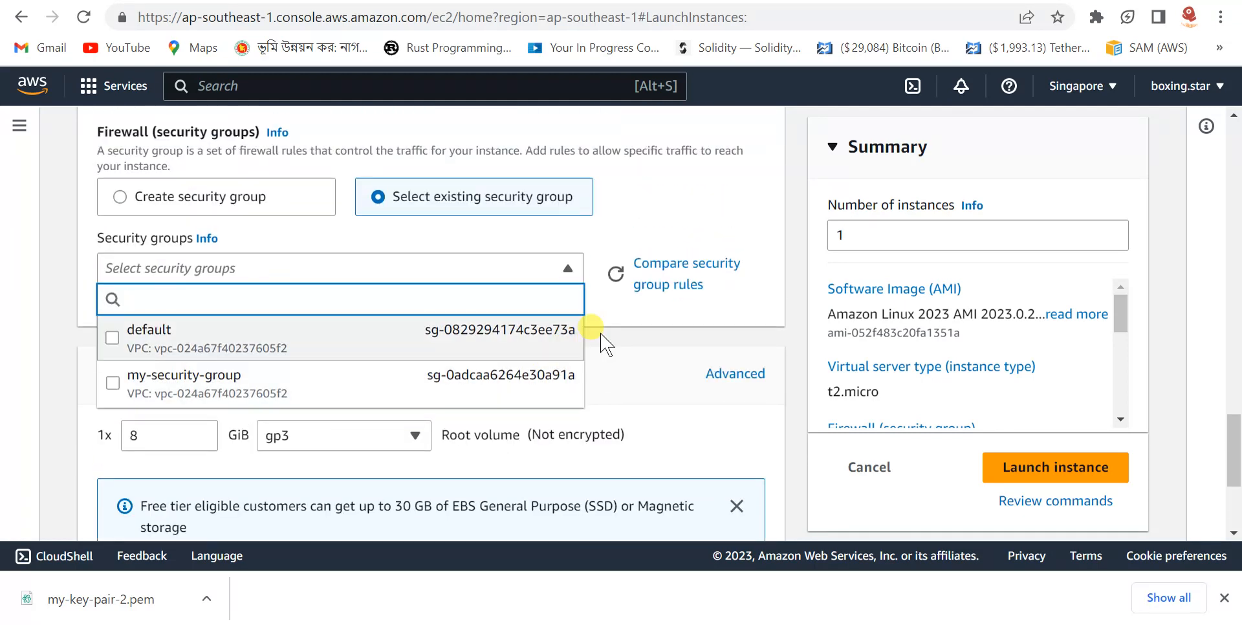
pyautogui.click(213, 388)
# Keep the default storage configuration and launch the instance.
pyautogui.scroll(-3, 569, 343)
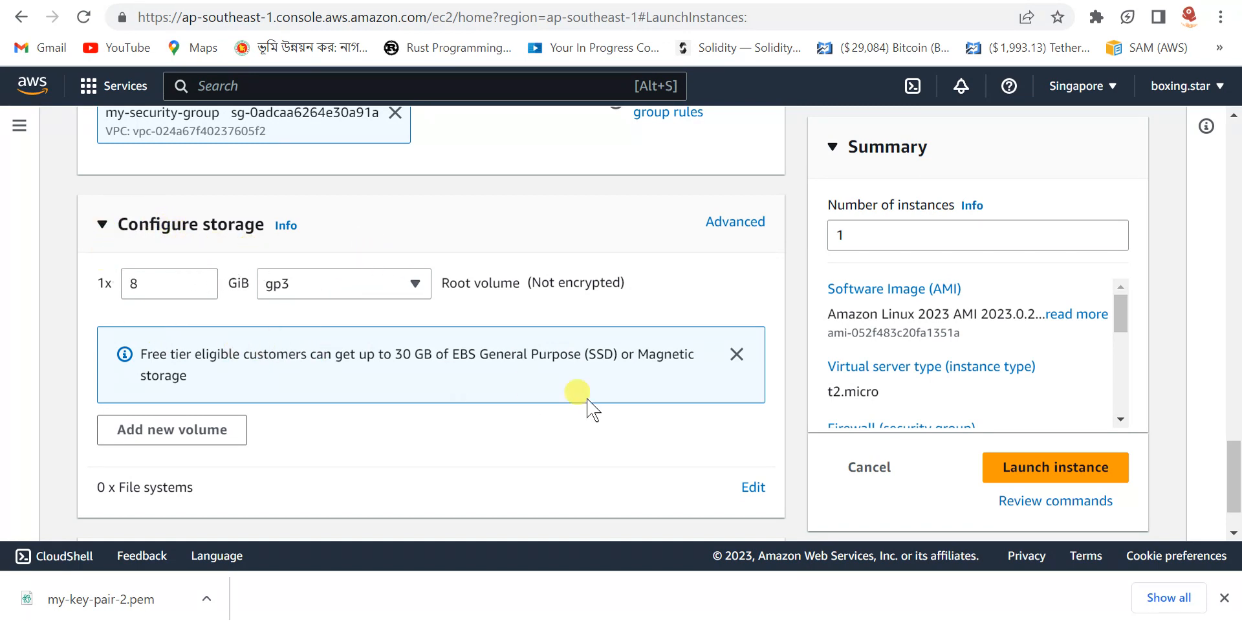
pyautogui.scroll(-1, 528, 333)
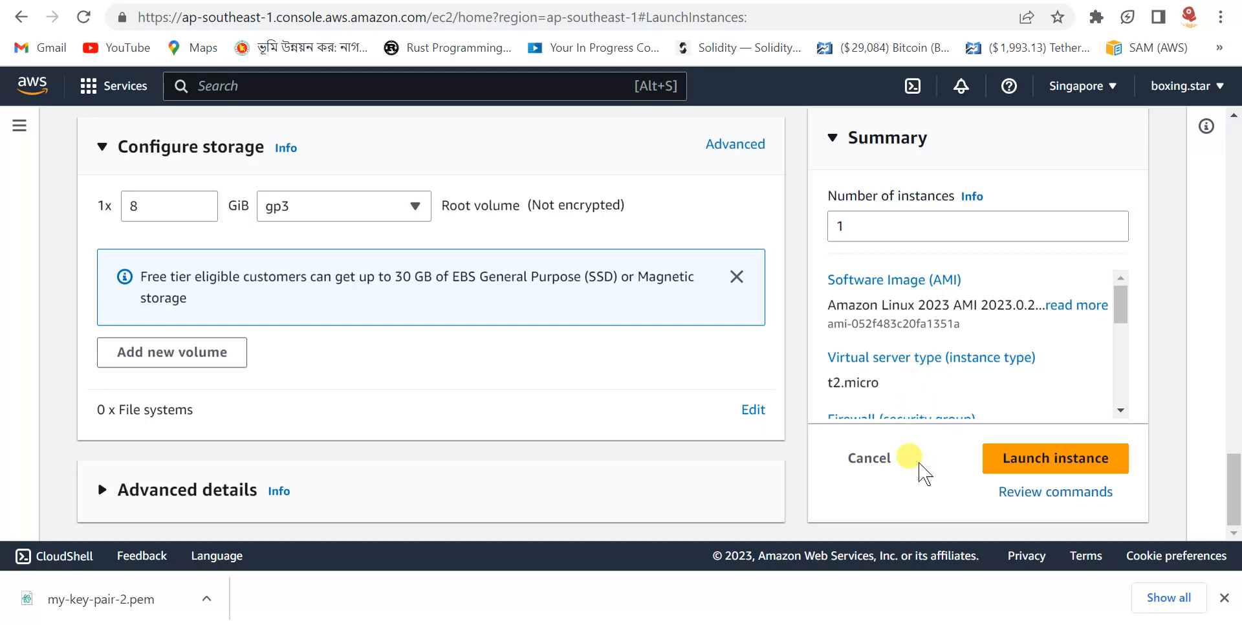
pyautogui.click(1100, 453)
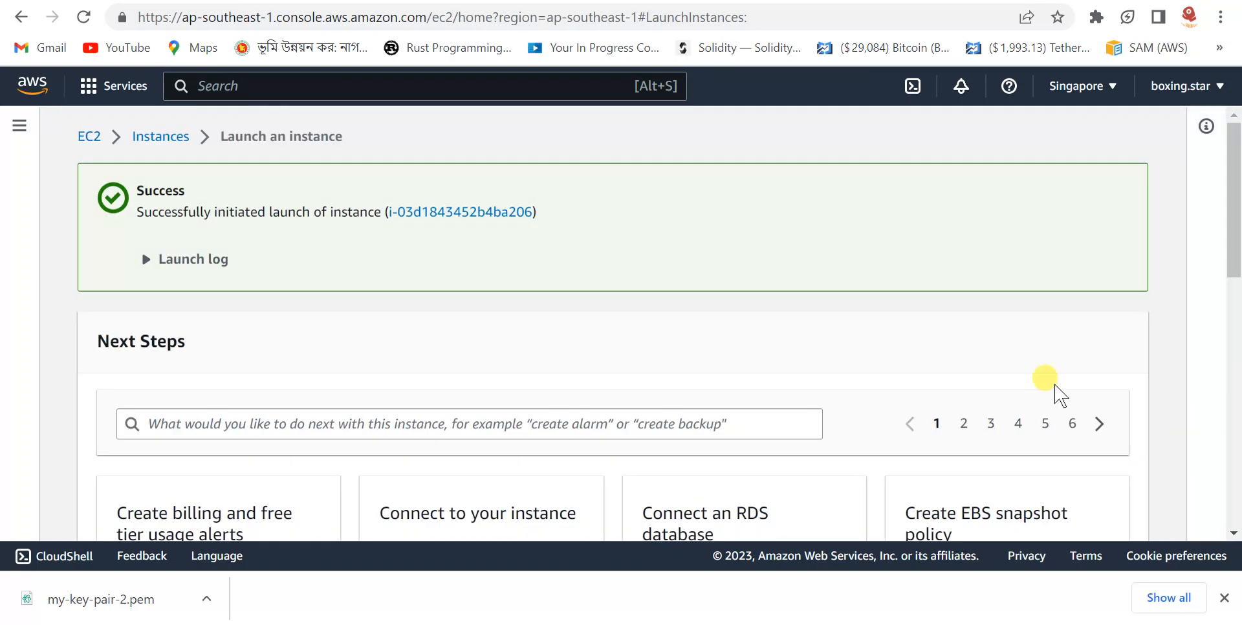
# Go to the instances list and check the state of the newly launched my-ec2-instance.
pyautogui.click(136, 137)
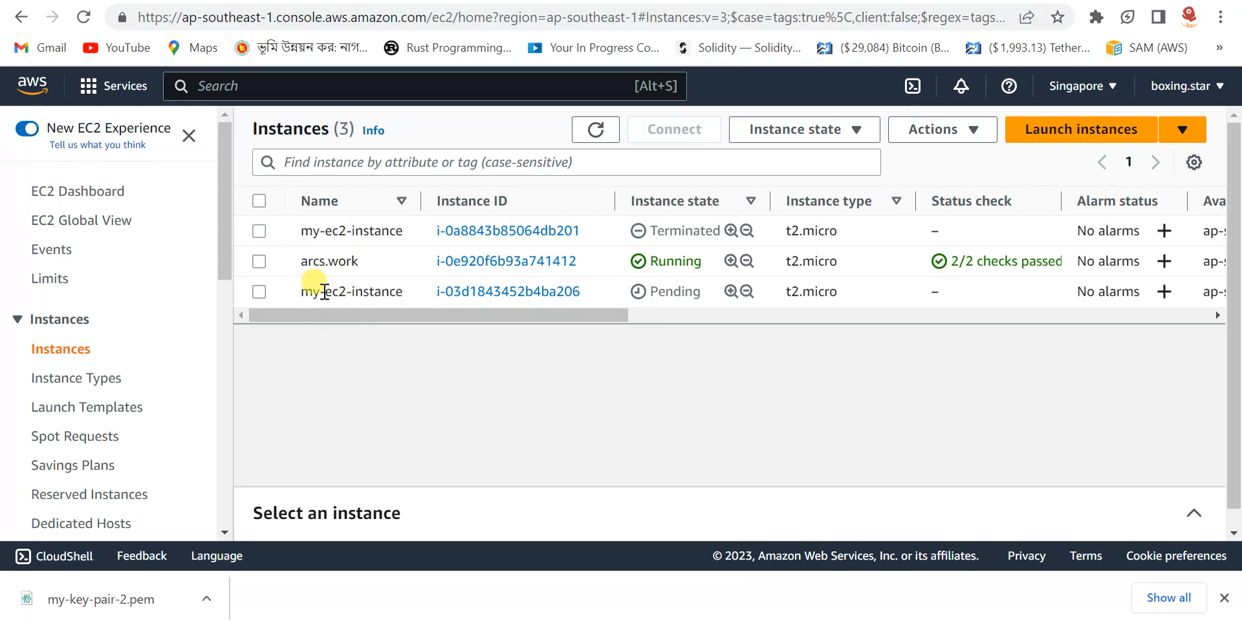
pyautogui.doubleClick(652, 289)
pyautogui.click(601, 304)
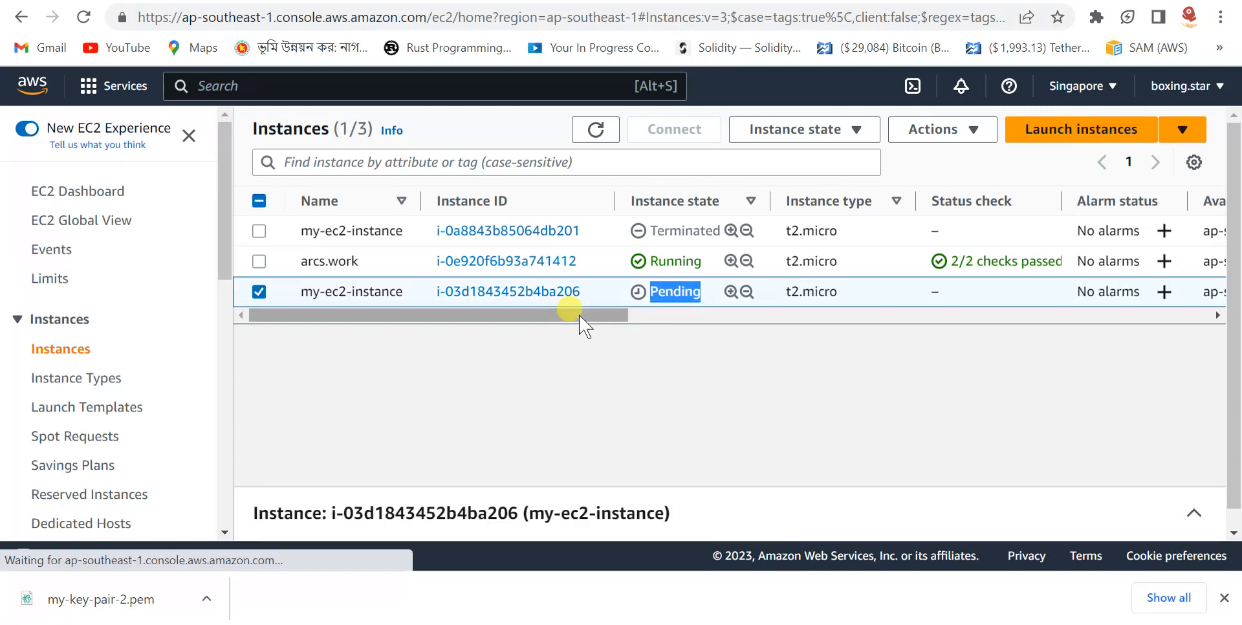
pyautogui.moveTo(582, 313)
pyautogui.mouseDown()
pyautogui.moveTo(640, 327)
pyautogui.moveTo(854, 323)
pyautogui.moveTo(560, 323)
pyautogui.mouseUp()
pyautogui.click(640, 355)
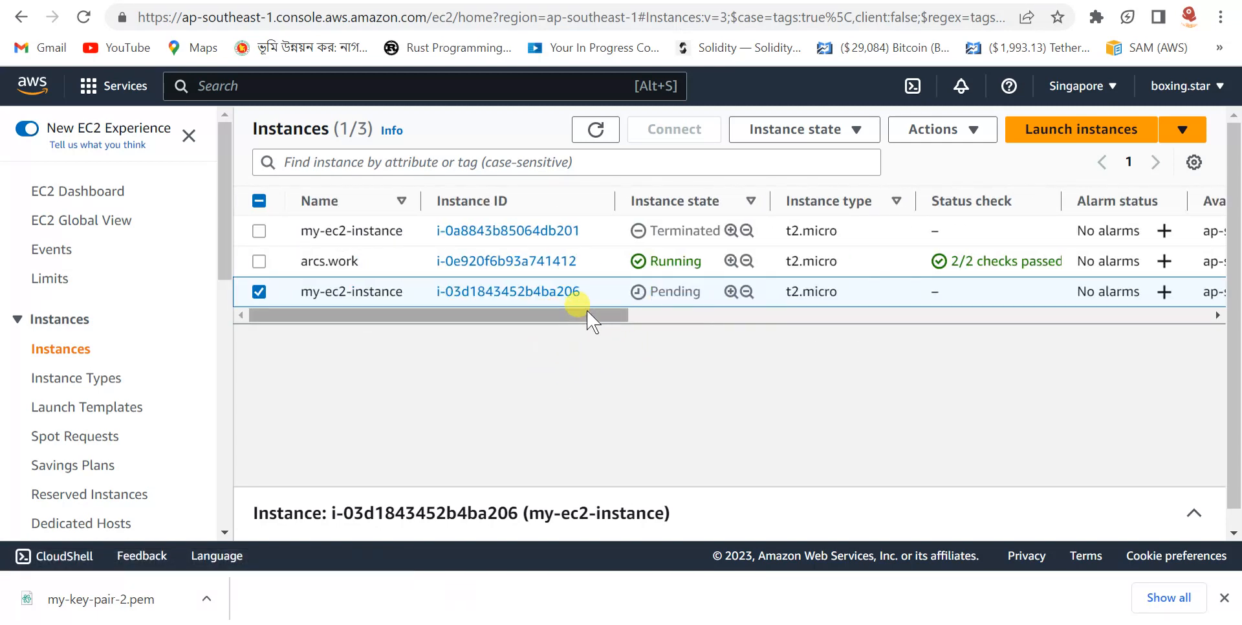
pyautogui.moveTo(588, 314); pyautogui.dragTo(532, 324)
# Open the summary of the newly launched my-ec2-instance and check its public IPv4 address, VPC and subnet details.
pyautogui.click(498, 290)
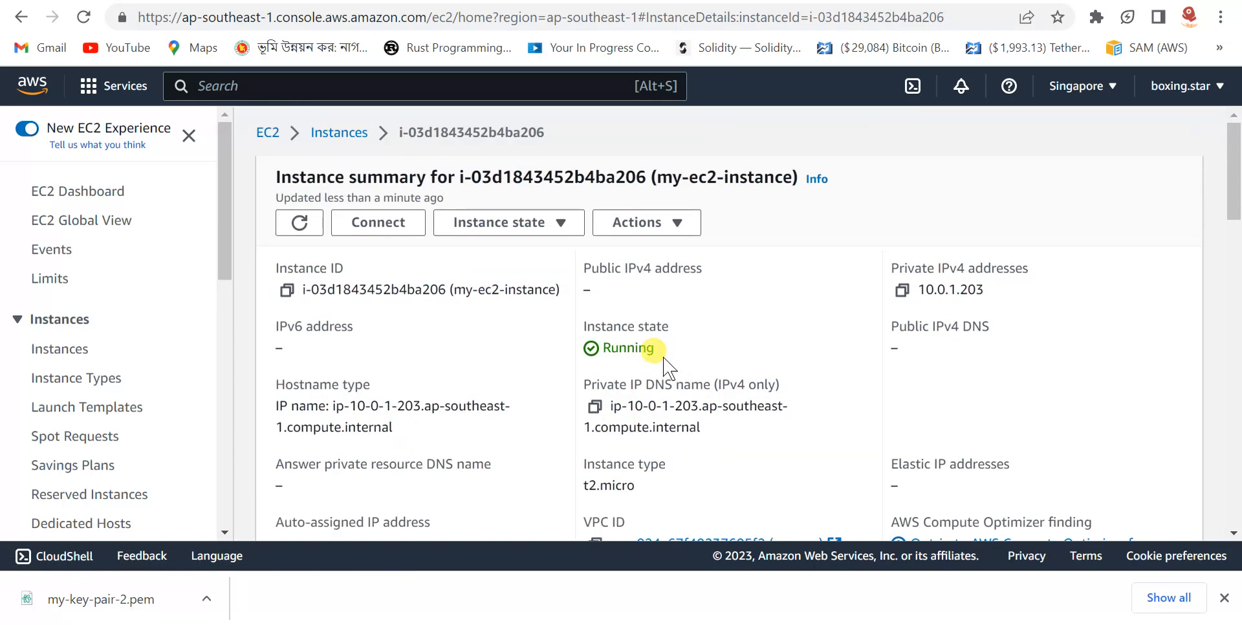
pyautogui.scroll(-2, 494, 356)
pyautogui.scroll(2, 493, 356)
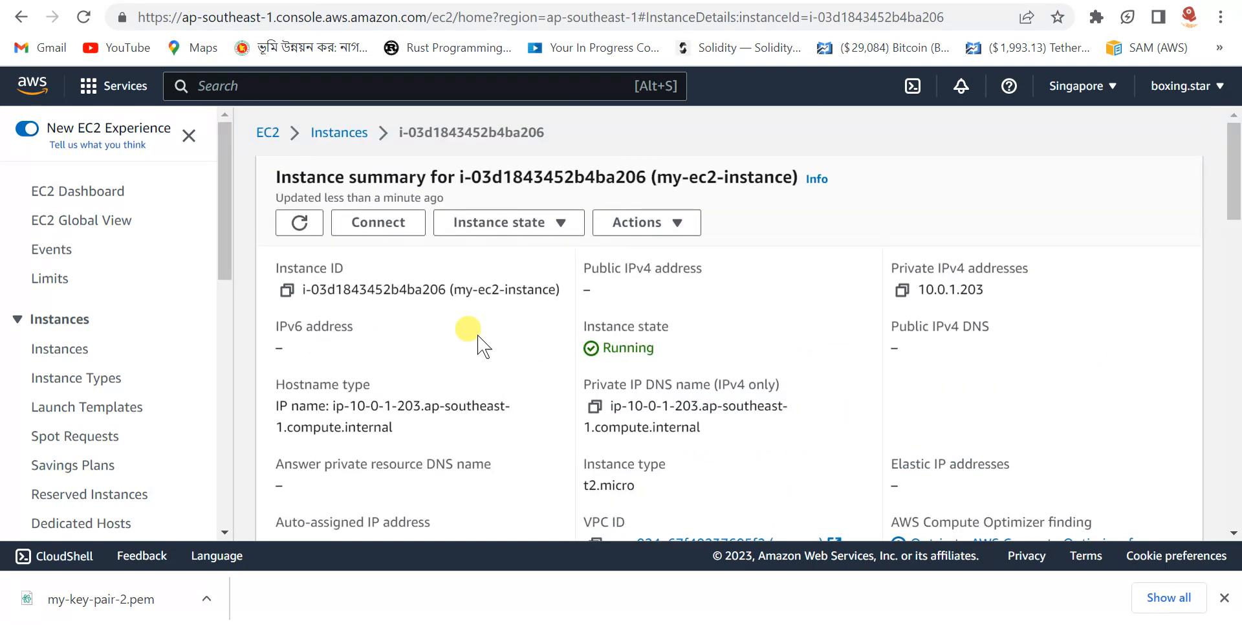
pyautogui.tripleClick(592, 272)
pyautogui.click(656, 323)
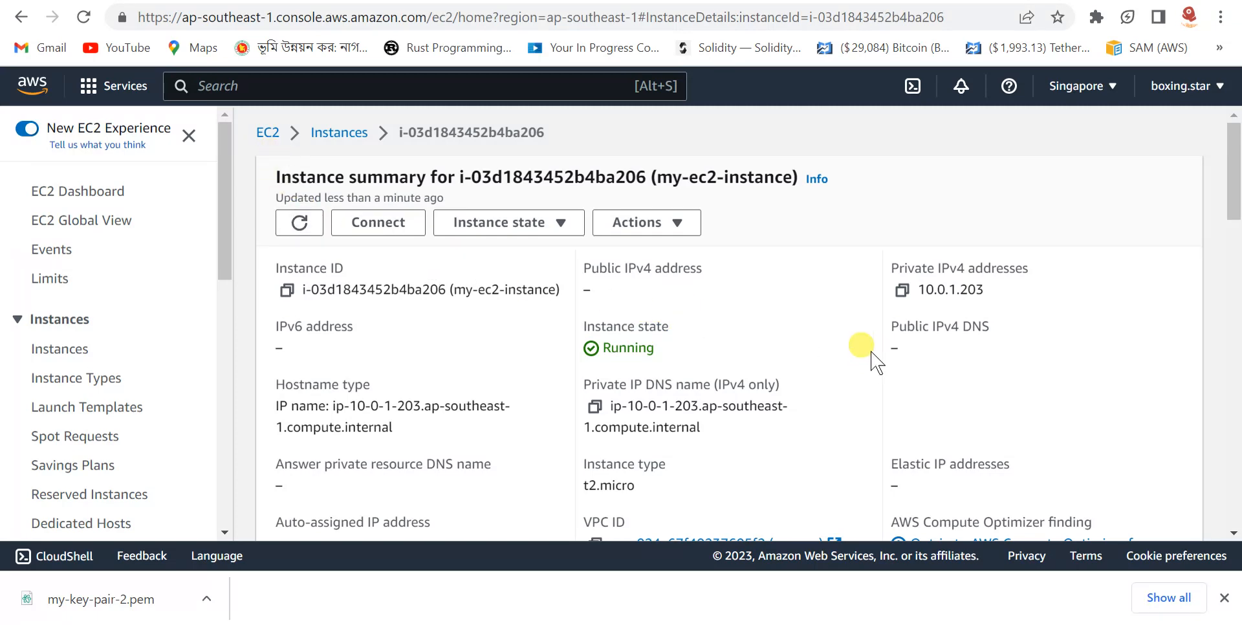
pyautogui.scroll(-3, 770, 352)
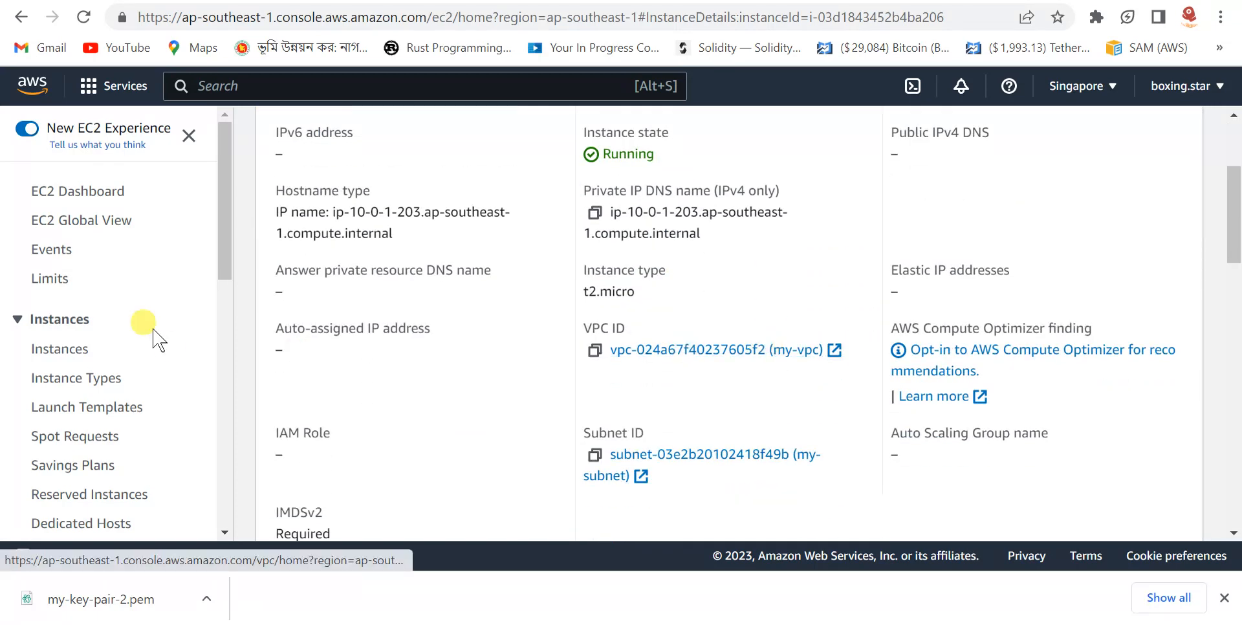
pyautogui.scroll(-1, 147, 352)
pyautogui.scroll(1, 147, 352)
# Search for the VPC Subnet feature and open the settings of my-subnet for editing.
pyautogui.click(220, 81)
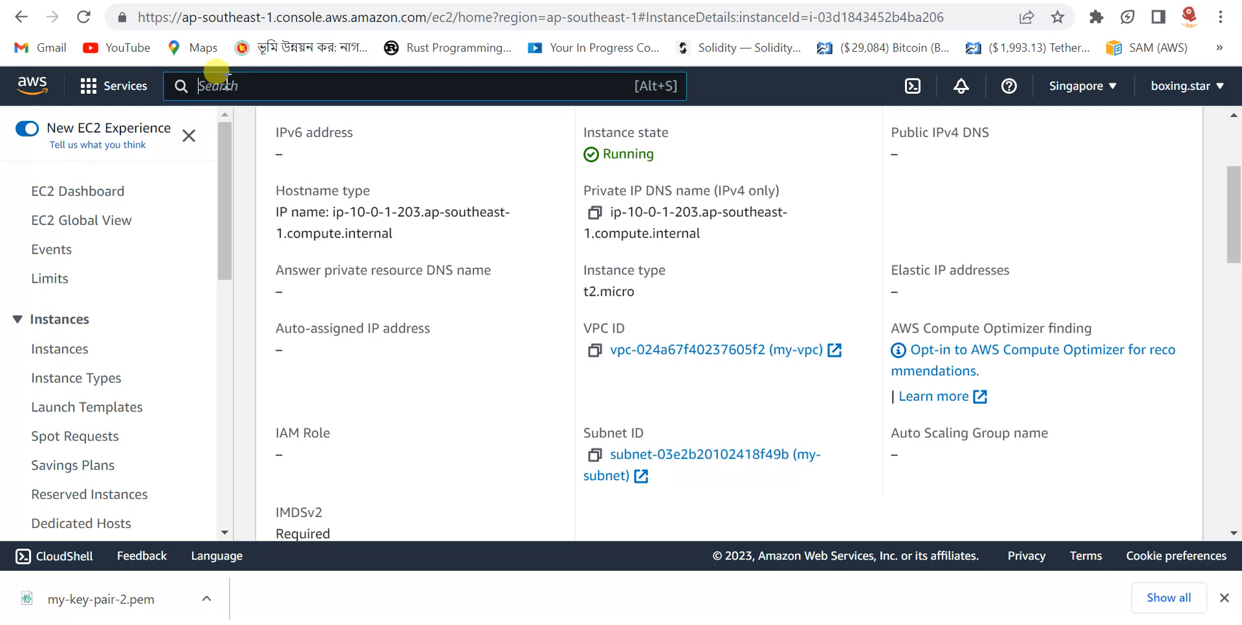
pyautogui.write('subnet')
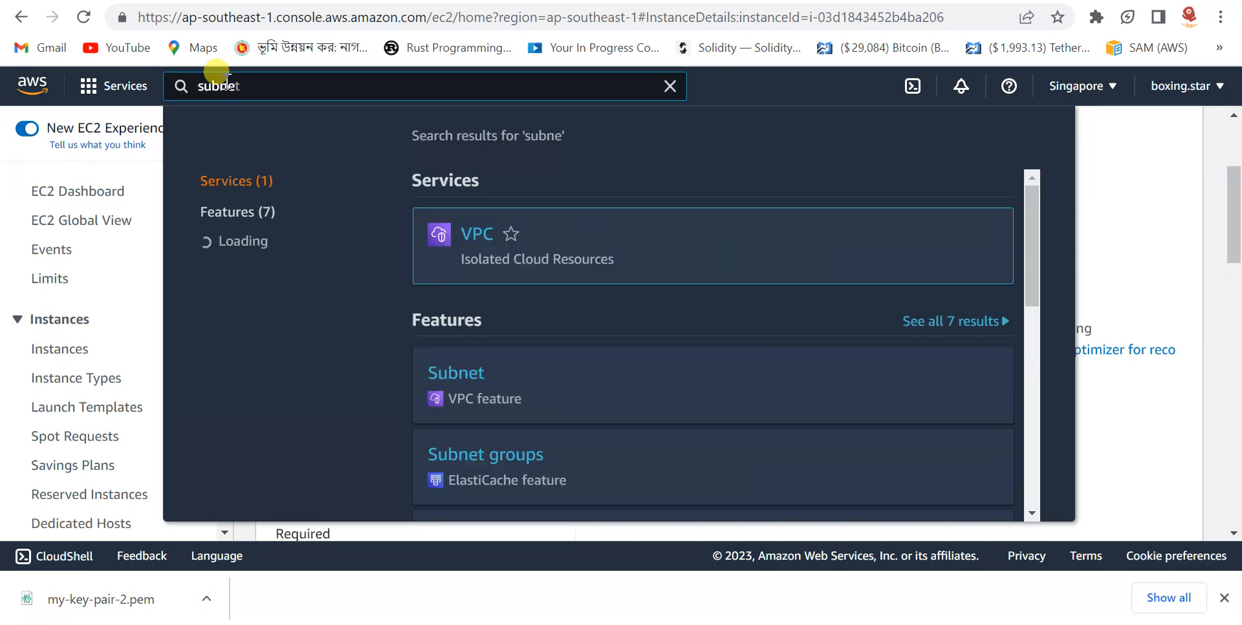
pyautogui.click(458, 376)
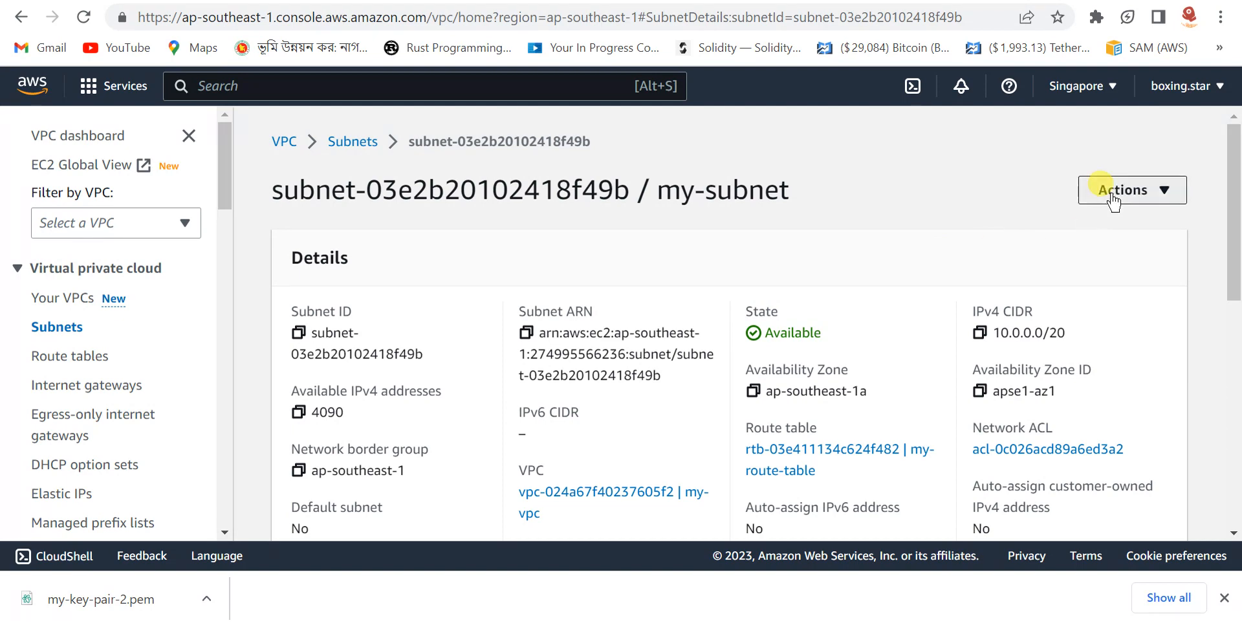
pyautogui.click(1112, 200)
pyautogui.click(1035, 248)
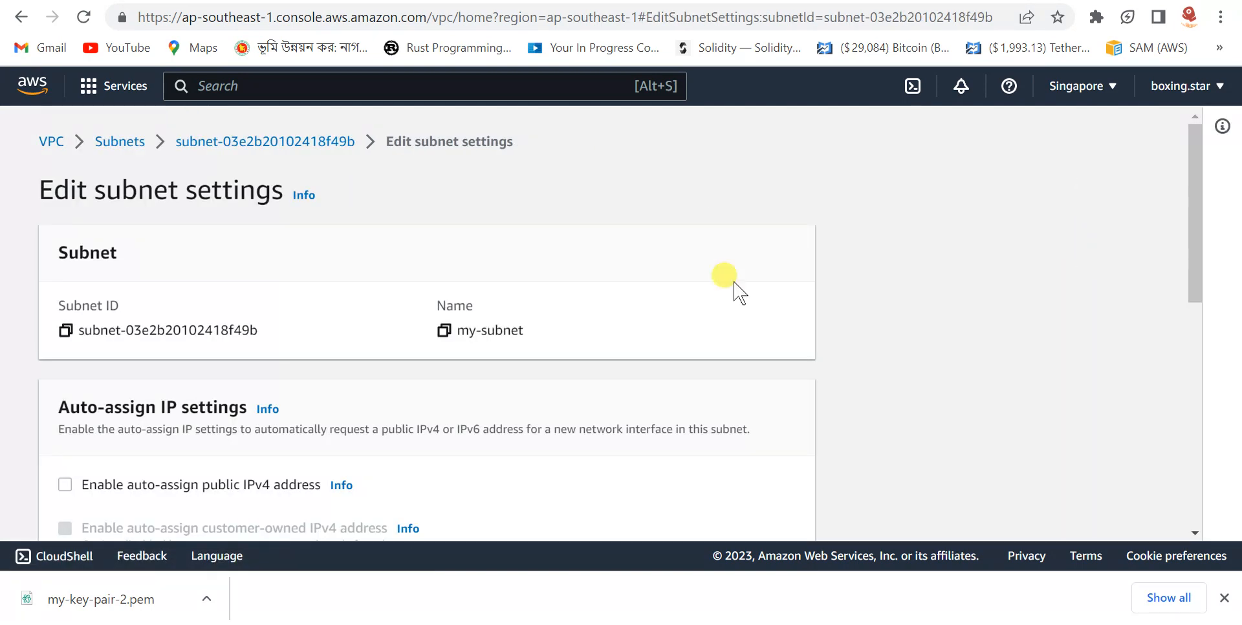
# Enable auto-assign public IPv4 address for my-subnet and save the subnet settings.
pyautogui.scroll(-4, 740, 292)
pyautogui.scroll(1, 78, 221)
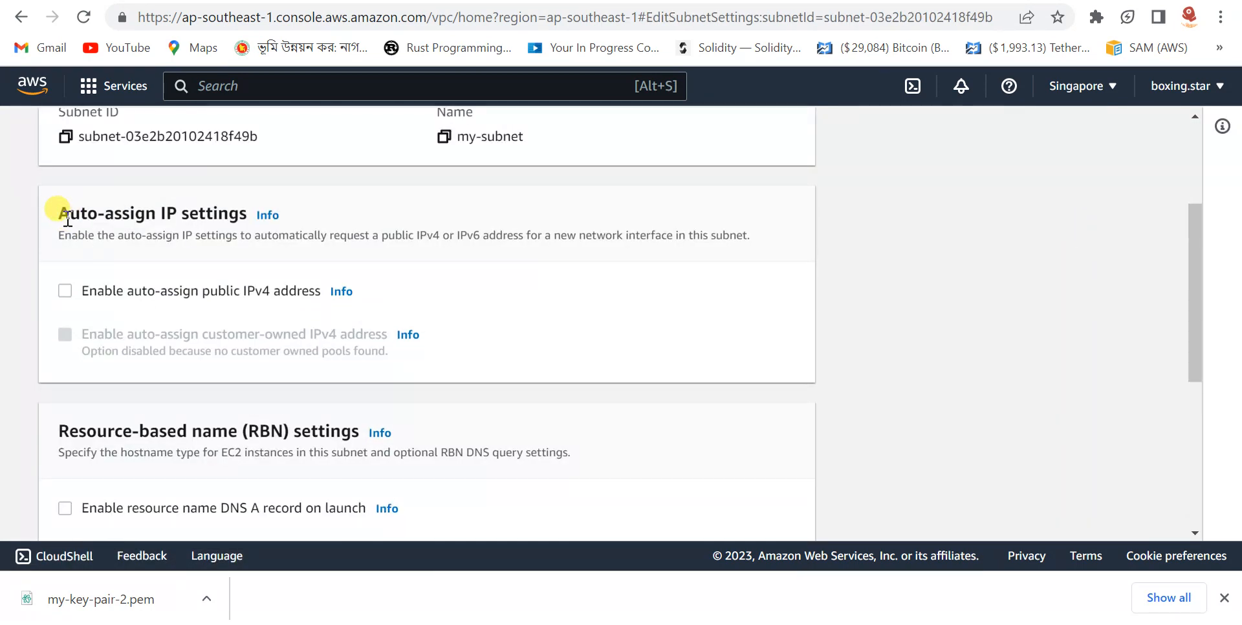
pyautogui.moveTo(58, 215); pyautogui.dragTo(223, 212)
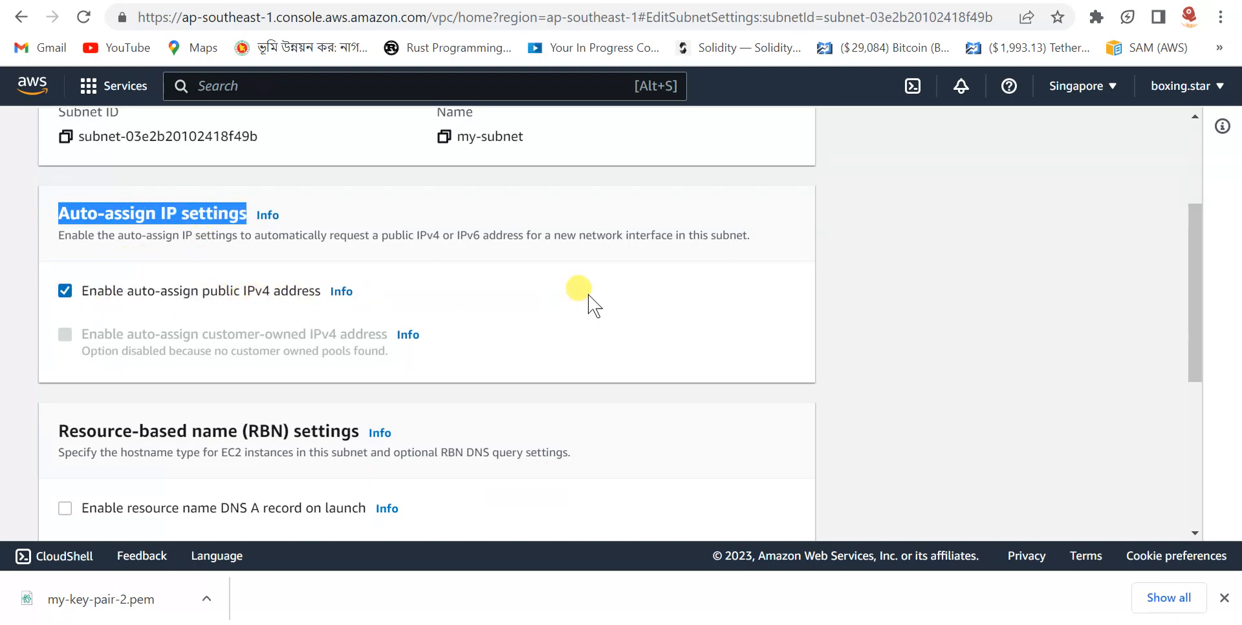
pyautogui.scroll(-5, 589, 301)
pyautogui.click(759, 507)
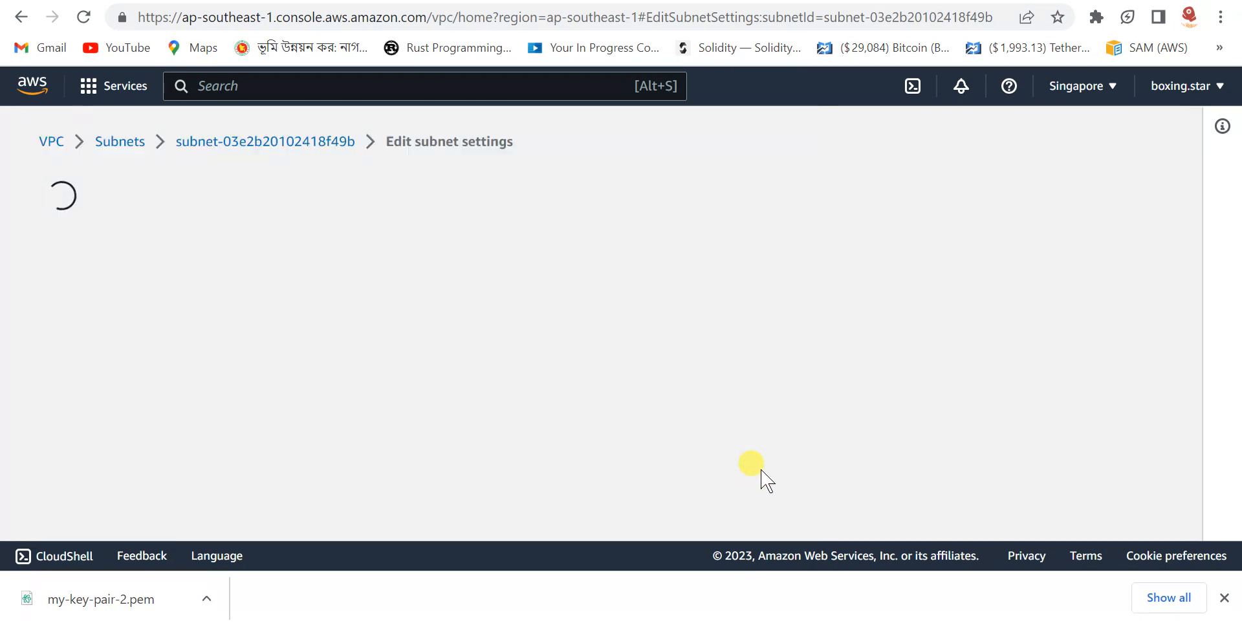
pyautogui.scroll(-3, 822, 317)
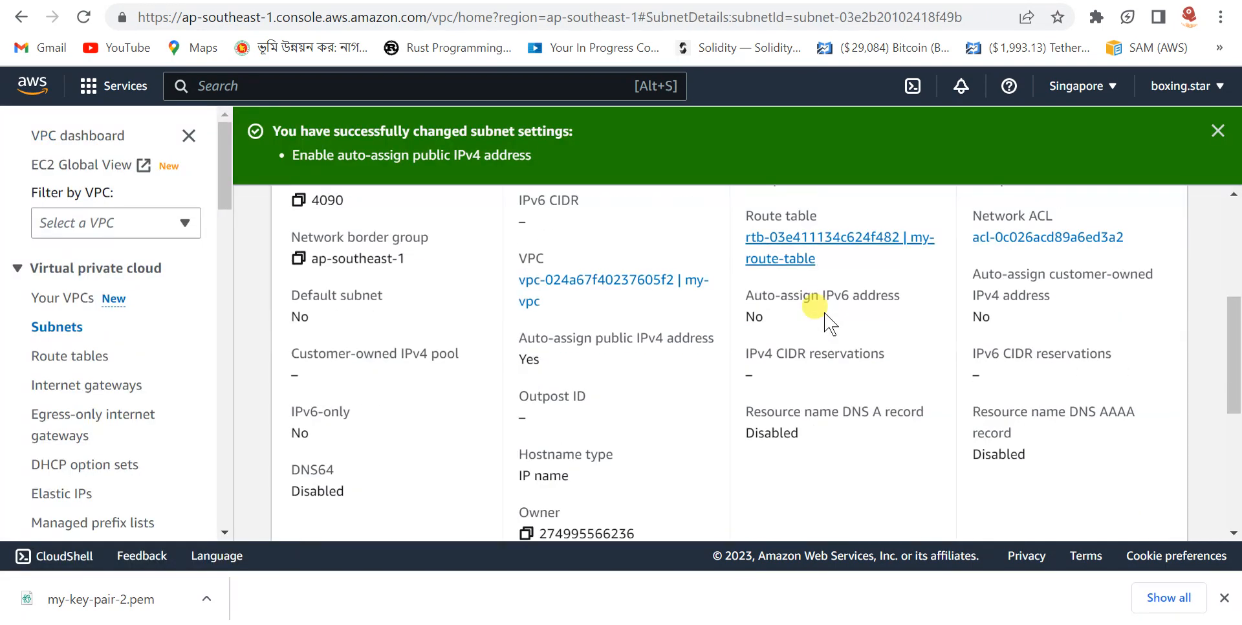
# Switch to the EC2 service, list its running instances and select my-ec2-instance.
pyautogui.click(270, 84)
pyautogui.write('ec')
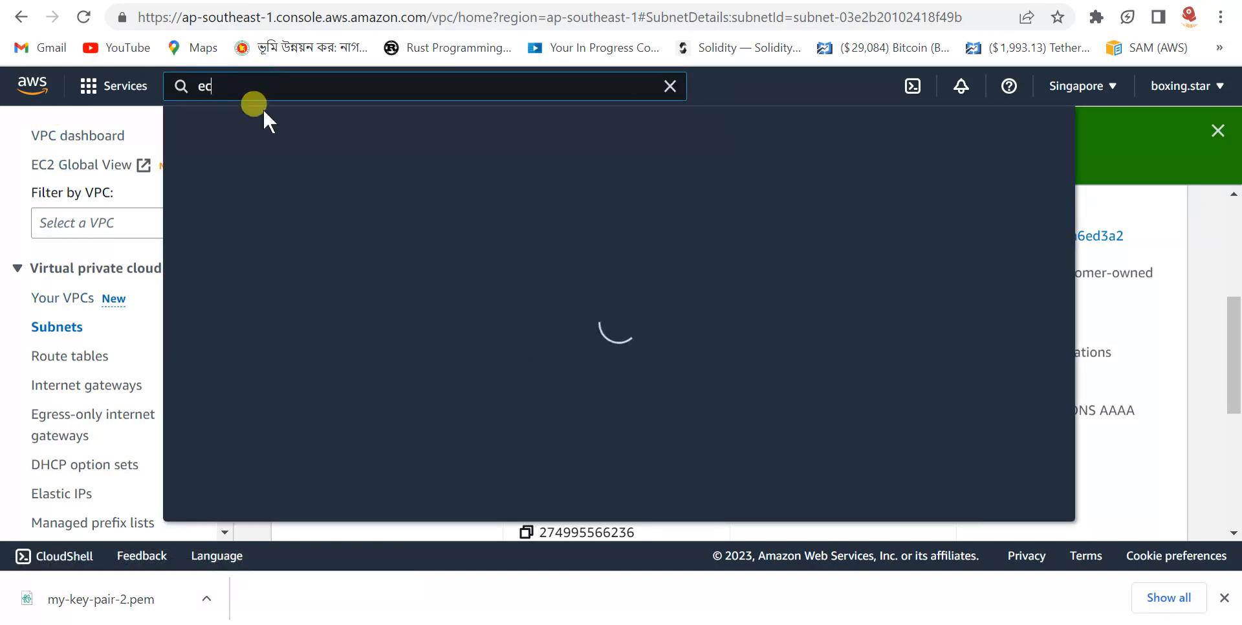
pyautogui.write('2')
pyautogui.click(585, 236)
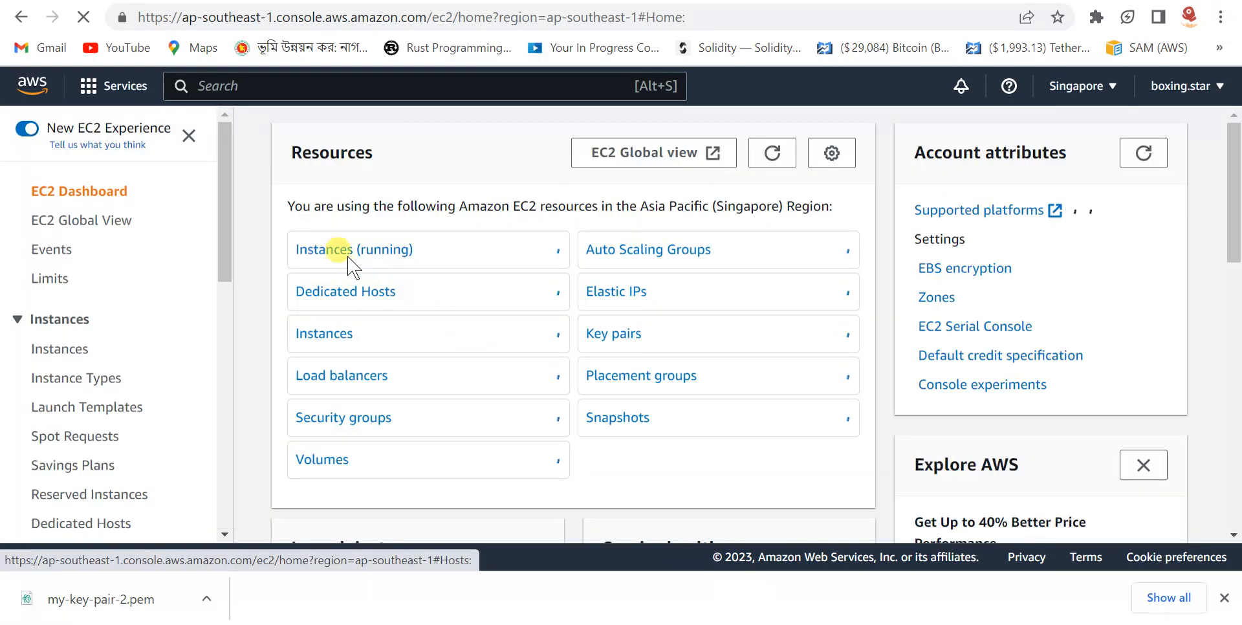
pyautogui.click(348, 256)
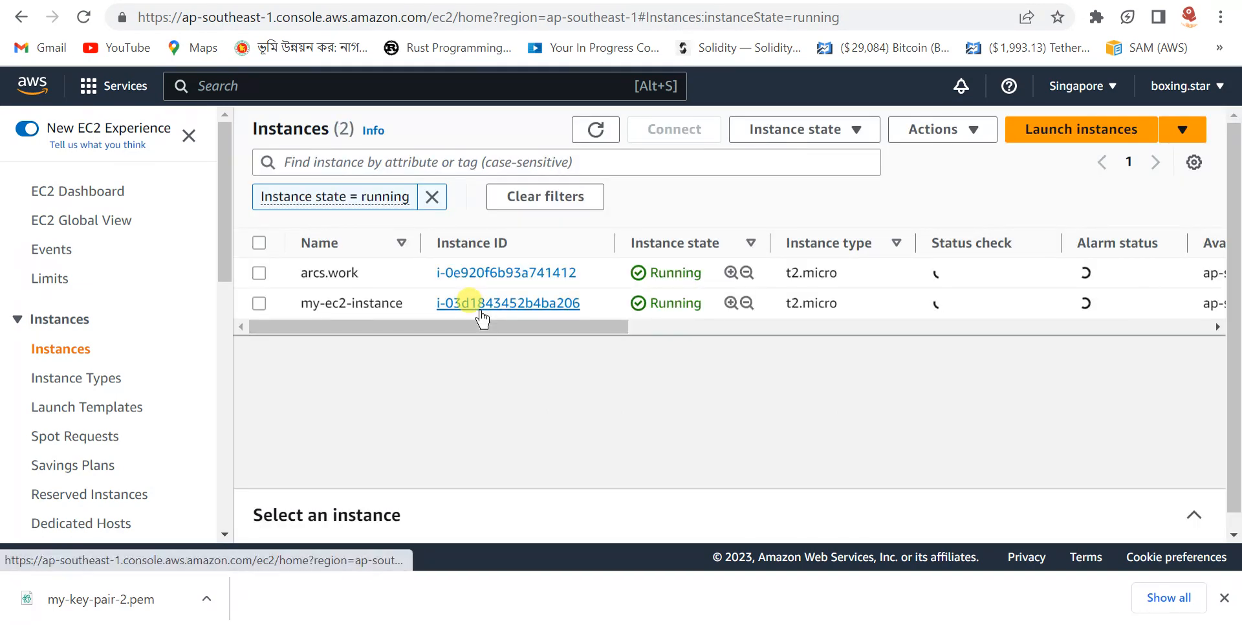
pyautogui.moveTo(786, 346); pyautogui.dragTo(418, 349)
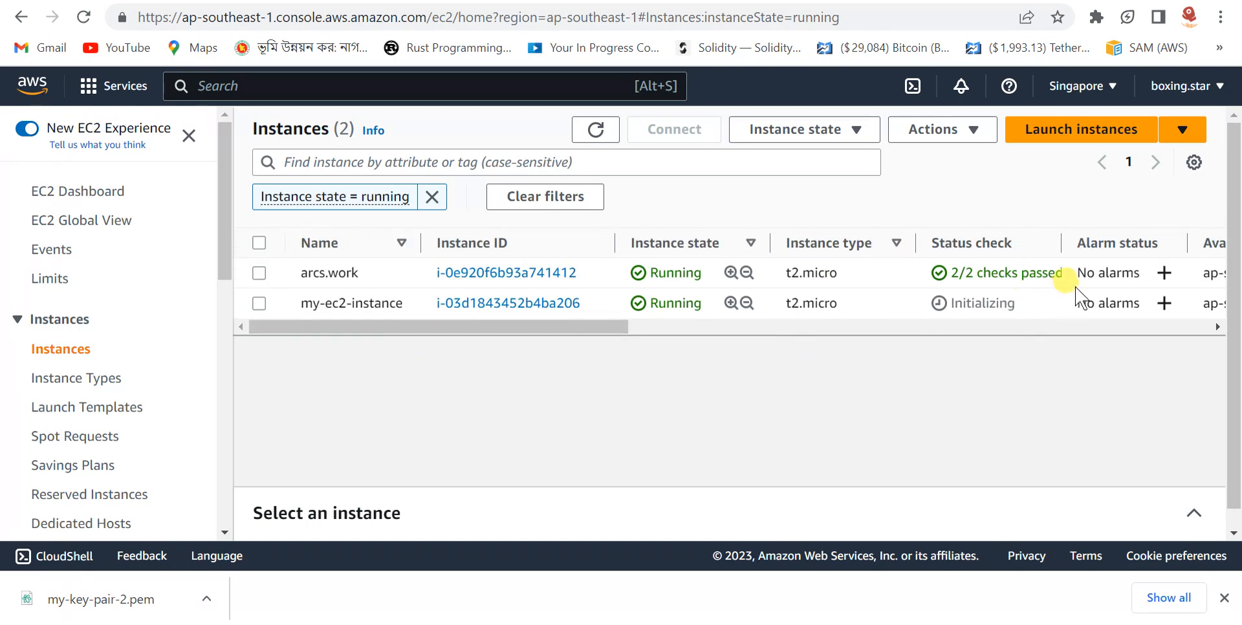
pyautogui.click(259, 303)
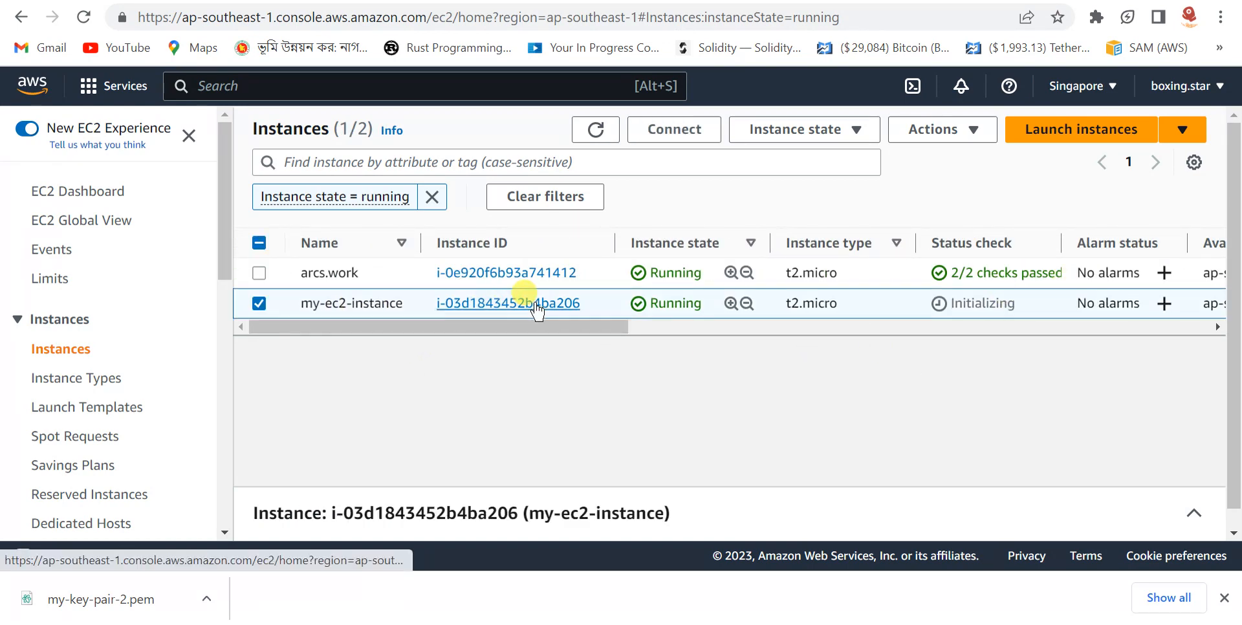
pyautogui.click(817, 132)
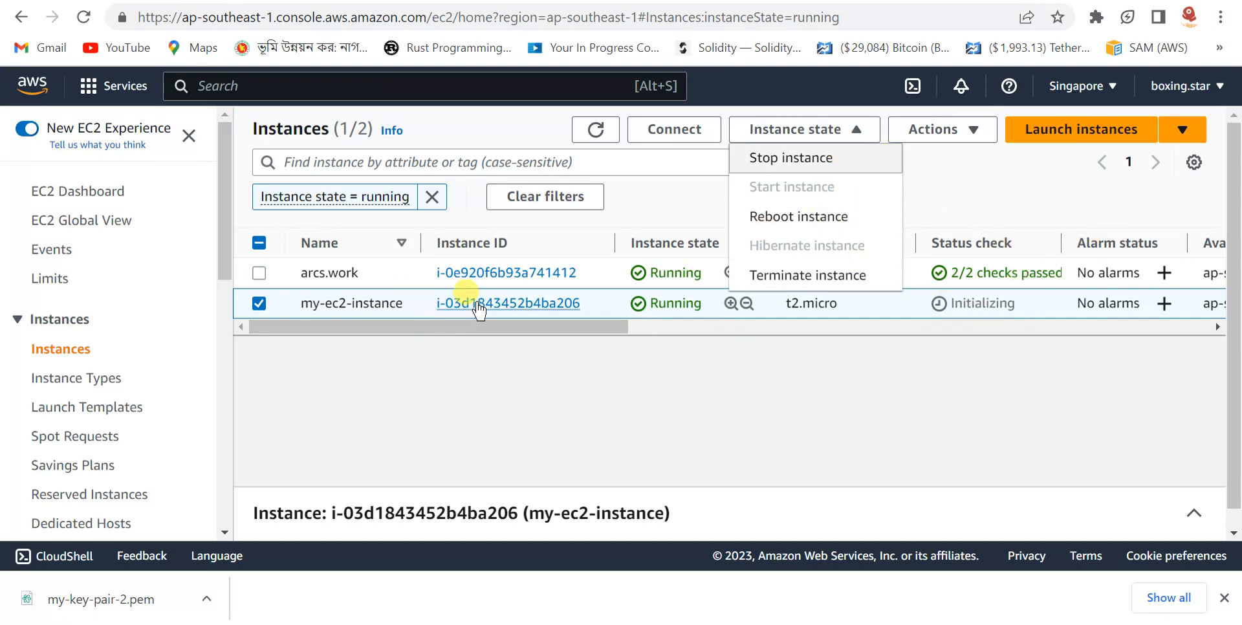
pyautogui.click(773, 220)
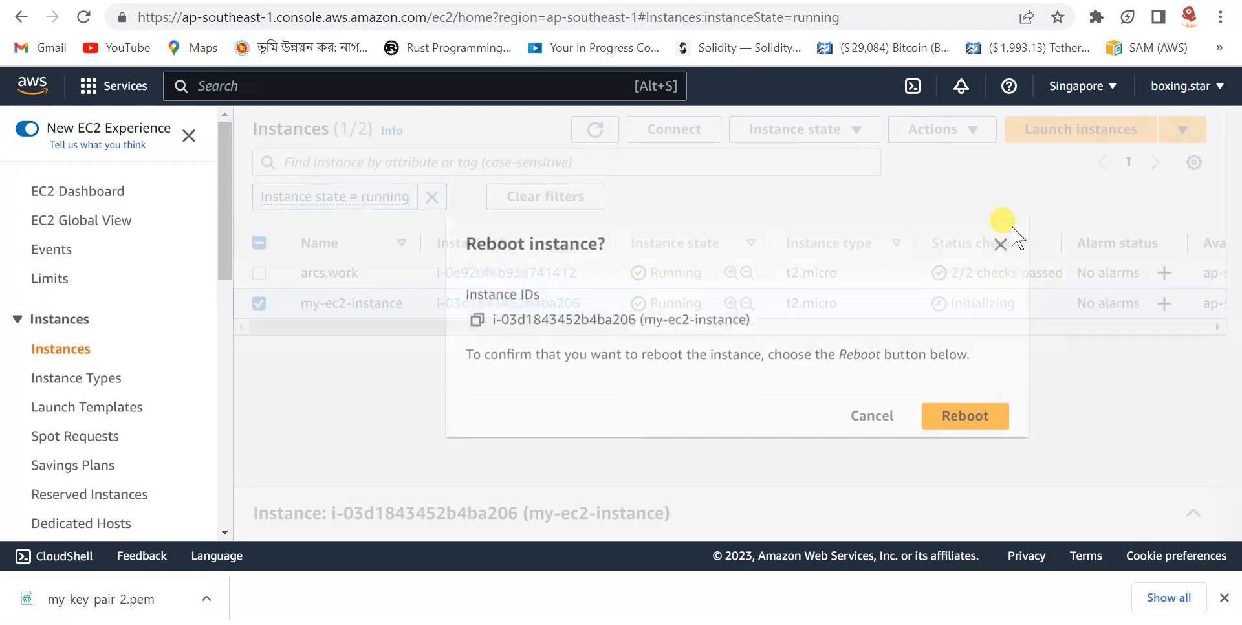
pyautogui.click(964, 208)
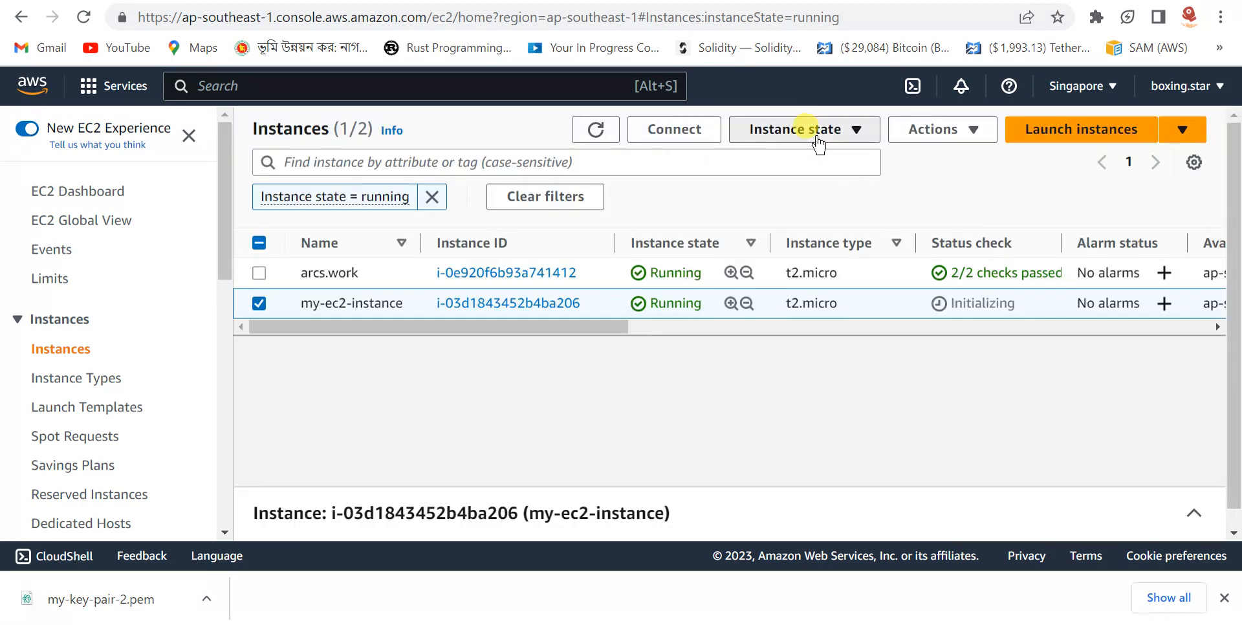
# Terminate the selected my-ec2-instance and confirm the termination.
pyautogui.click(818, 130)
pyautogui.click(802, 275)
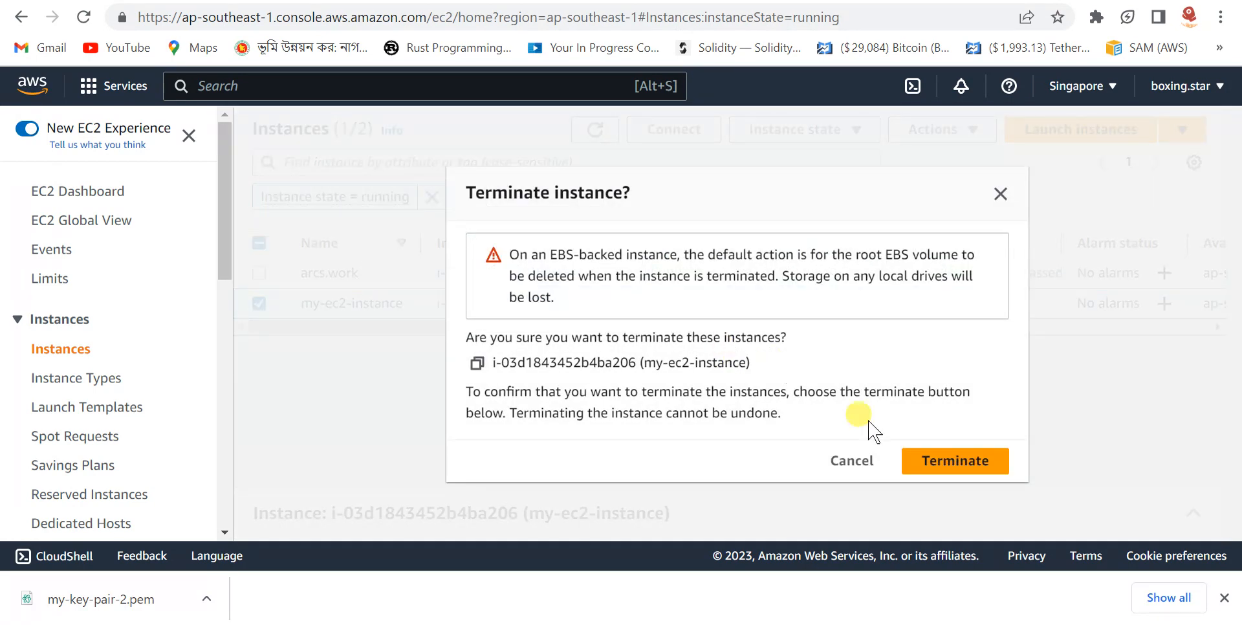
pyautogui.click(917, 460)
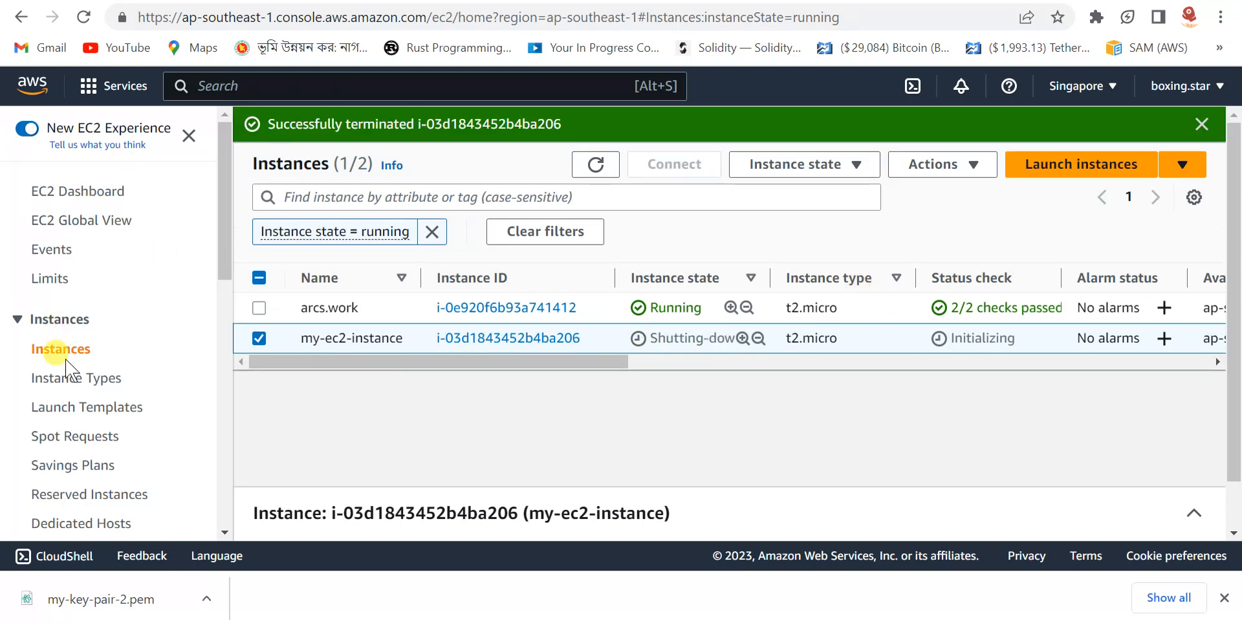
# Start launching a new EC2 instance and name it my-ec2-instance-new.
pyautogui.click(1046, 167)
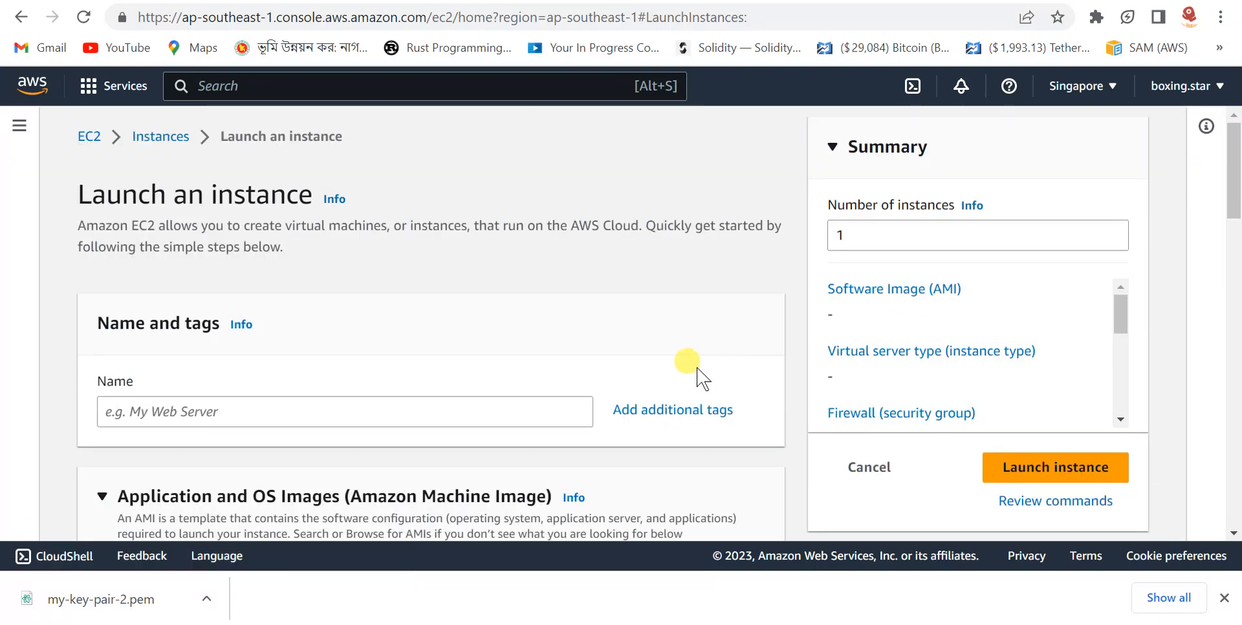
pyautogui.click(259, 406)
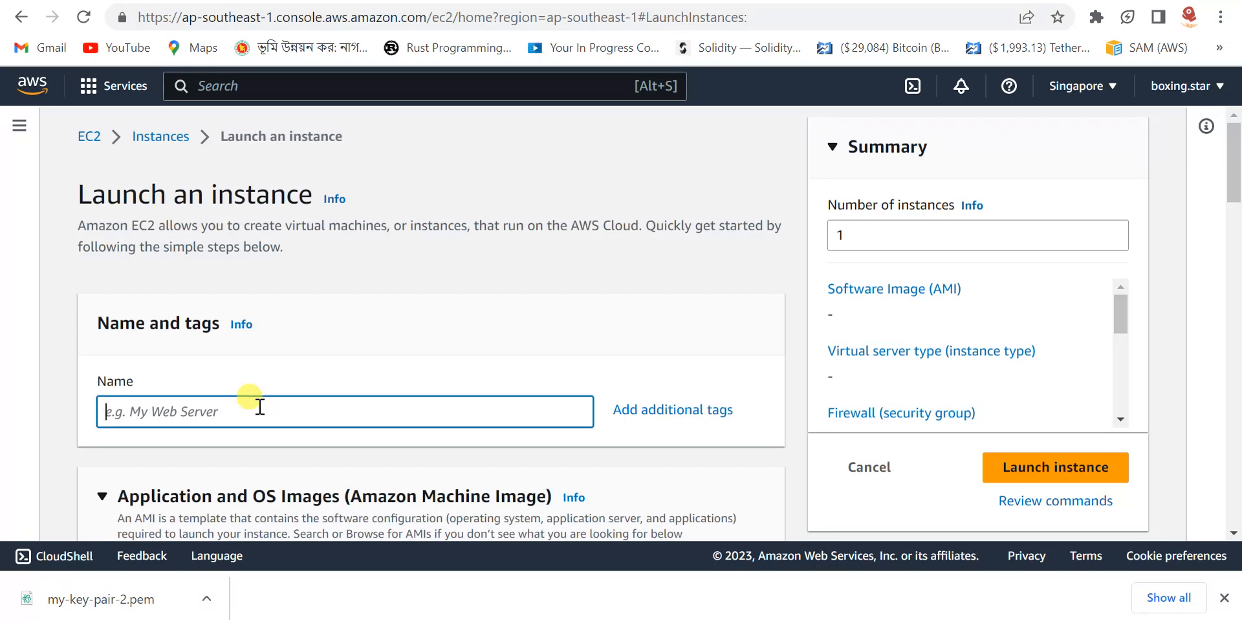
pyautogui.write('my')
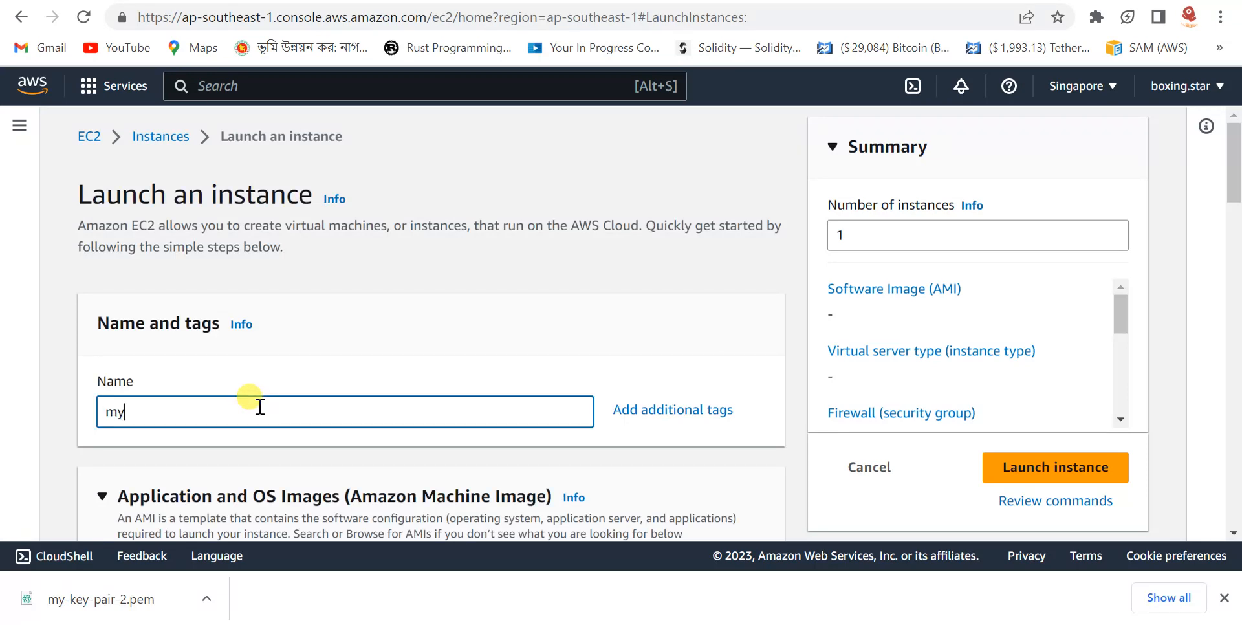
pyautogui.write('-ec2-instance-new')
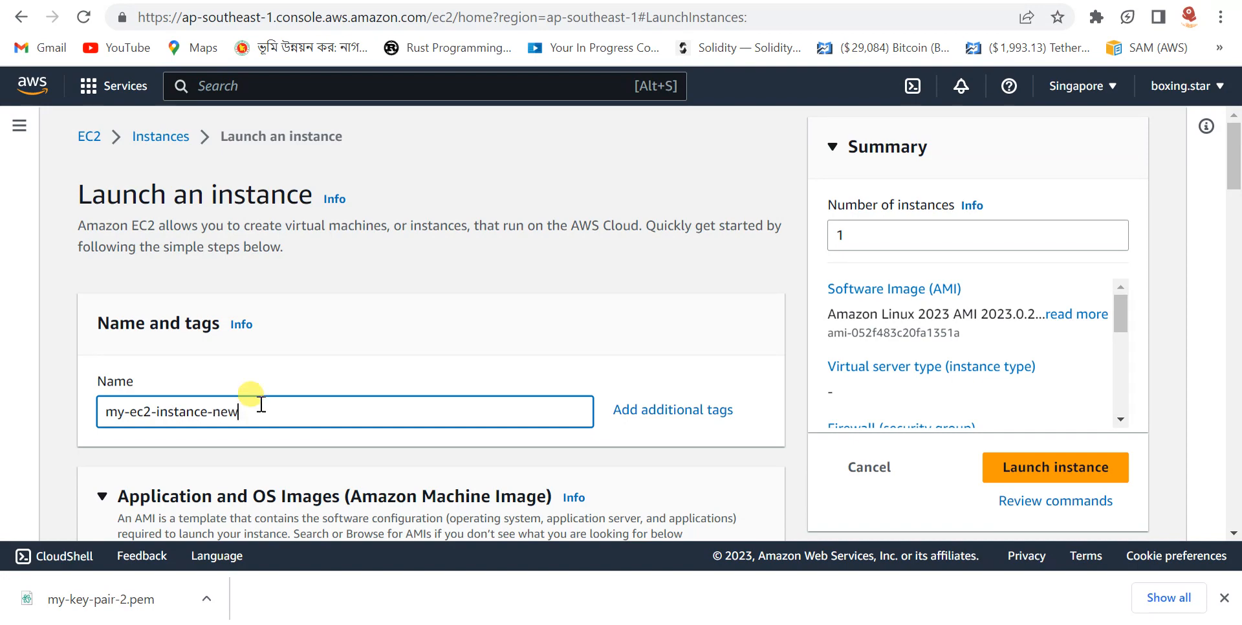
# Choose my-key-pair-2 as the login key pair for the new instance.
pyautogui.scroll(-12, 260, 405)
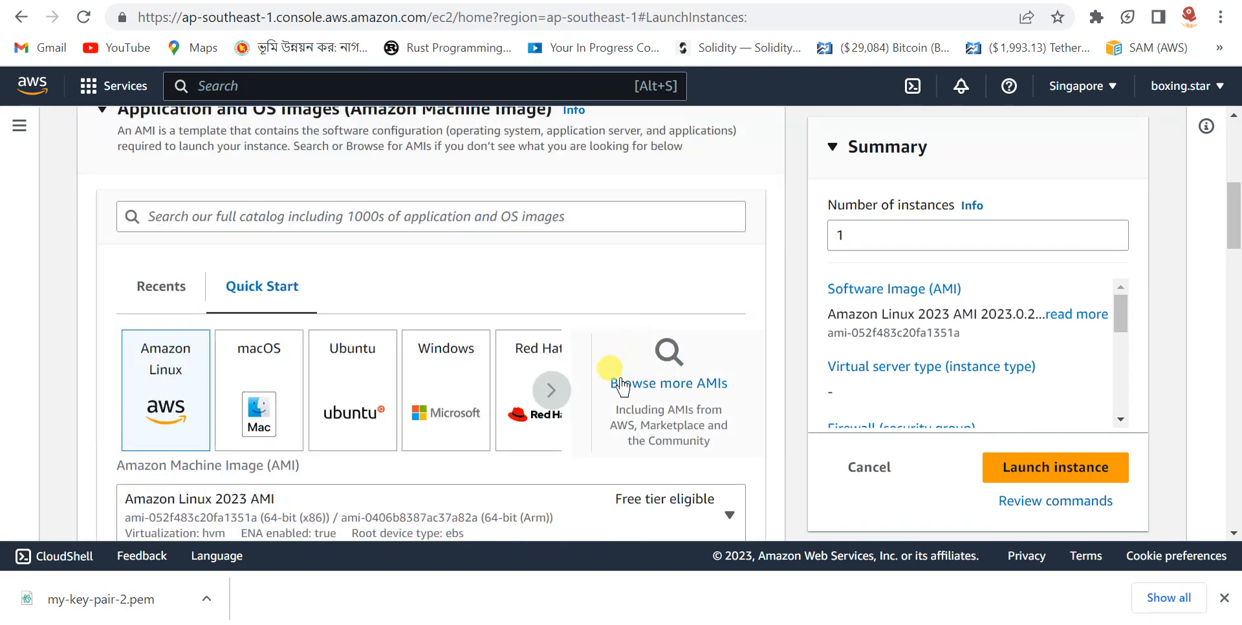
pyautogui.scroll(-4, 702, 371)
pyautogui.scroll(5, 397, 337)
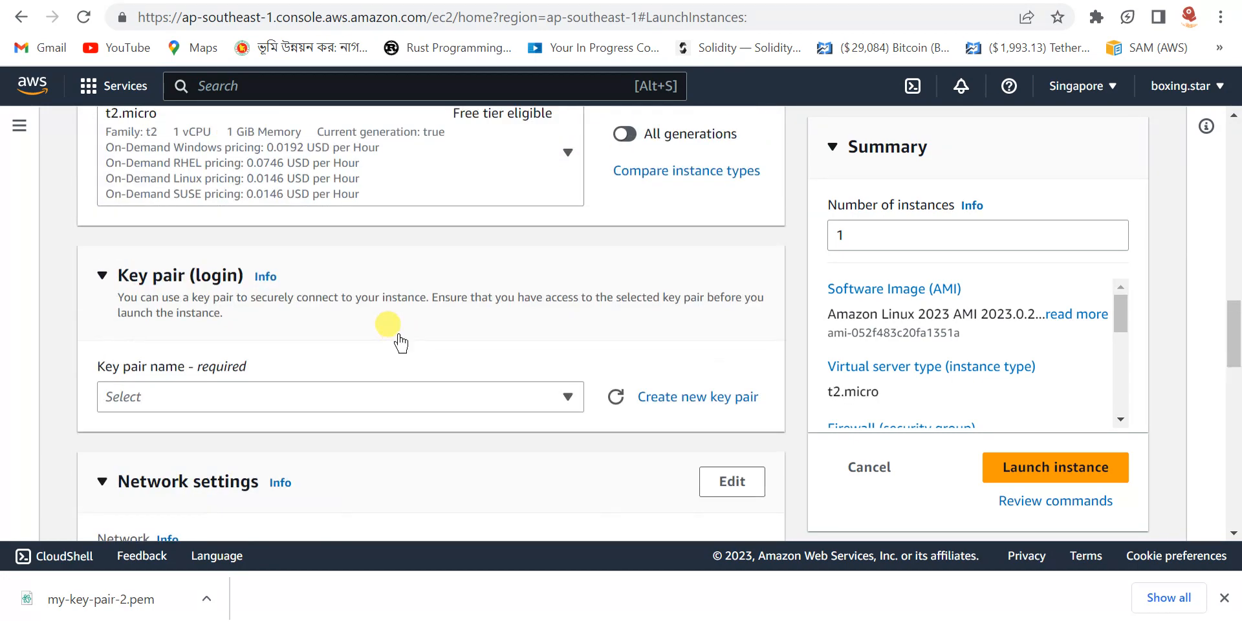
pyautogui.scroll(-1, 397, 337)
pyautogui.scroll(-4, 398, 344)
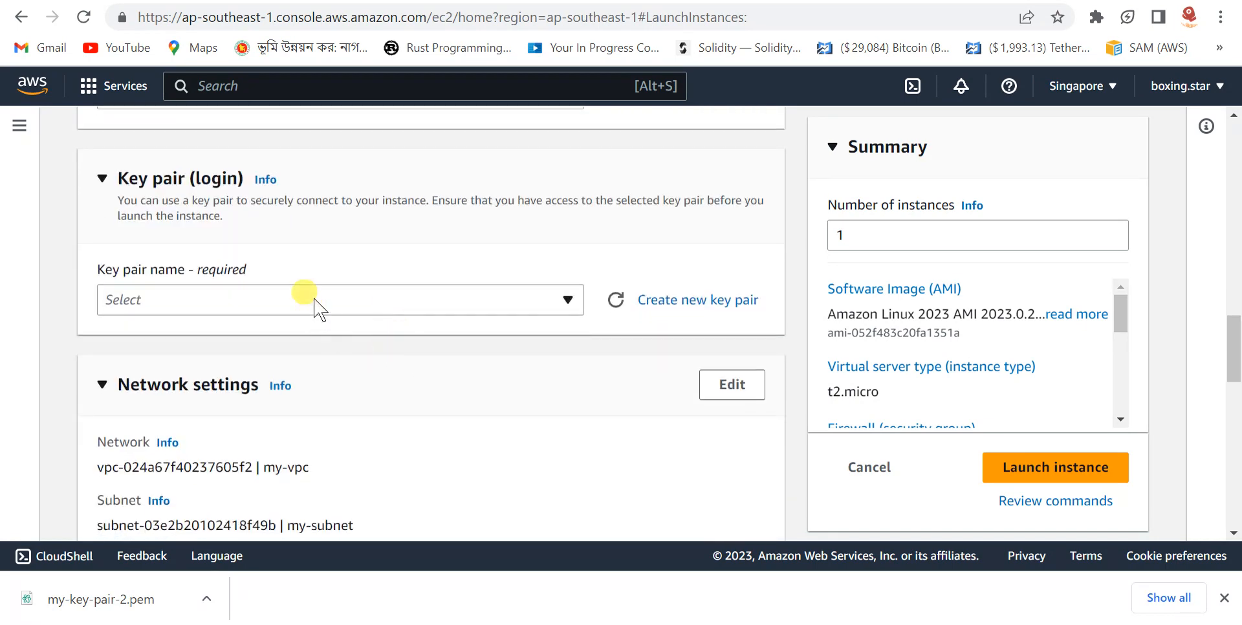
pyautogui.click(319, 298)
pyautogui.scroll(-1, 285, 414)
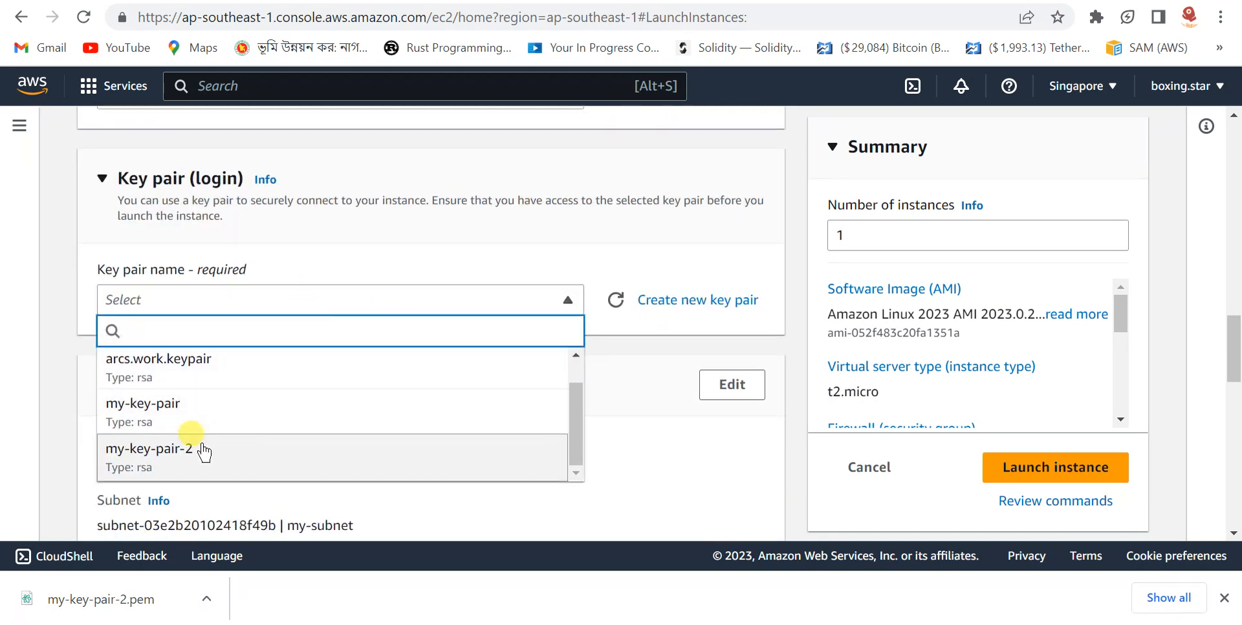
pyautogui.click(198, 445)
# Assign the existing security group my-security-group to the new instance and launch it.
pyautogui.scroll(-6, 425, 386)
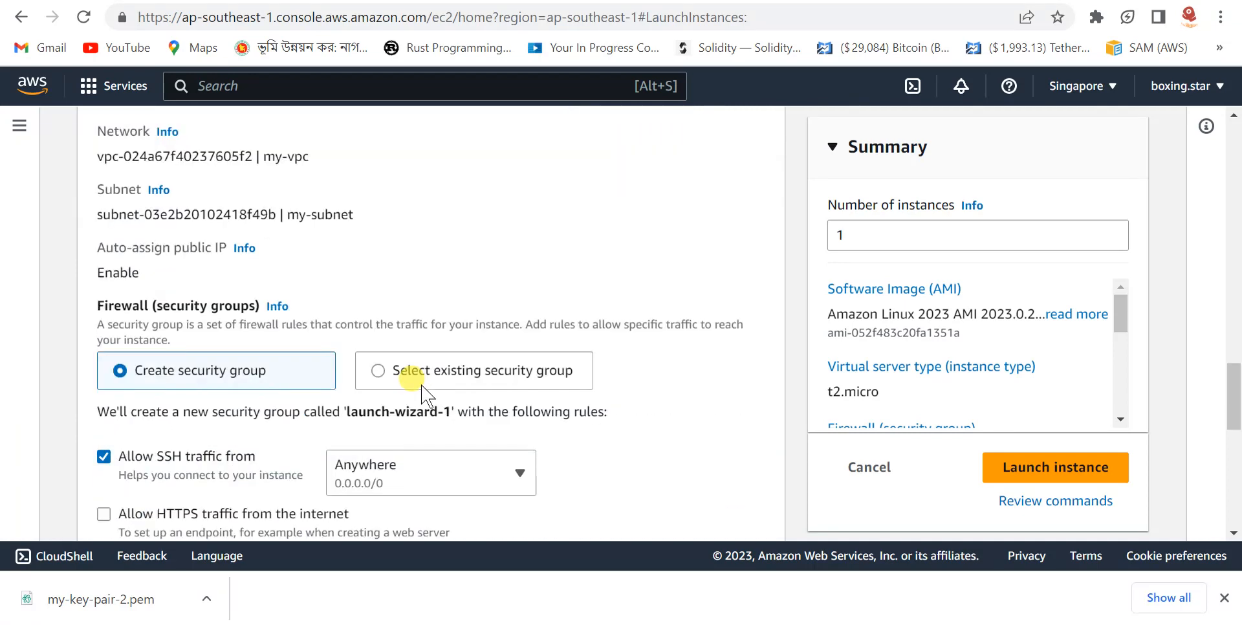
pyautogui.click(378, 293)
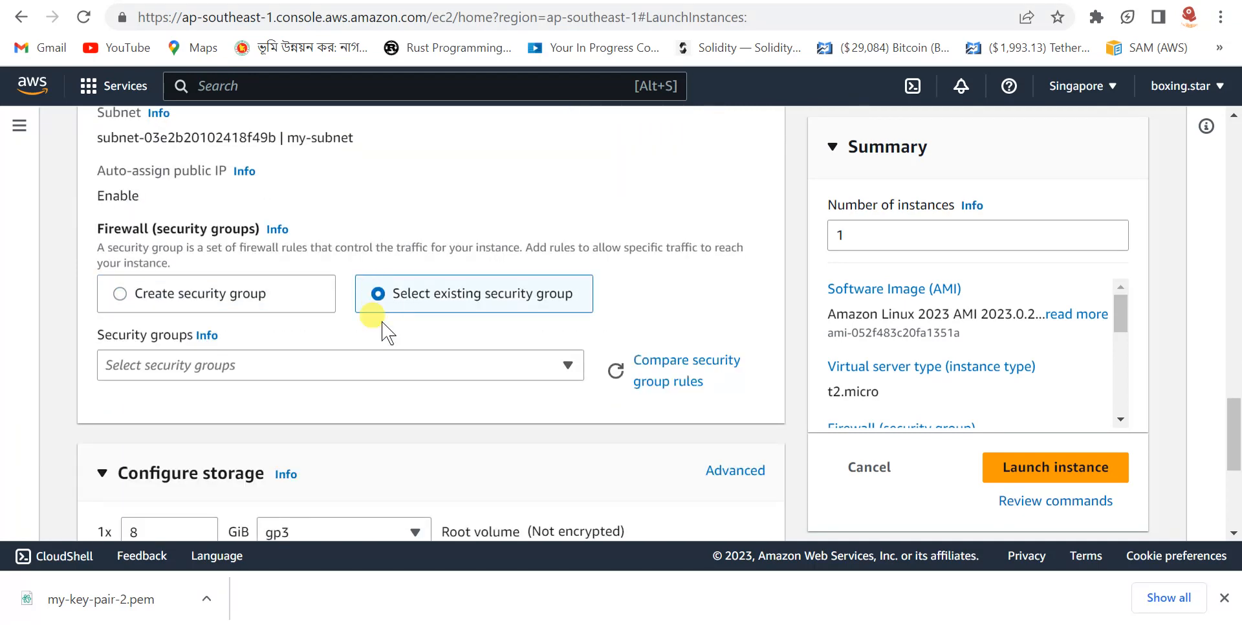
pyautogui.click(388, 363)
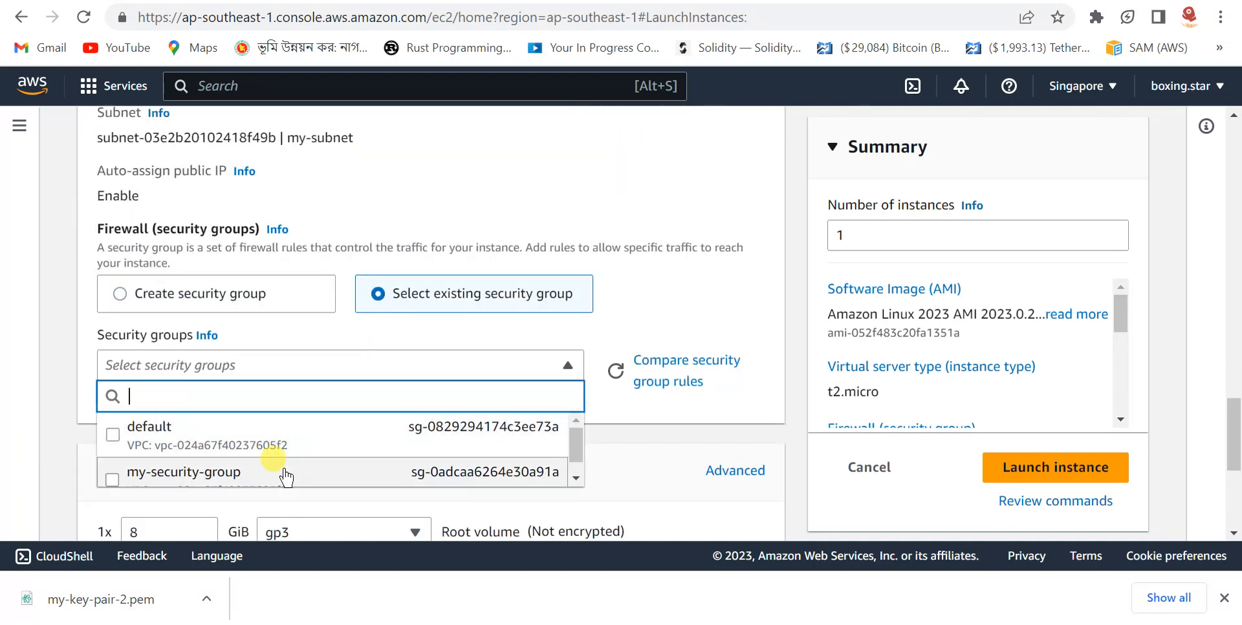
pyautogui.click(285, 478)
pyautogui.scroll(-5, 546, 429)
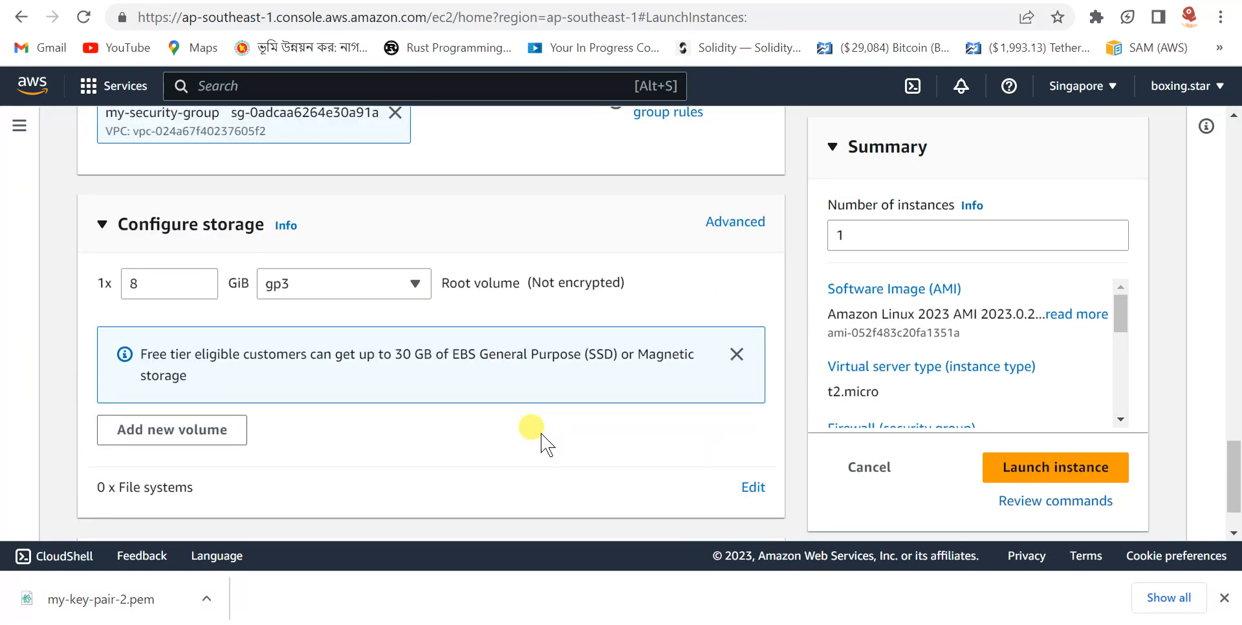
pyautogui.scroll(-2, 537, 437)
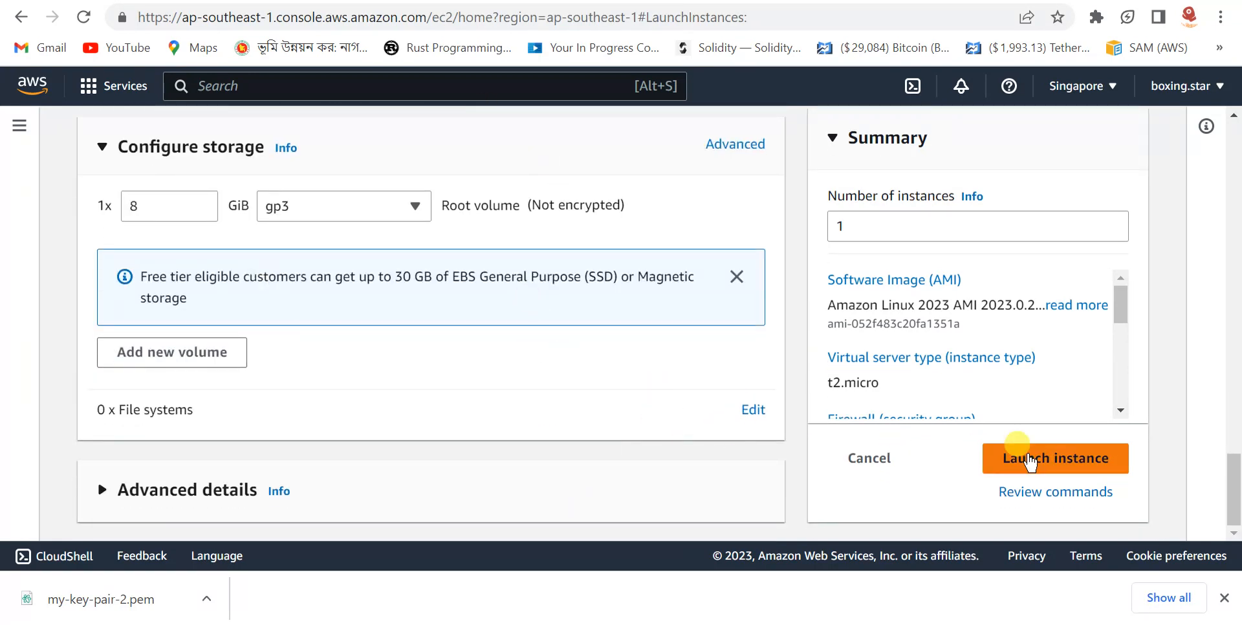
pyautogui.click(1028, 461)
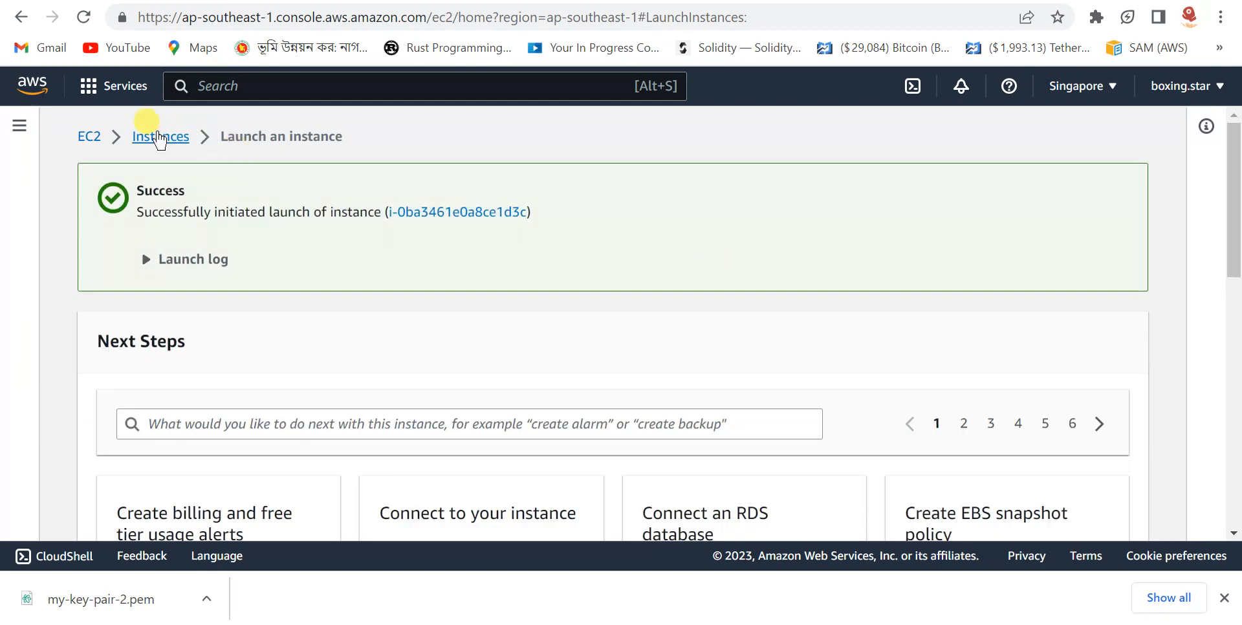
# List all EC2 instances, widen the Name column and check the public IPv4 address of my-ec2-instance-new.
pyautogui.click(159, 137)
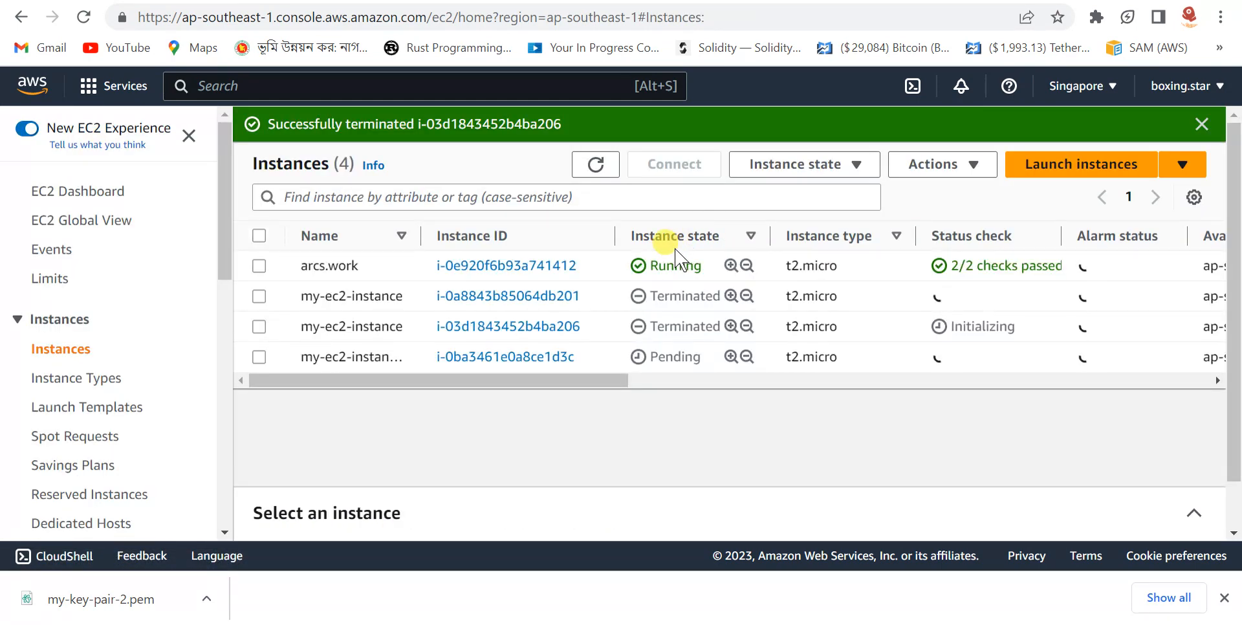
pyautogui.moveTo(419, 235); pyautogui.dragTo(519, 236)
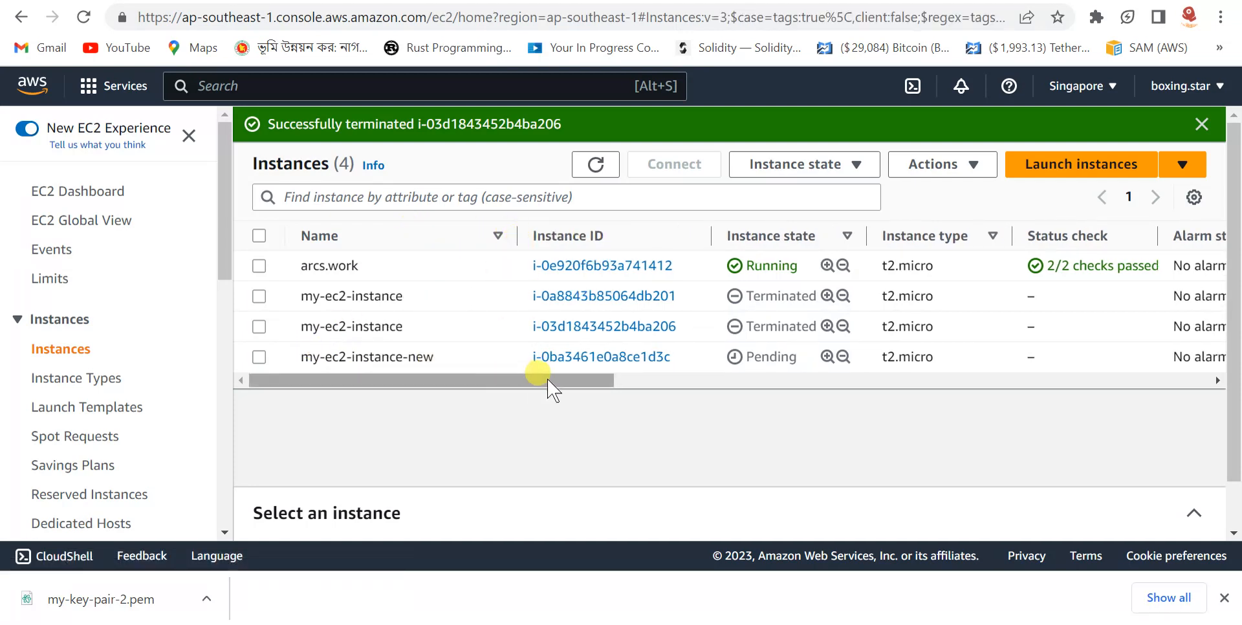
pyautogui.moveTo(548, 382); pyautogui.dragTo(859, 396)
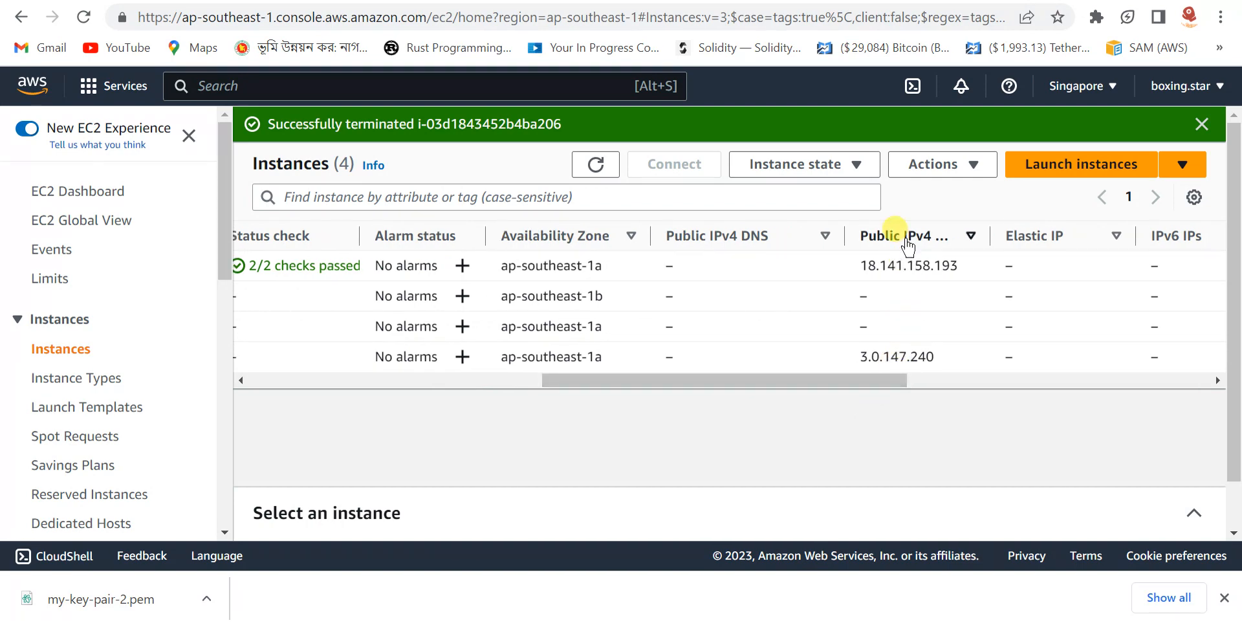
pyautogui.moveTo(862, 351); pyautogui.dragTo(941, 362)
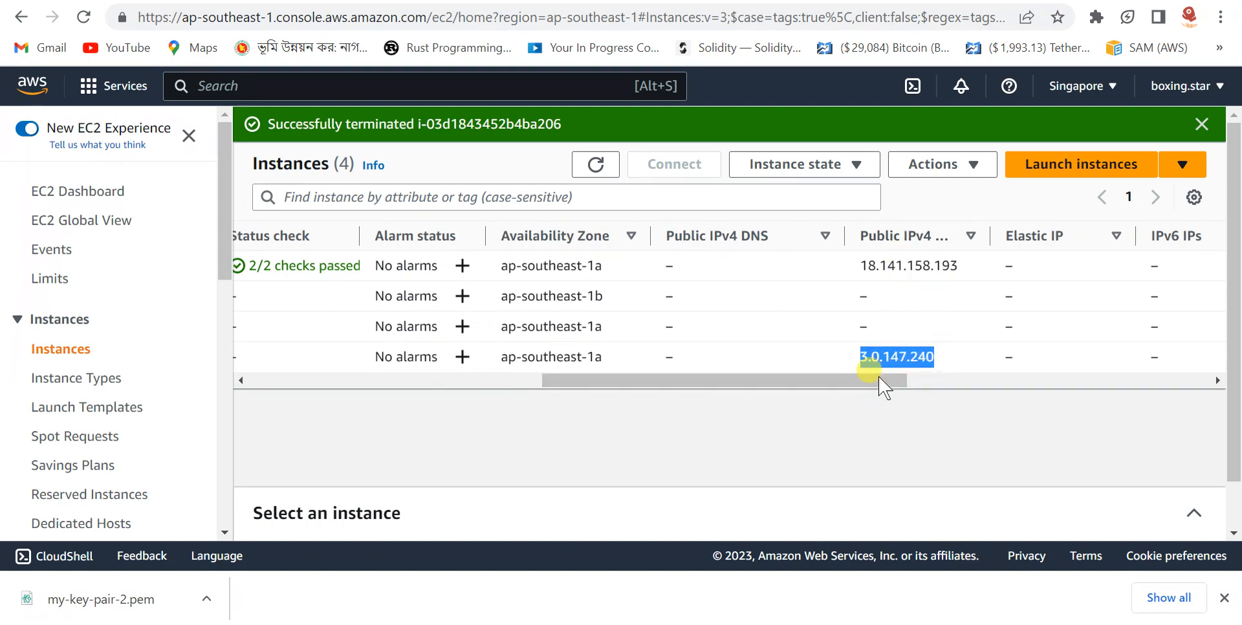
# Select my-ec2-instance-new, check its instance state and open its connection page.
pyautogui.moveTo(884, 388); pyautogui.dragTo(667, 388)
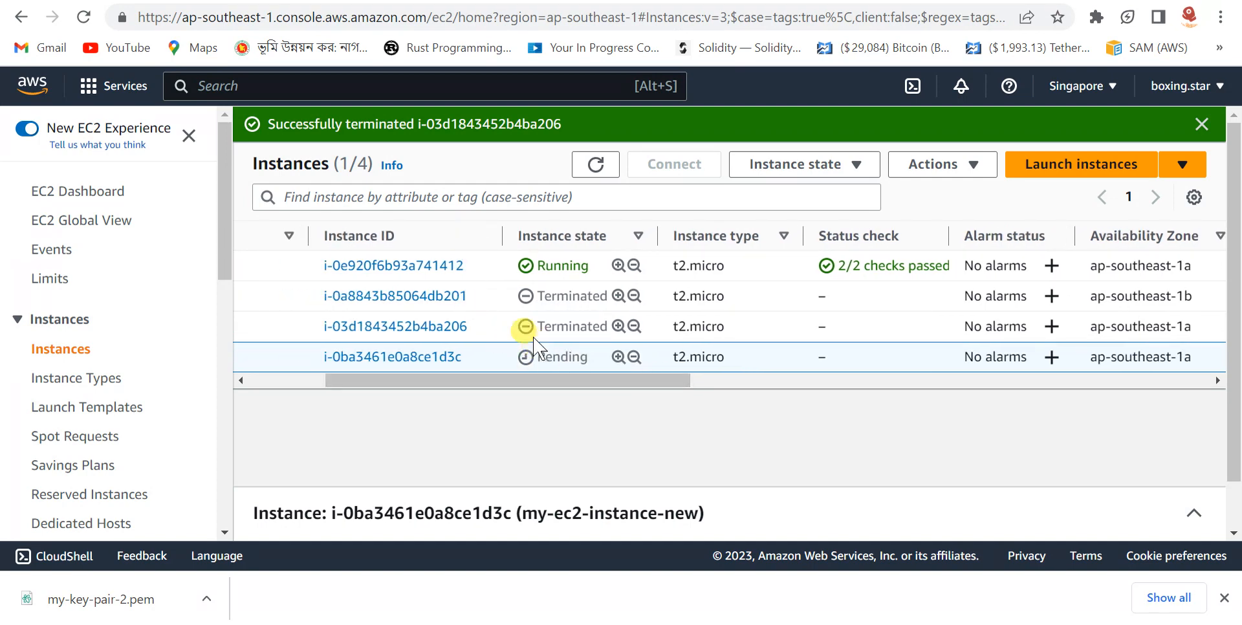
pyautogui.scroll(-1, 586, 359)
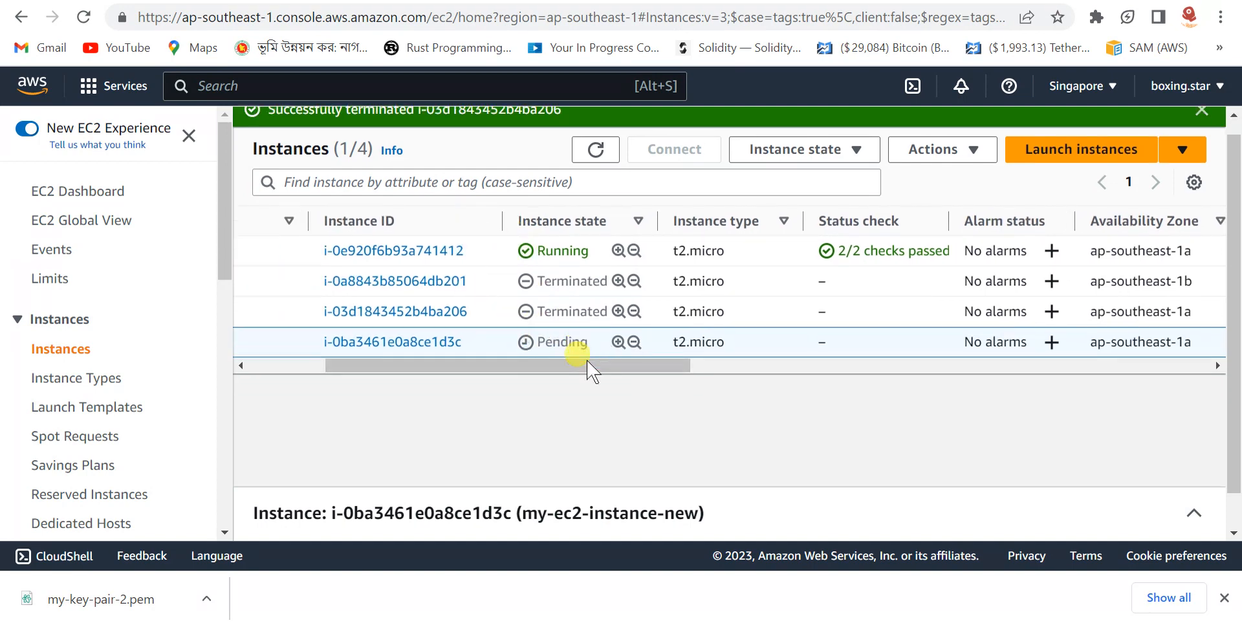
pyautogui.scroll(-1, 590, 372)
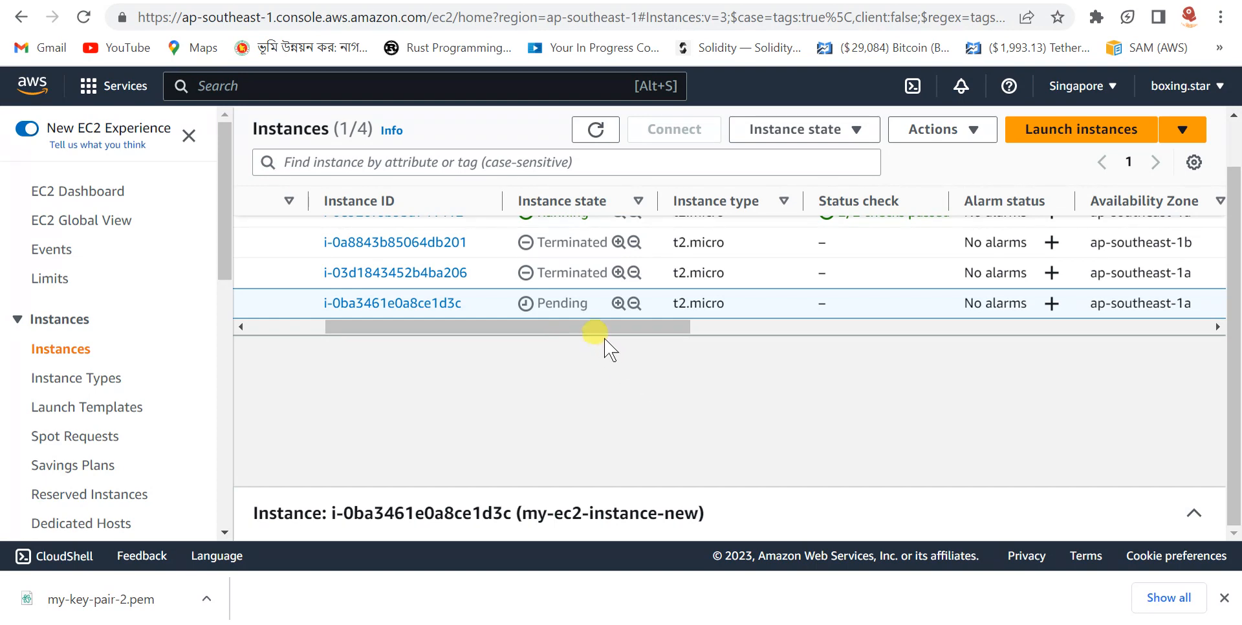
pyautogui.moveTo(596, 325)
pyautogui.mouseDown()
pyautogui.moveTo(652, 333)
pyautogui.moveTo(590, 332)
pyautogui.mouseUp()
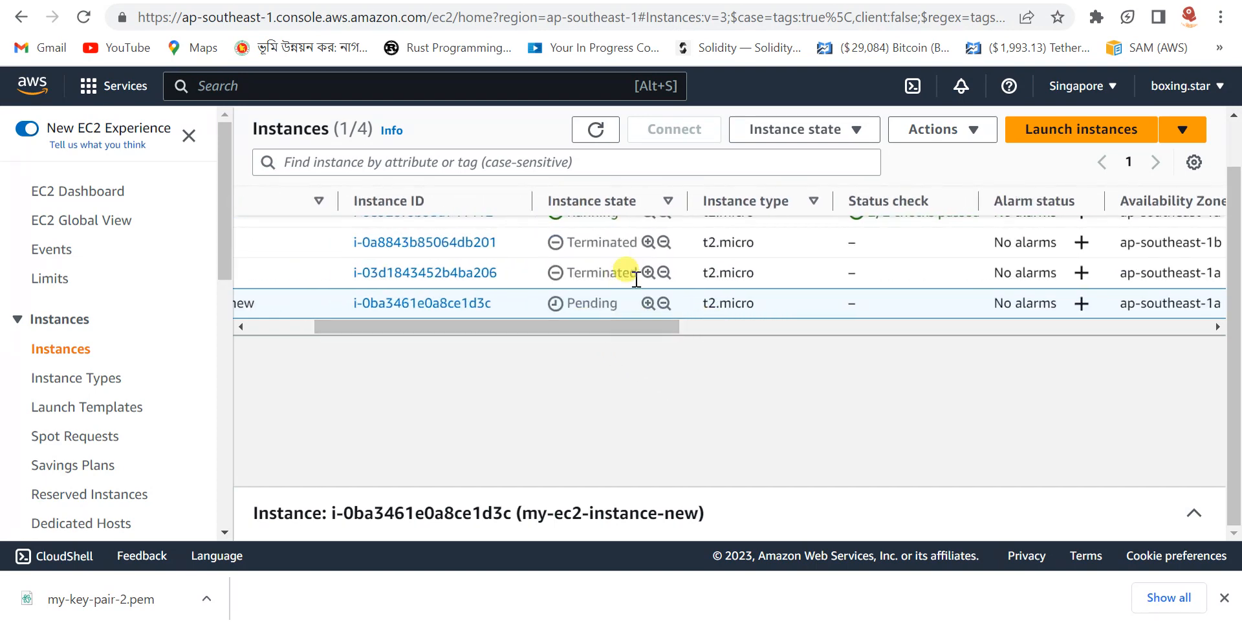
pyautogui.scroll(1, 627, 269)
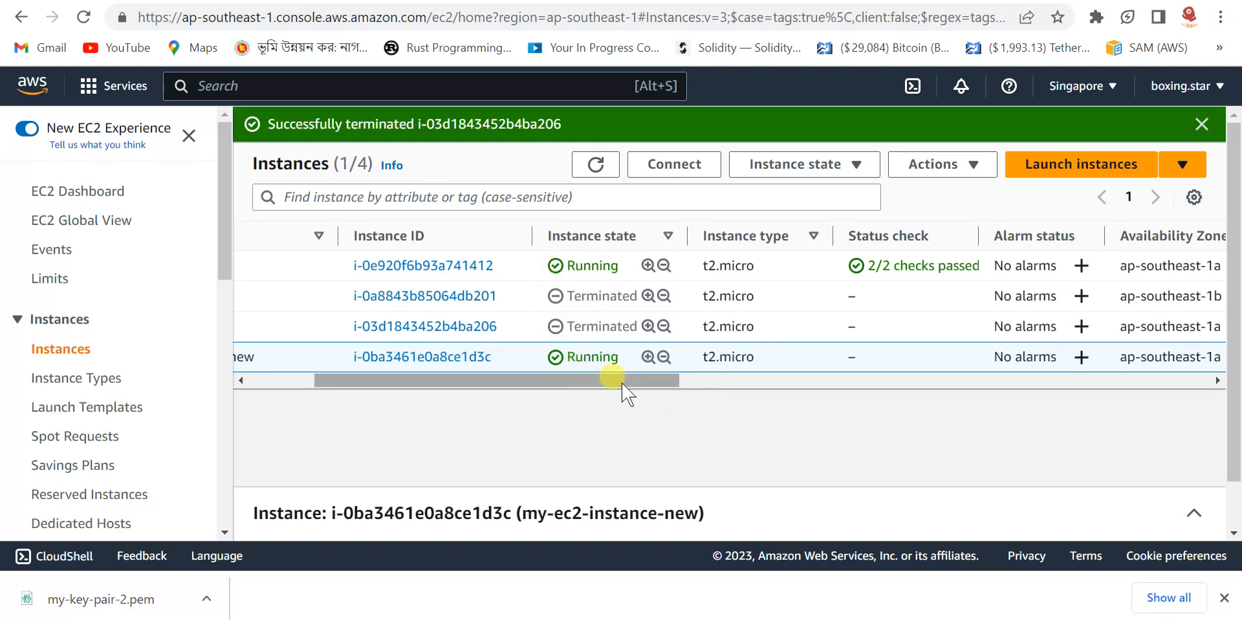
pyautogui.moveTo(623, 385); pyautogui.dragTo(440, 385)
pyautogui.click(659, 164)
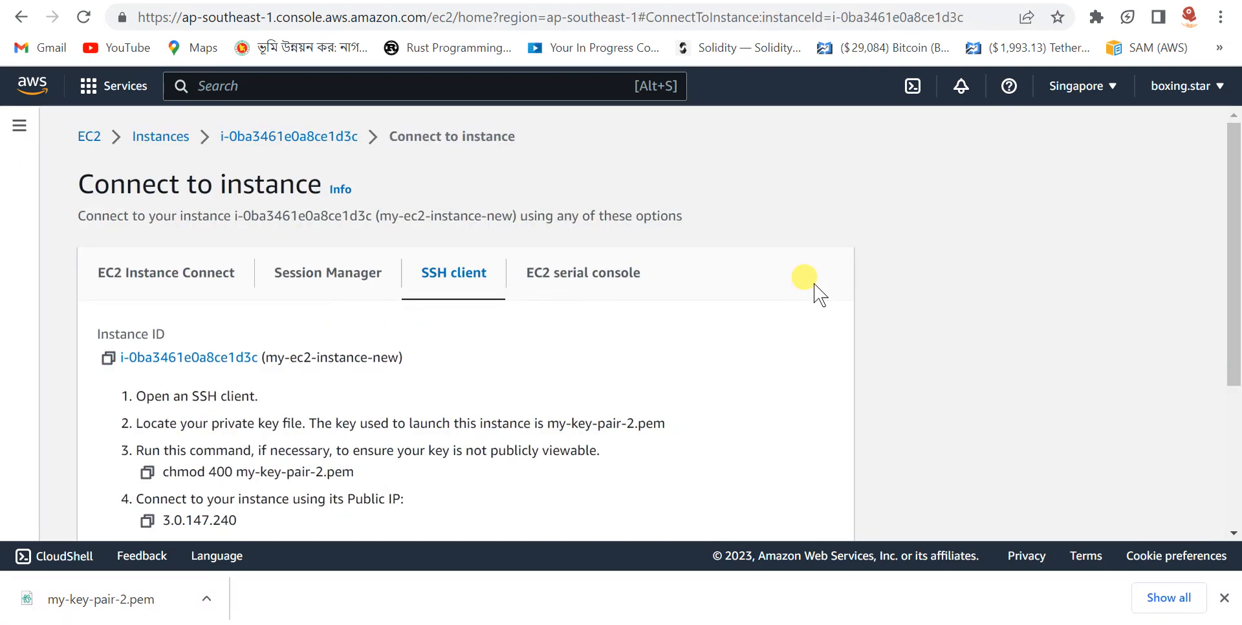
# Review the SSH client instructions, visit the instance summary of my-ec2-instance-new and reopen its connection page.
pyautogui.scroll(-1, 505, 314)
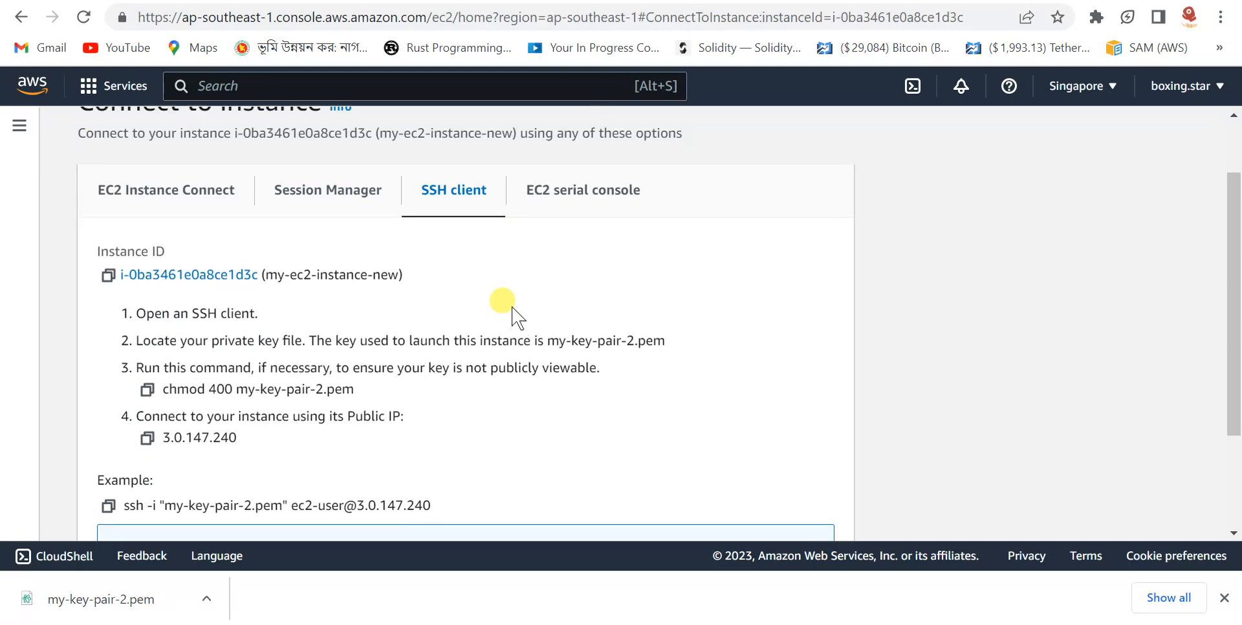
pyautogui.scroll(1, 512, 308)
pyautogui.click(271, 143)
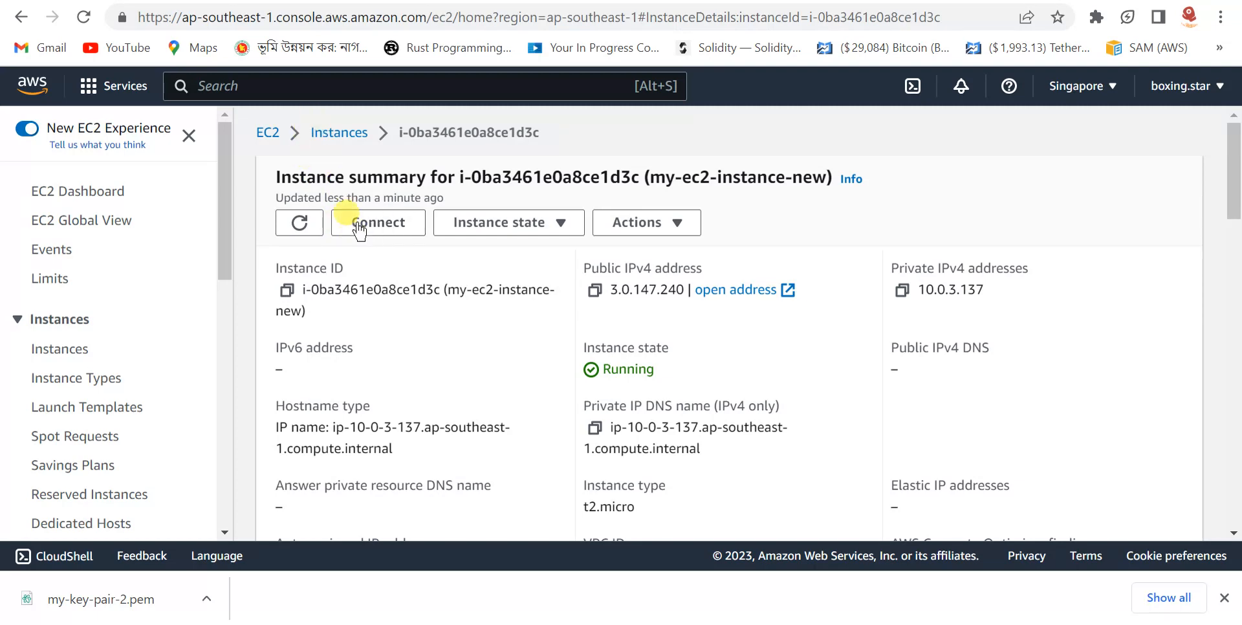
pyautogui.click(391, 231)
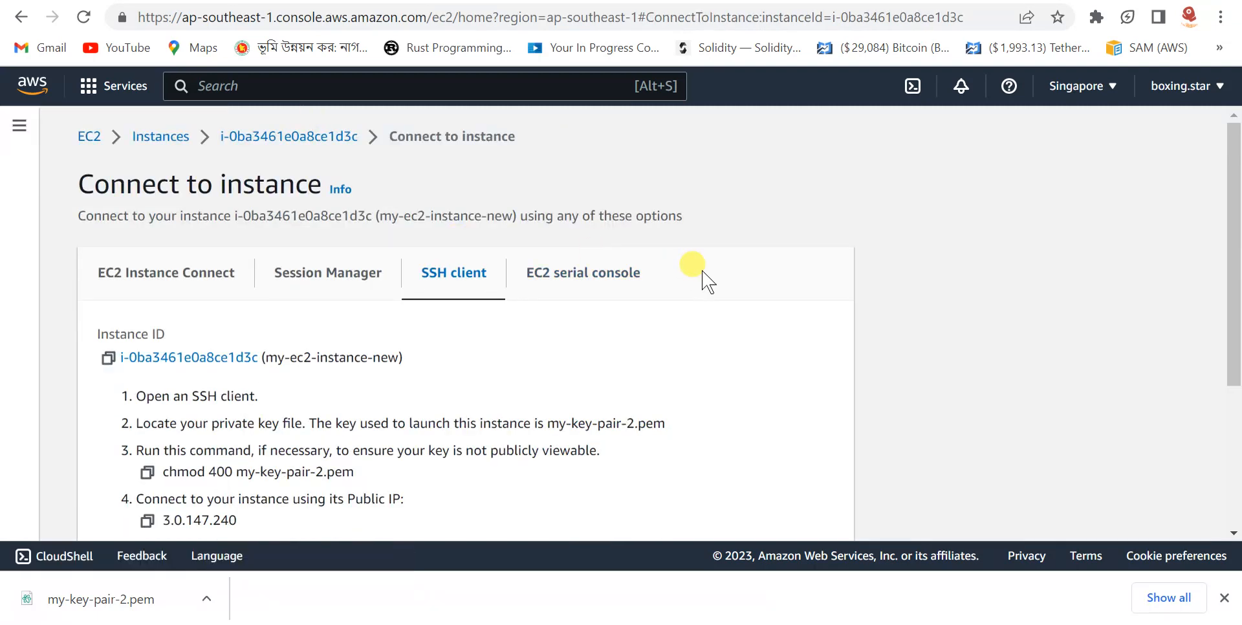
# Copy the example SSH command that uses my-key-pair-2.pem from the SSH client instructions.
pyautogui.scroll(-1, 653, 282)
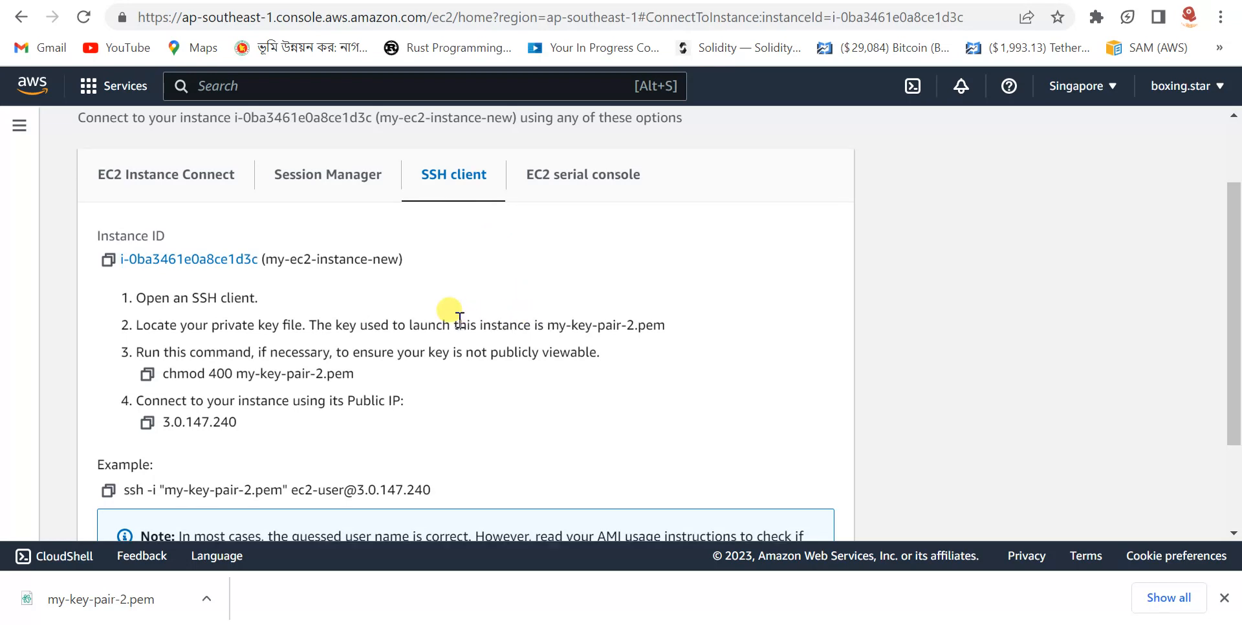
pyautogui.scroll(-1, 464, 330)
pyautogui.scroll(-1, 324, 352)
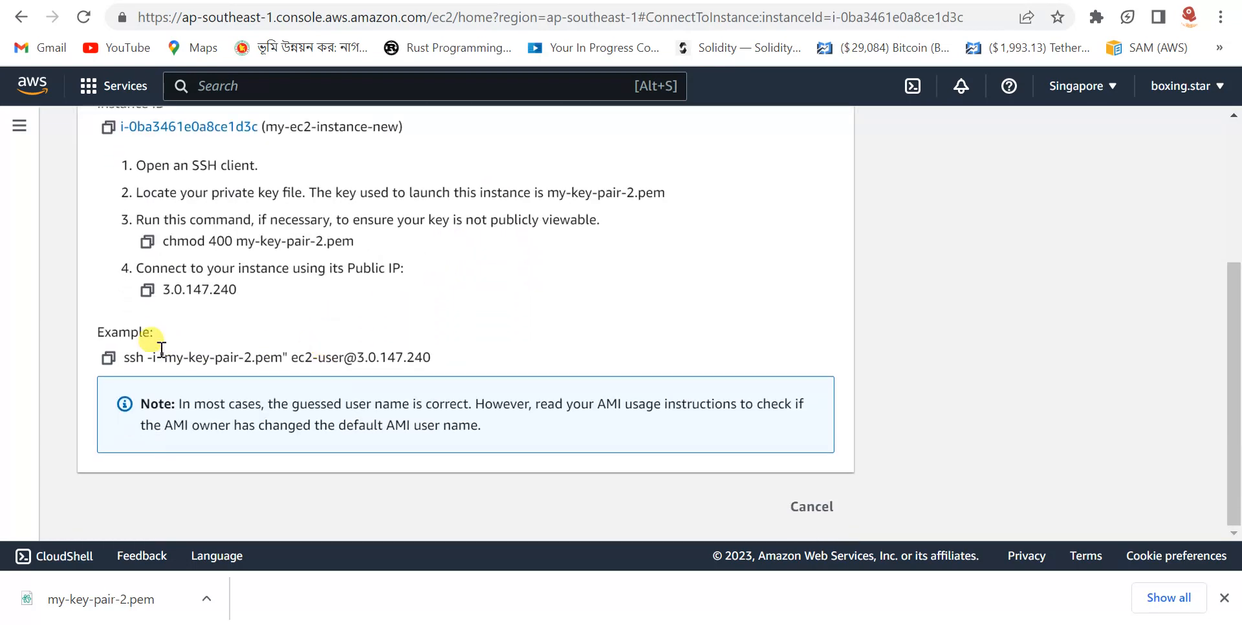
pyautogui.moveTo(142, 357); pyautogui.dragTo(429, 357)
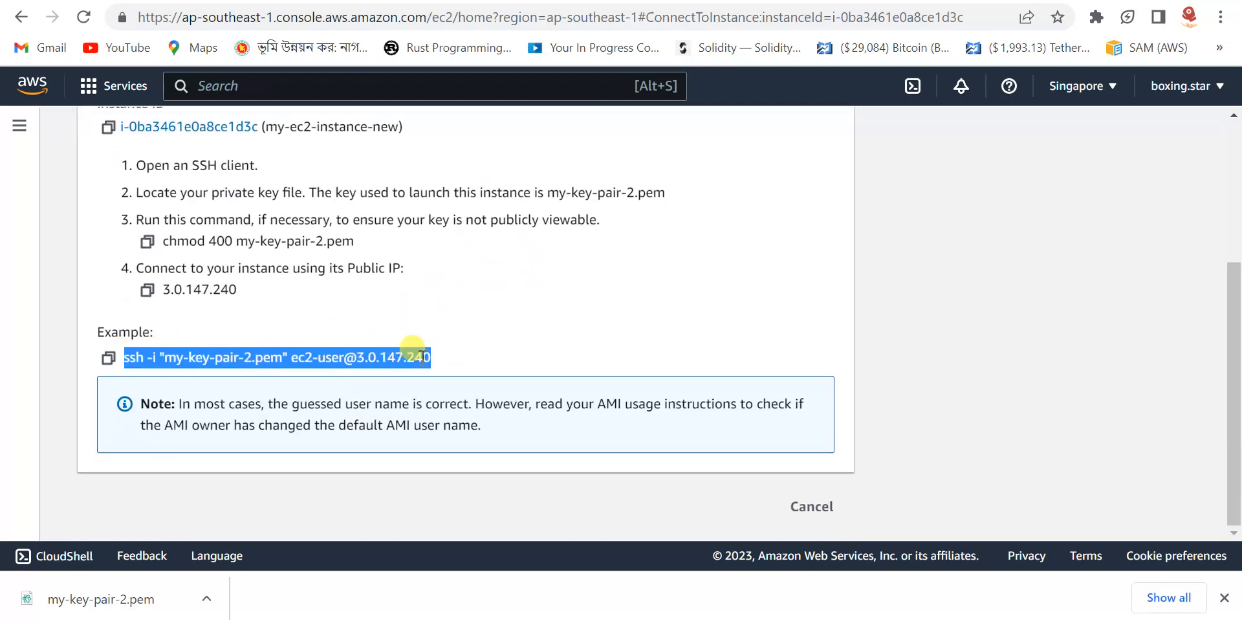
pyautogui.rightClick(422, 358)
pyautogui.click(434, 364)
# Switch to the NewVersion File Explorer window and open the Downloads folder containing my-key-pair-2.pem.
pyautogui.moveTo(469, 595)
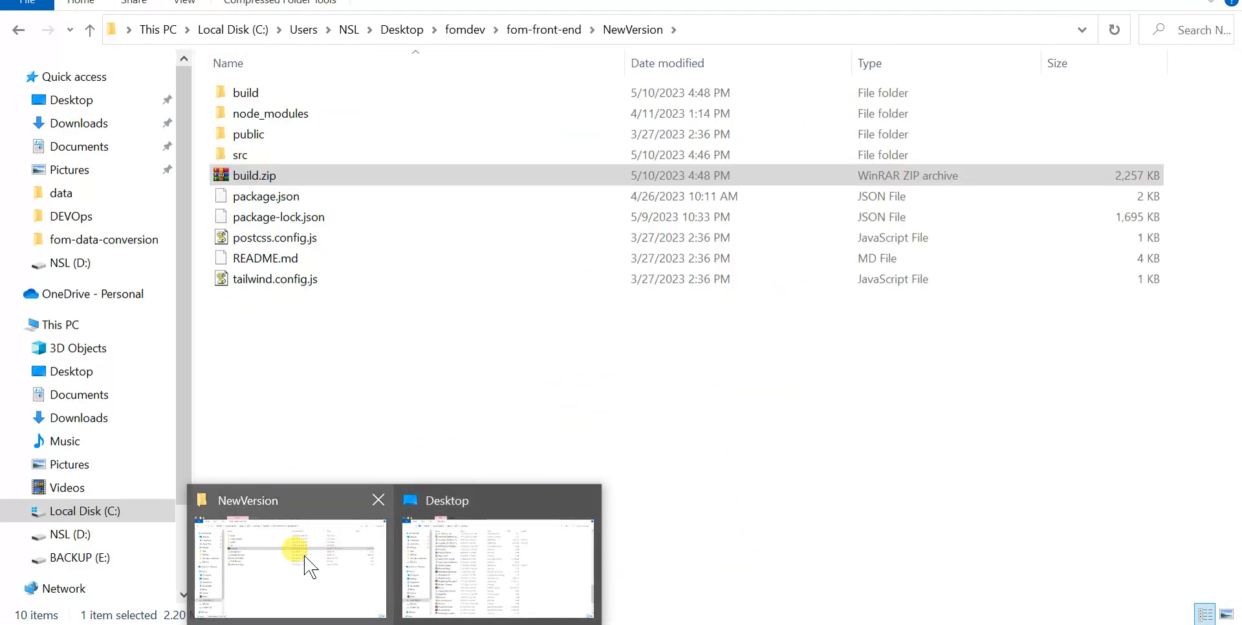
pyautogui.click(305, 558)
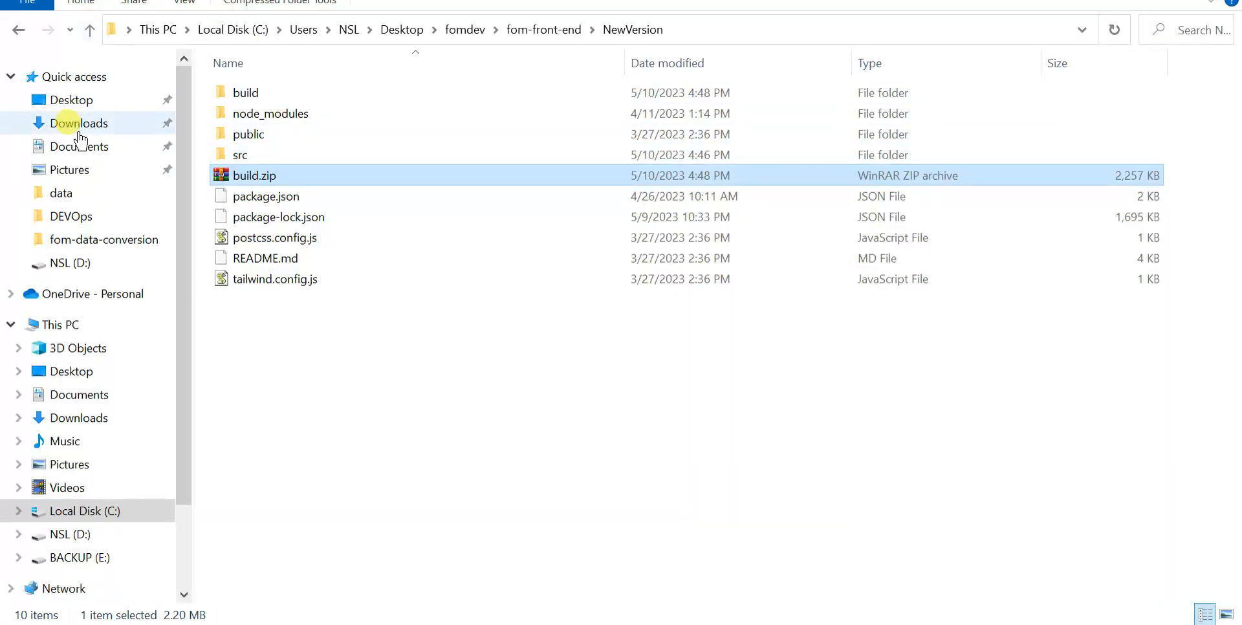
pyautogui.click(78, 124)
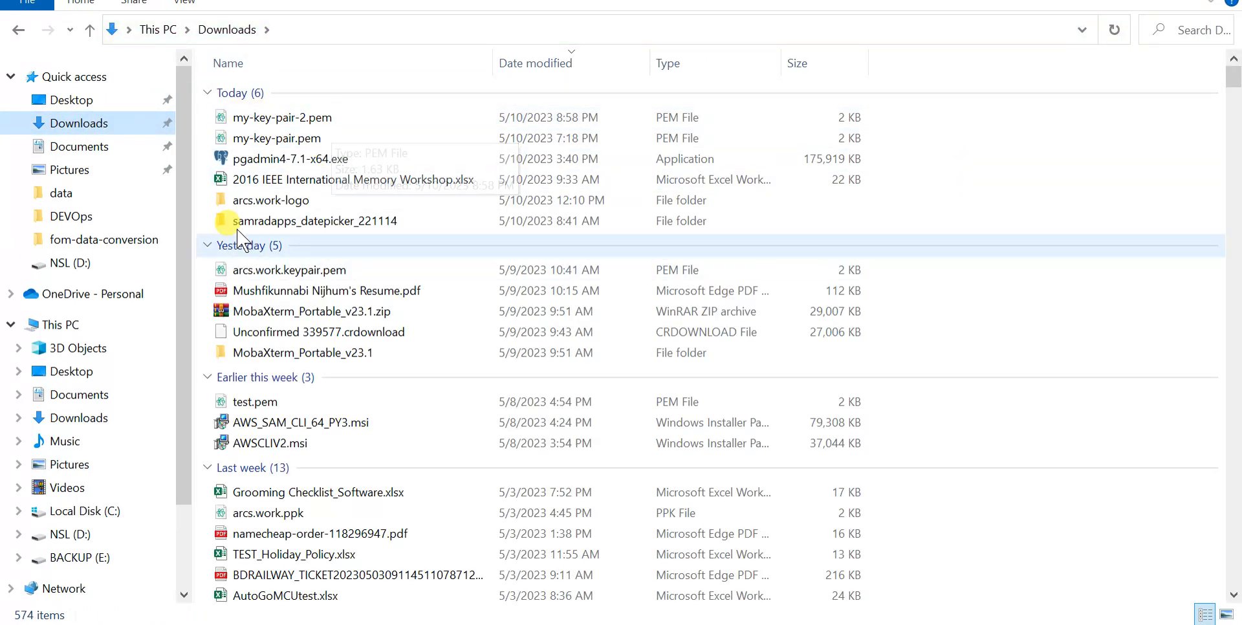
# Open a Command Prompt in the Downloads folder and move its window lower to keep the key files in view.
pyautogui.click(288, 29)
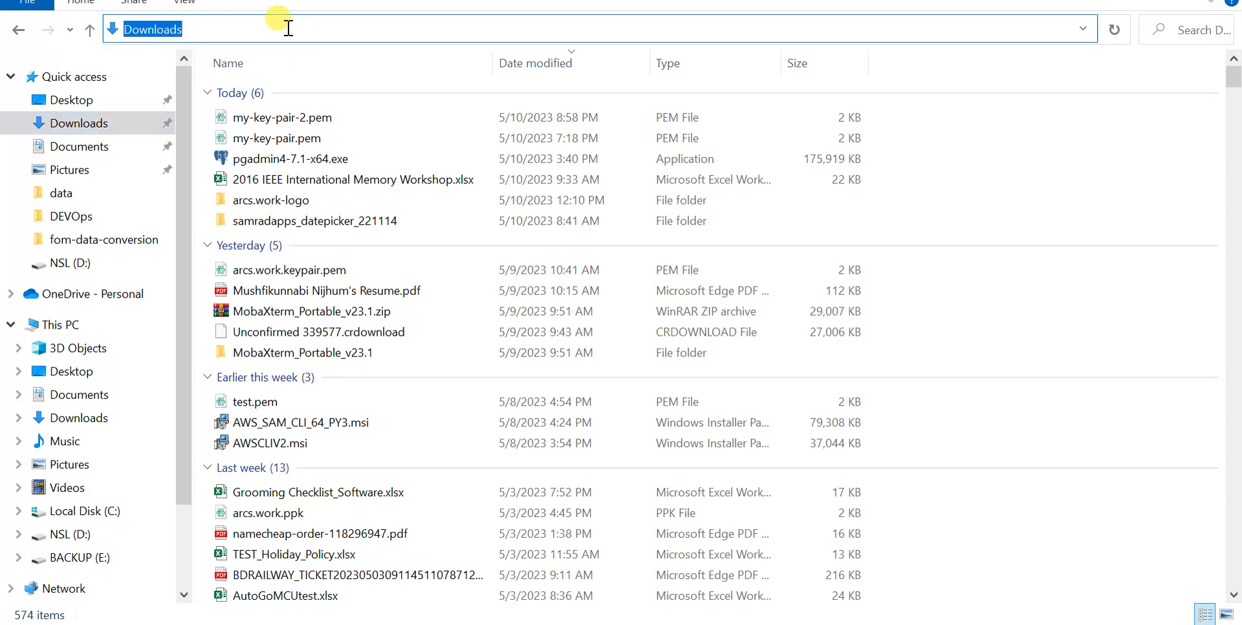
pyautogui.write('cmd')
pyautogui.press('Return')
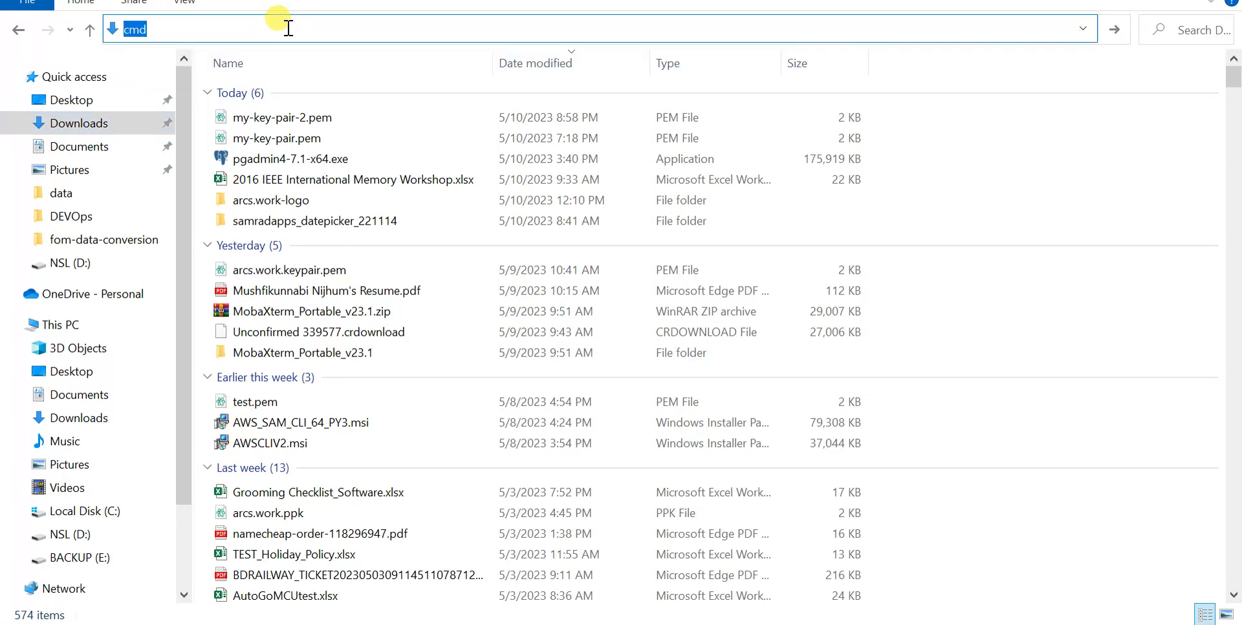
pyautogui.moveTo(368, 103); pyautogui.dragTo(548, 240)
pyautogui.rightClick(583, 356)
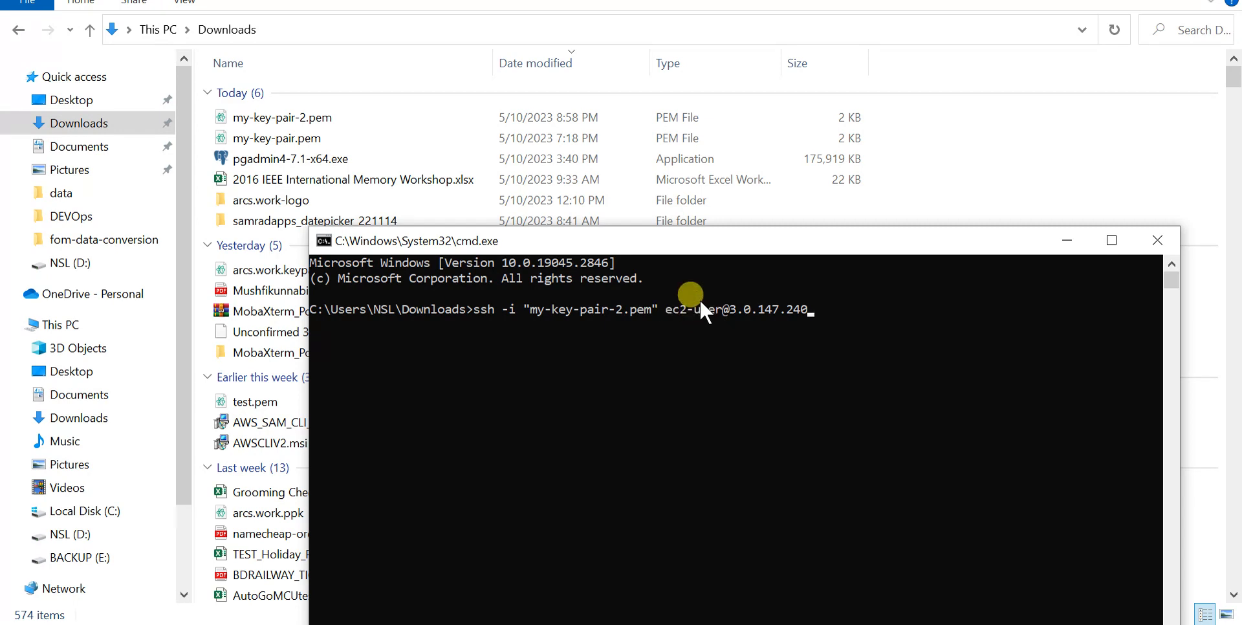
pyautogui.click(817, 310)
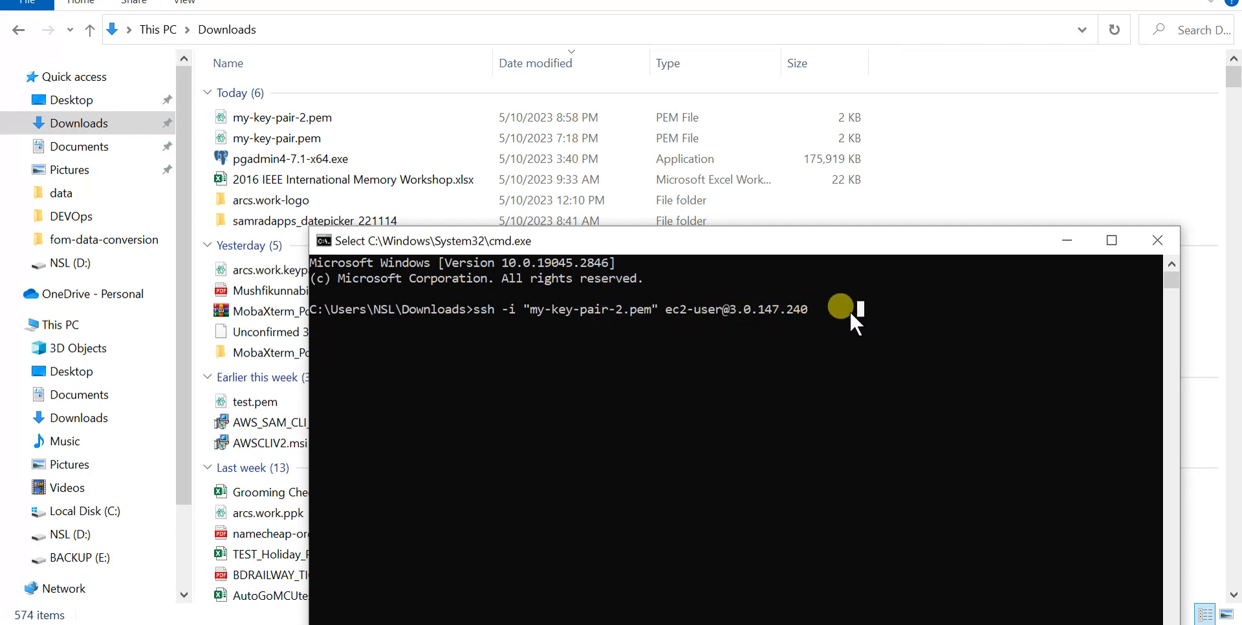
pyautogui.press('Escape')
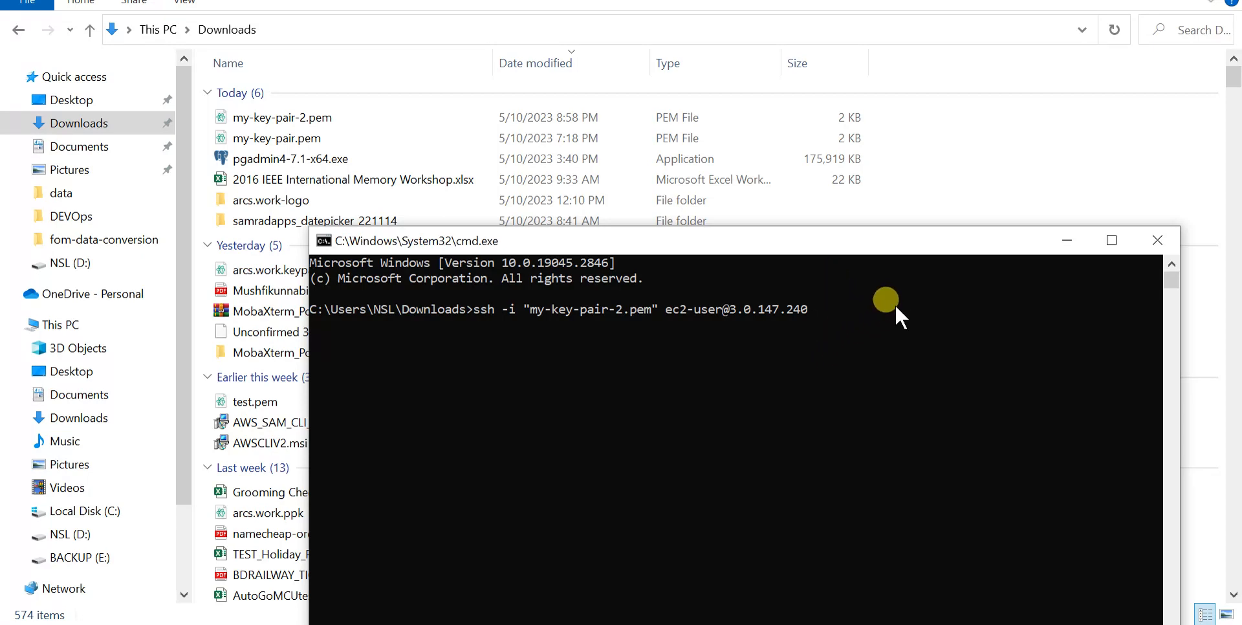
pyautogui.press('Return')
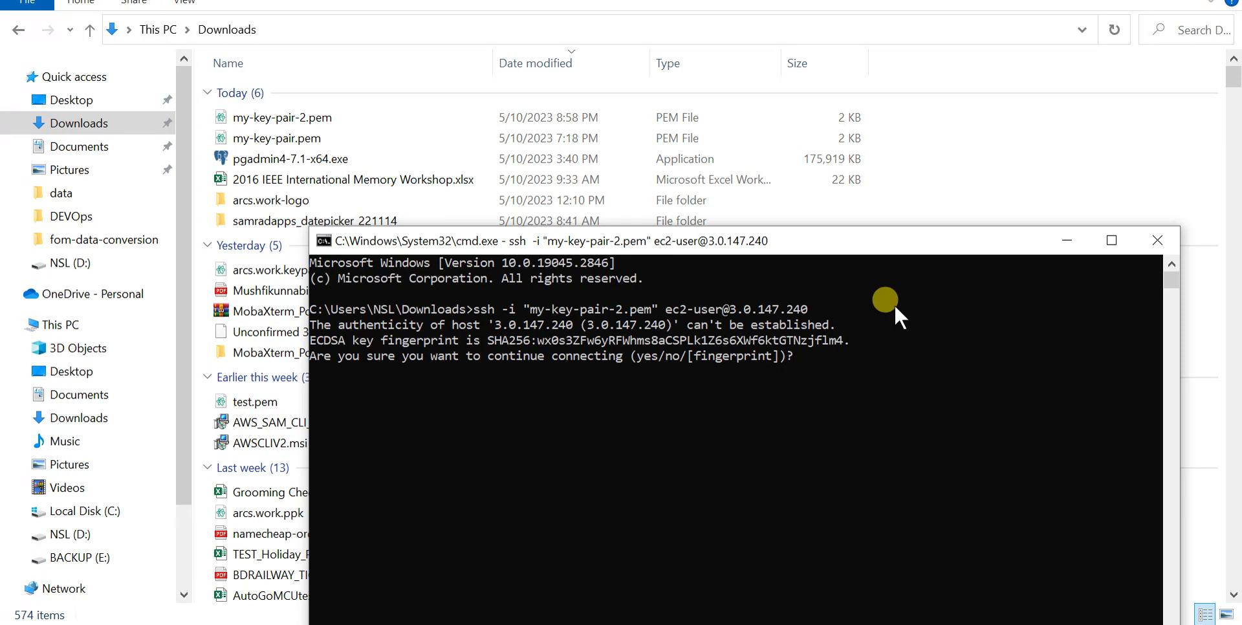
pyautogui.write('yes')
pyautogui.press('Return')
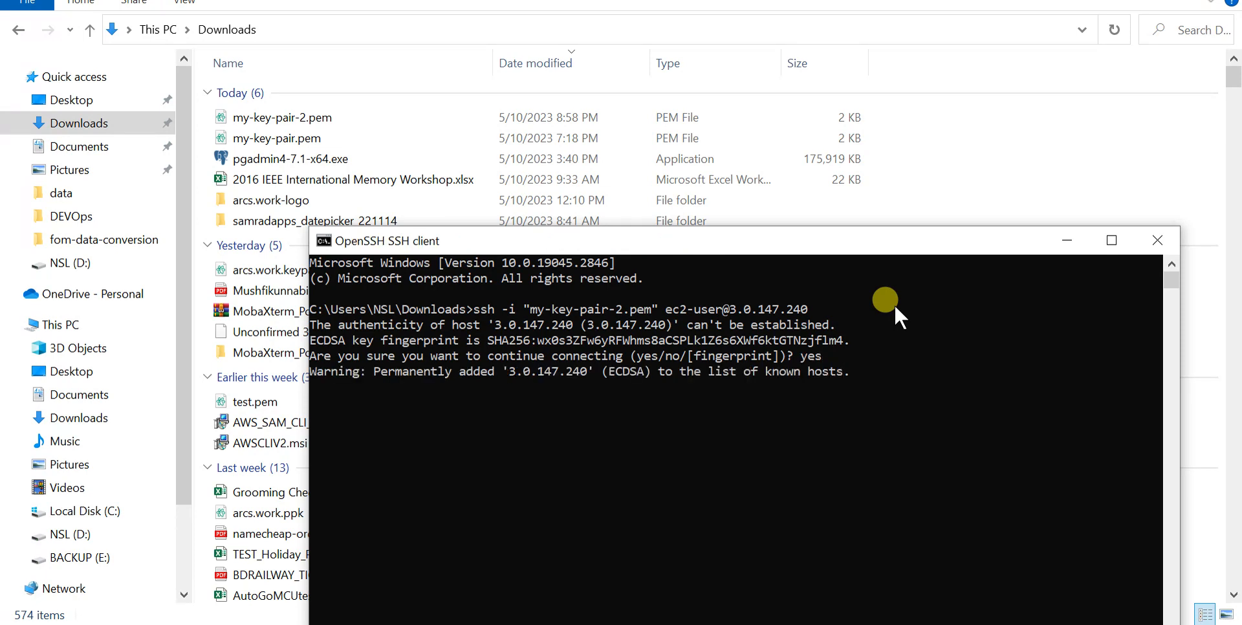
# Maximize the SSH session window and run ls in the ec2-user home directory.
pyautogui.click(1108, 240)
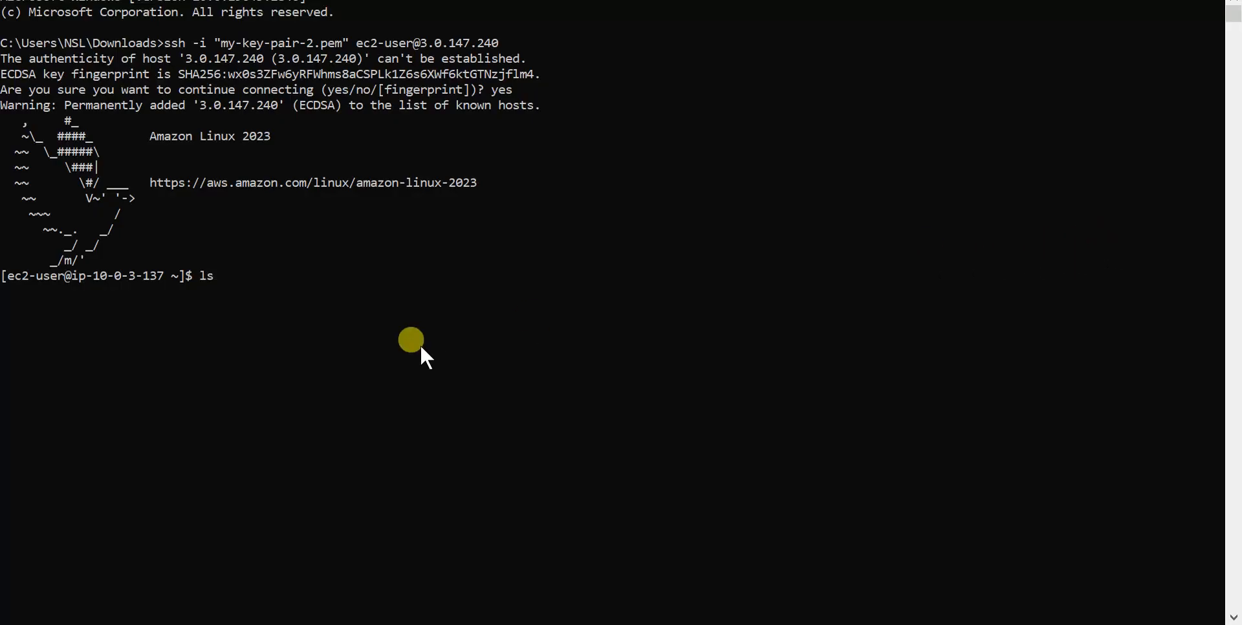
pyautogui.press('Return')
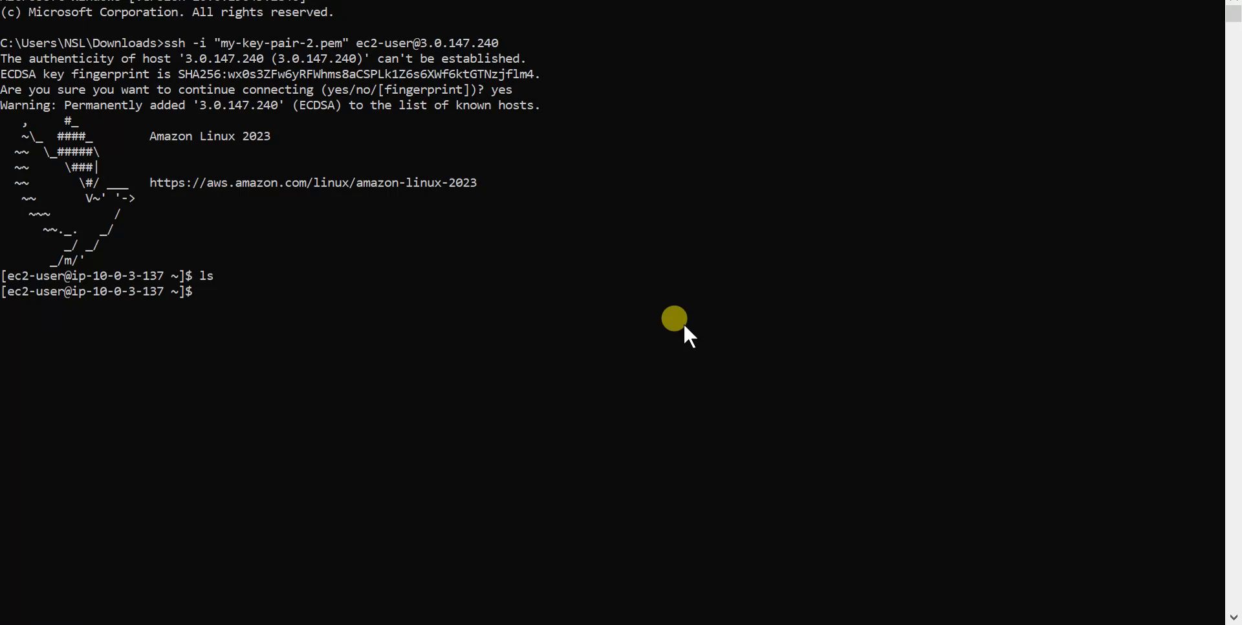
# Switch from the SSH session to another open window.
pyautogui.hotkey('alt', 'Tab')
pyautogui.hotkey('alt', 'Tab')
pyautogui.hotkey('alt', 'Tab')
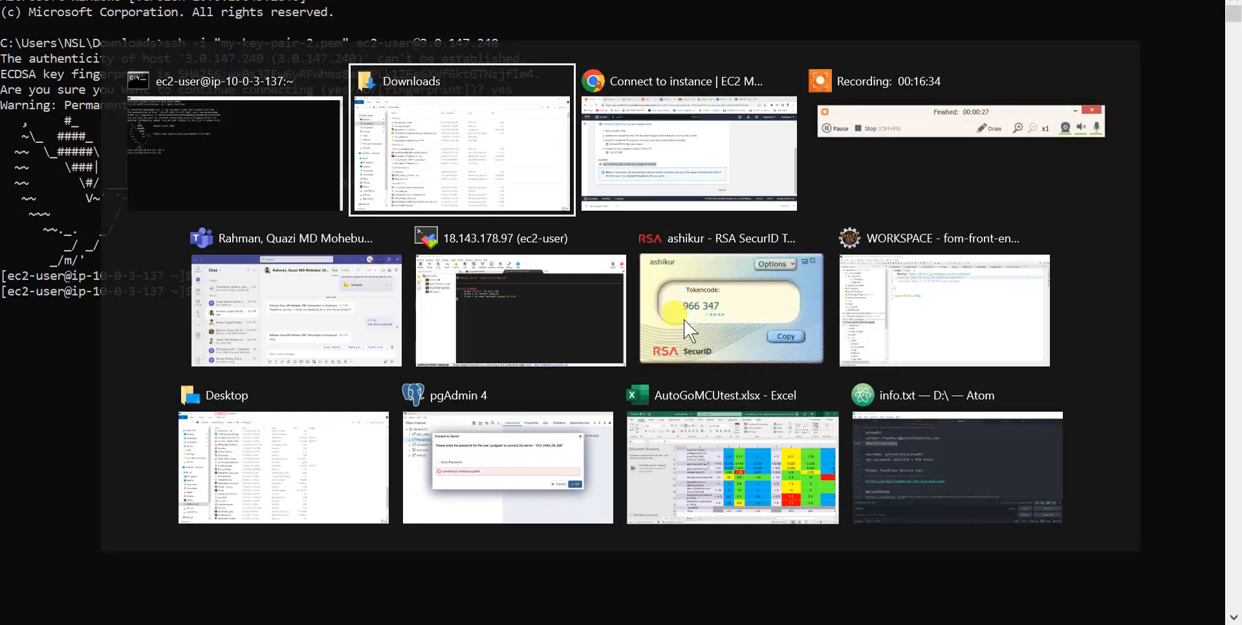